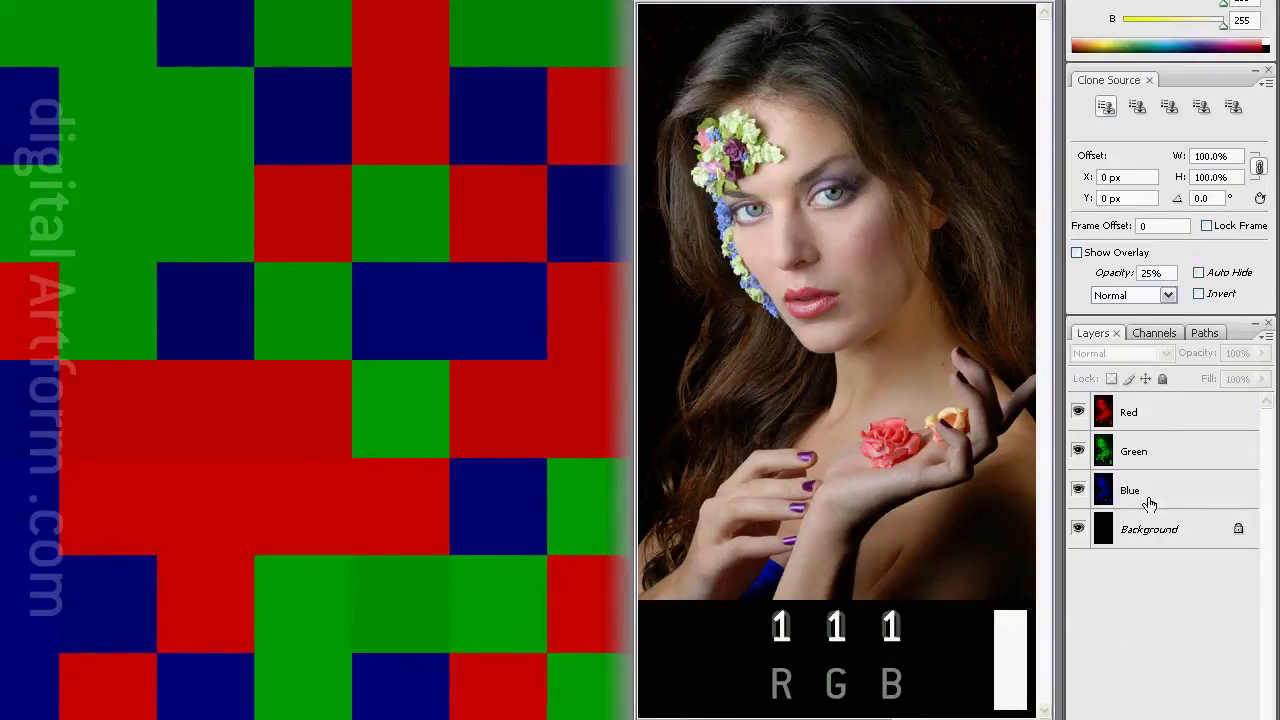
Step: Set the Red layer to Normal blending and fade it to 0% opacity
click(1168, 414)
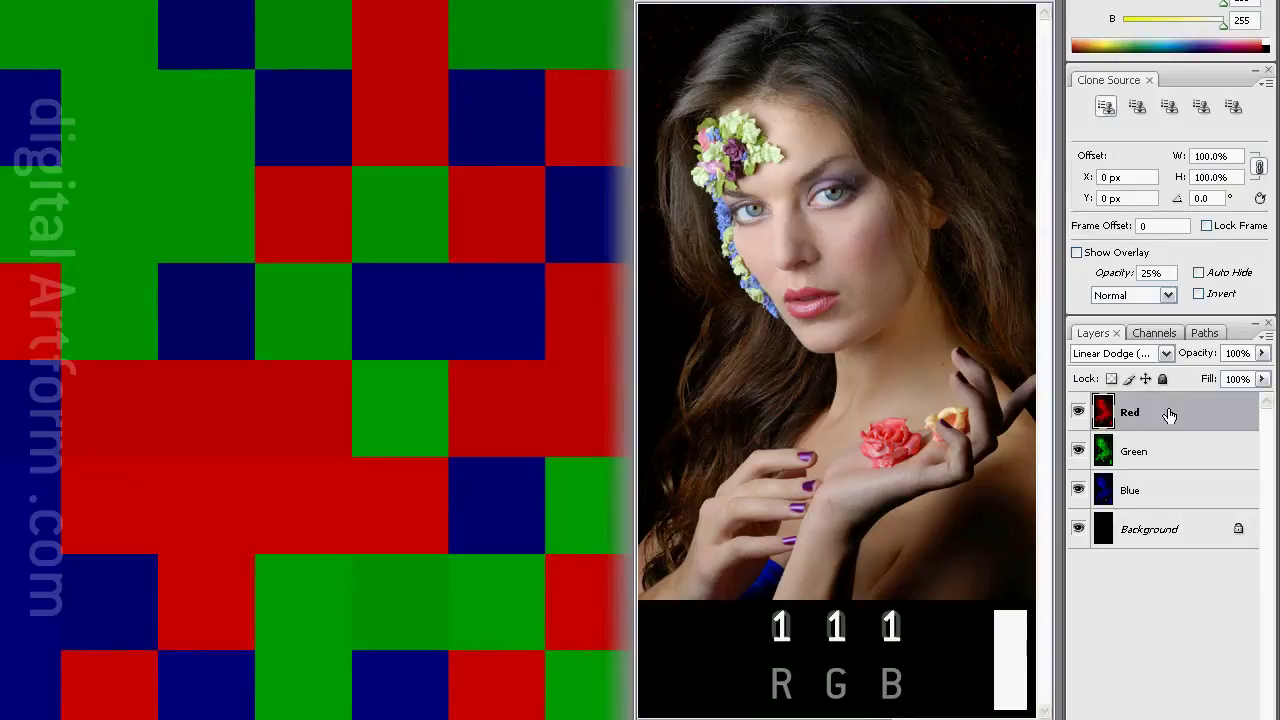
click(1166, 354)
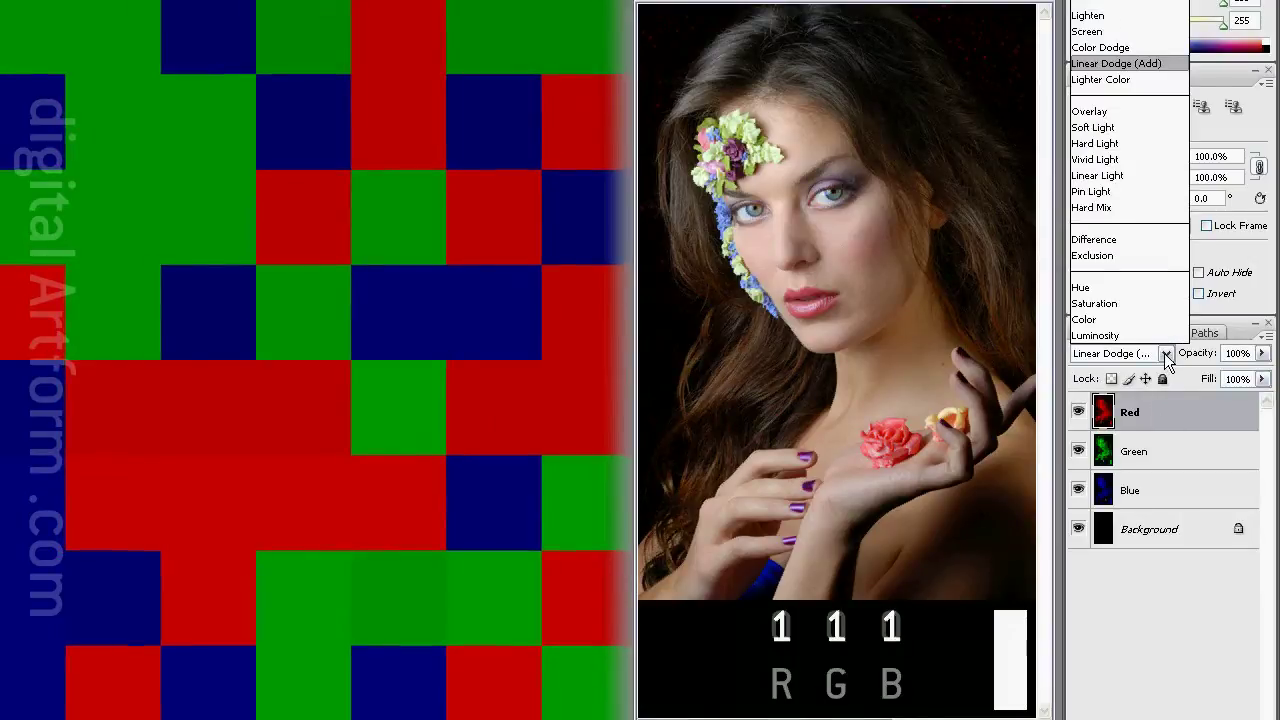
click(1100, 1)
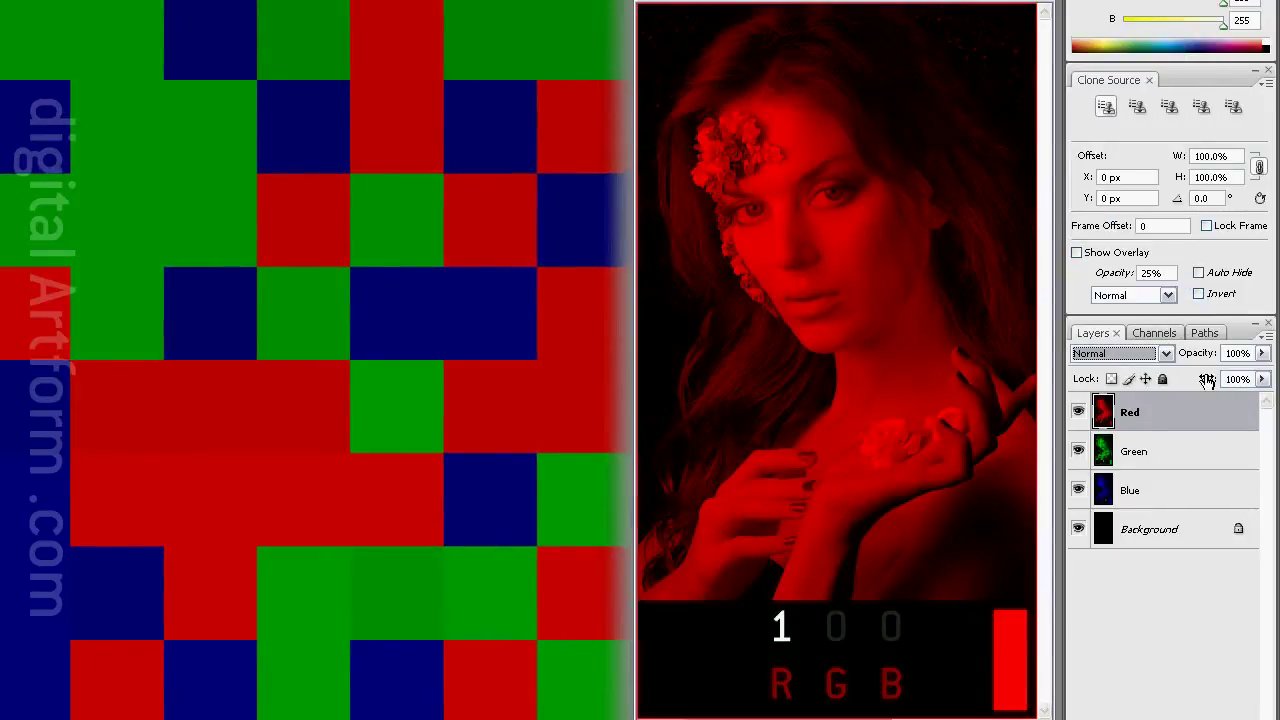
drag(1210, 357, 1138, 452)
Step: Set the Green layer to Normal, then fade the Green and Blue layers to 0% opacity
click(1138, 452)
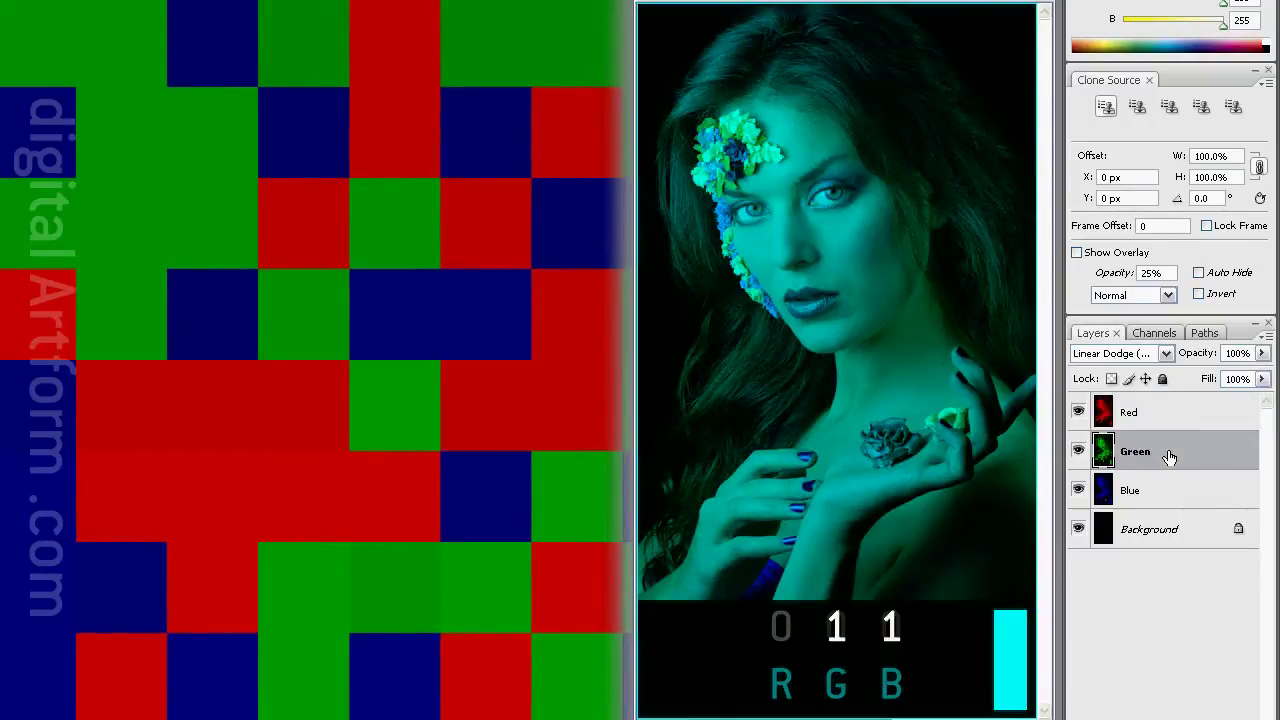
click(1166, 354)
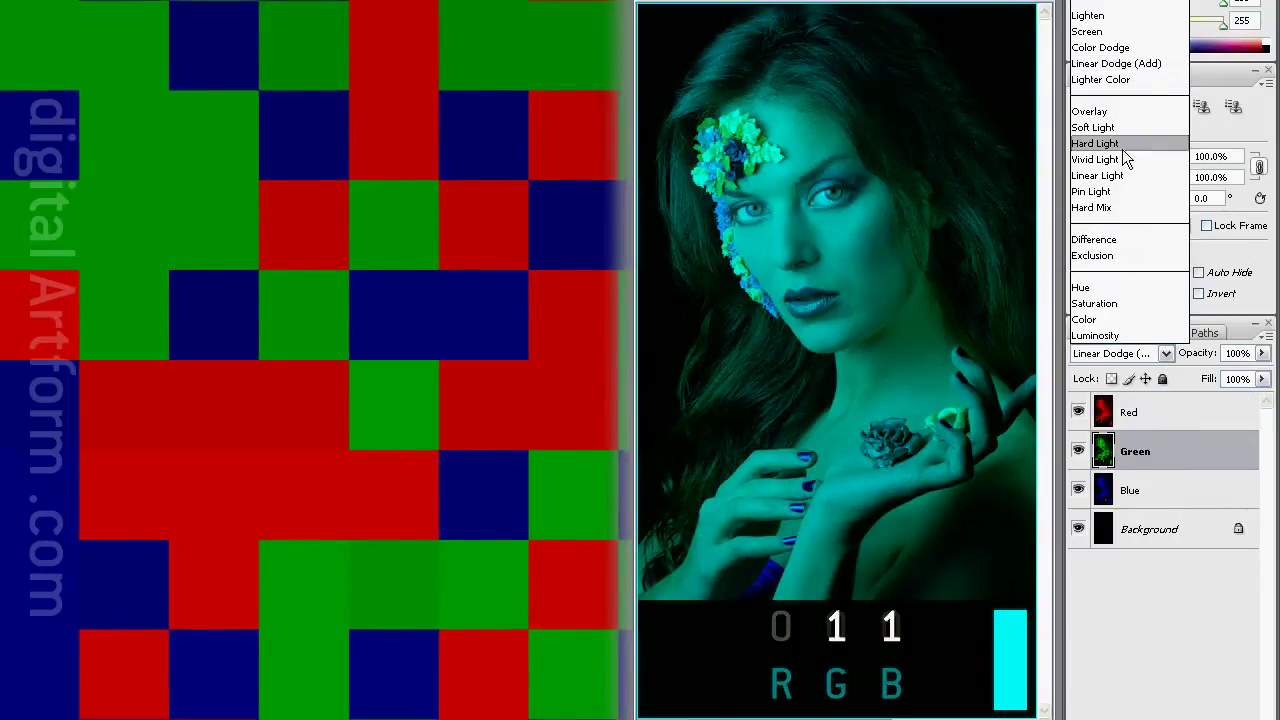
click(1100, 1)
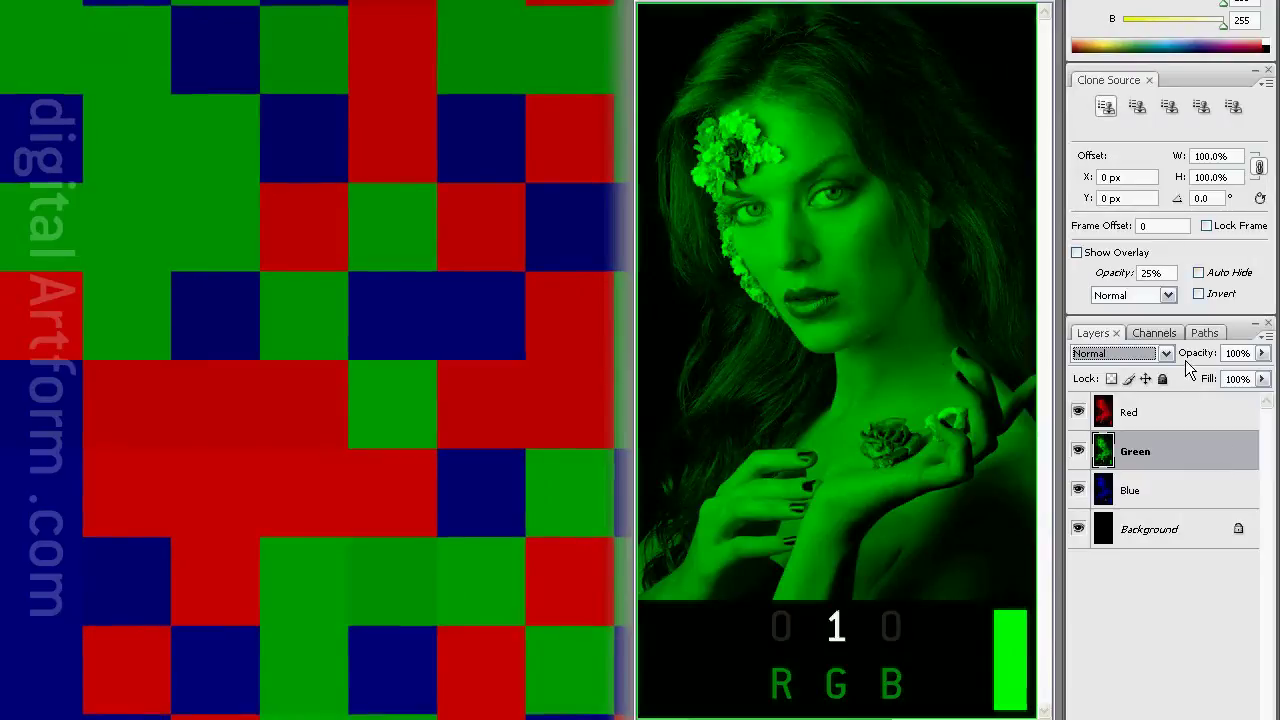
drag(1185, 360, 900, 354)
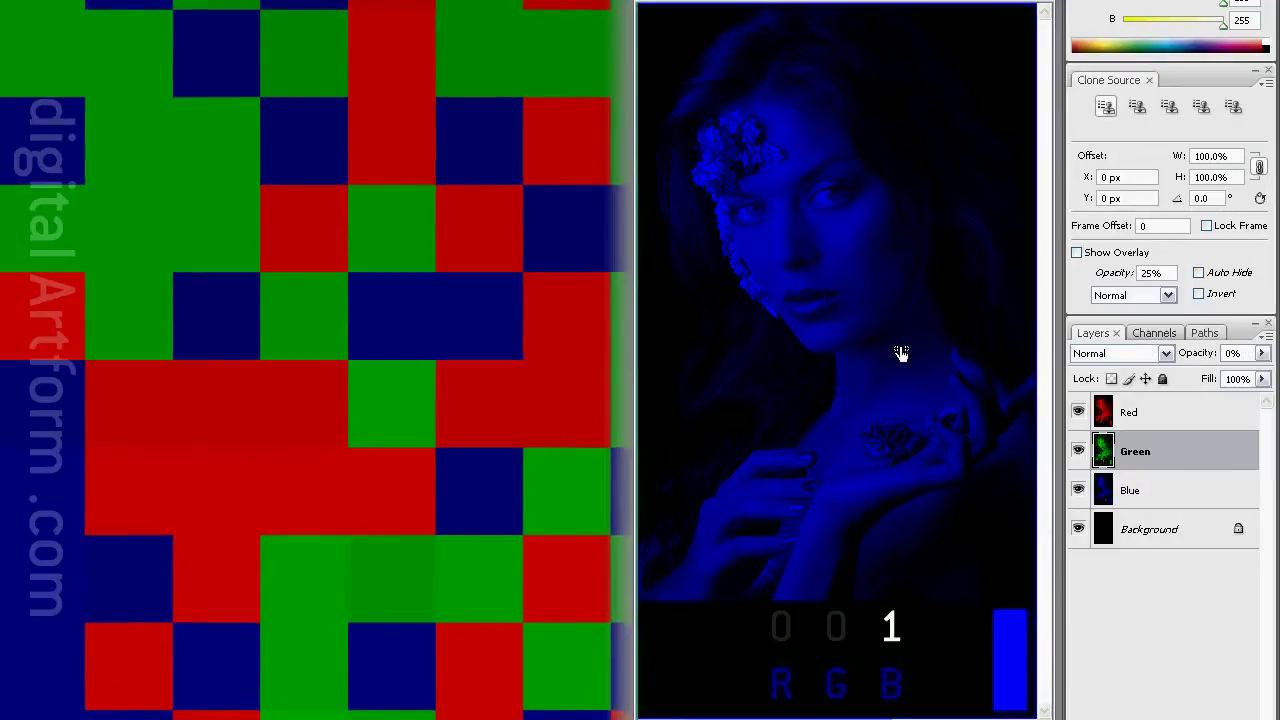
click(1162, 492)
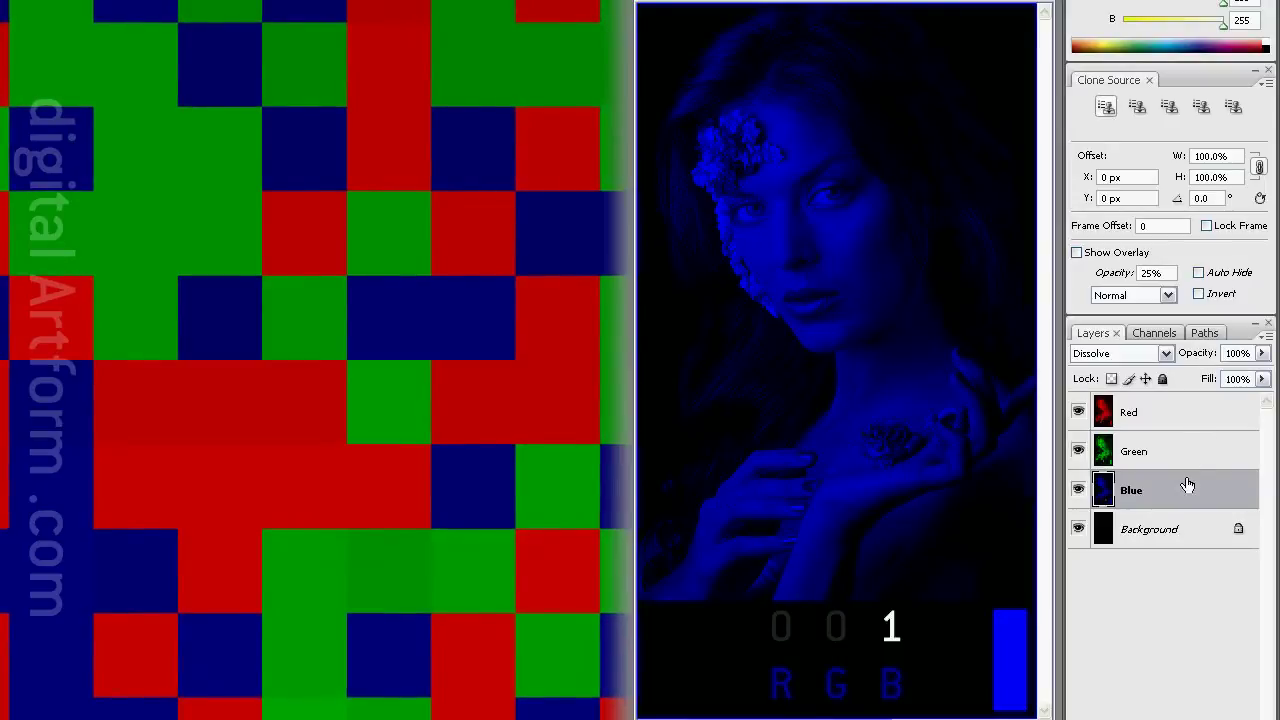
drag(1197, 353, 1023, 351)
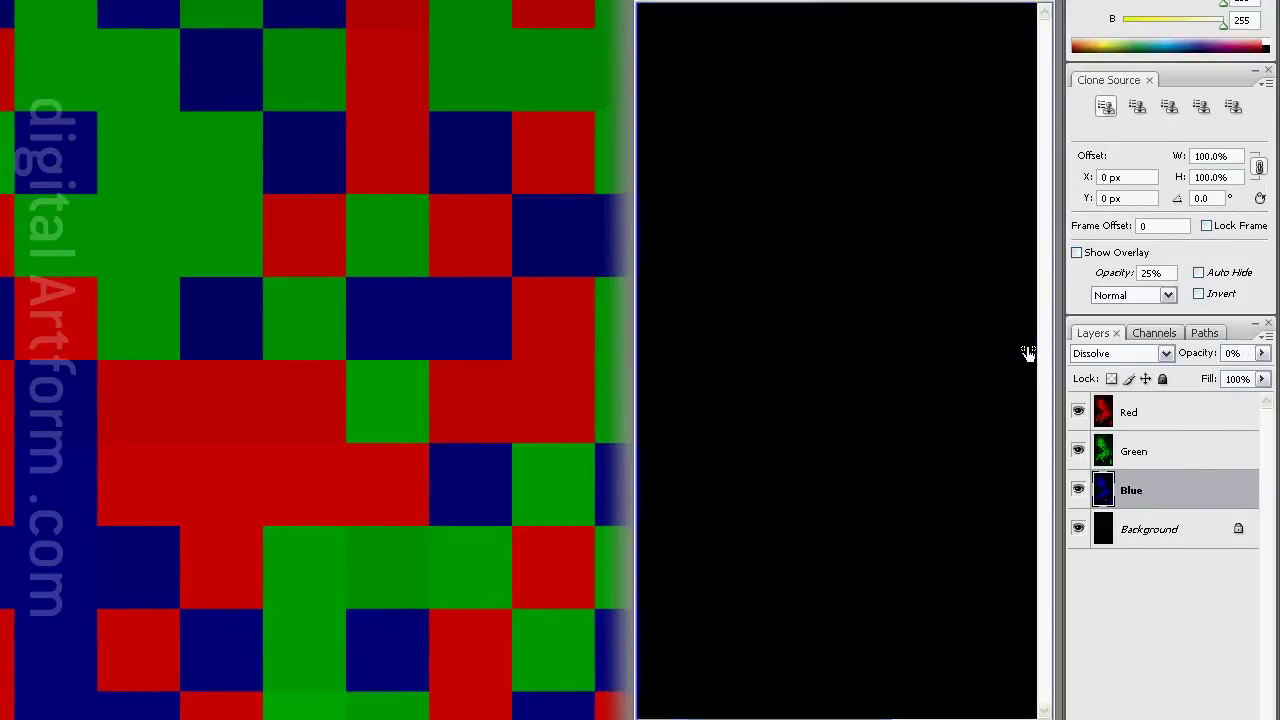
Step: Give the Red layer Dissolve blending at 33% opacity
click(1143, 699)
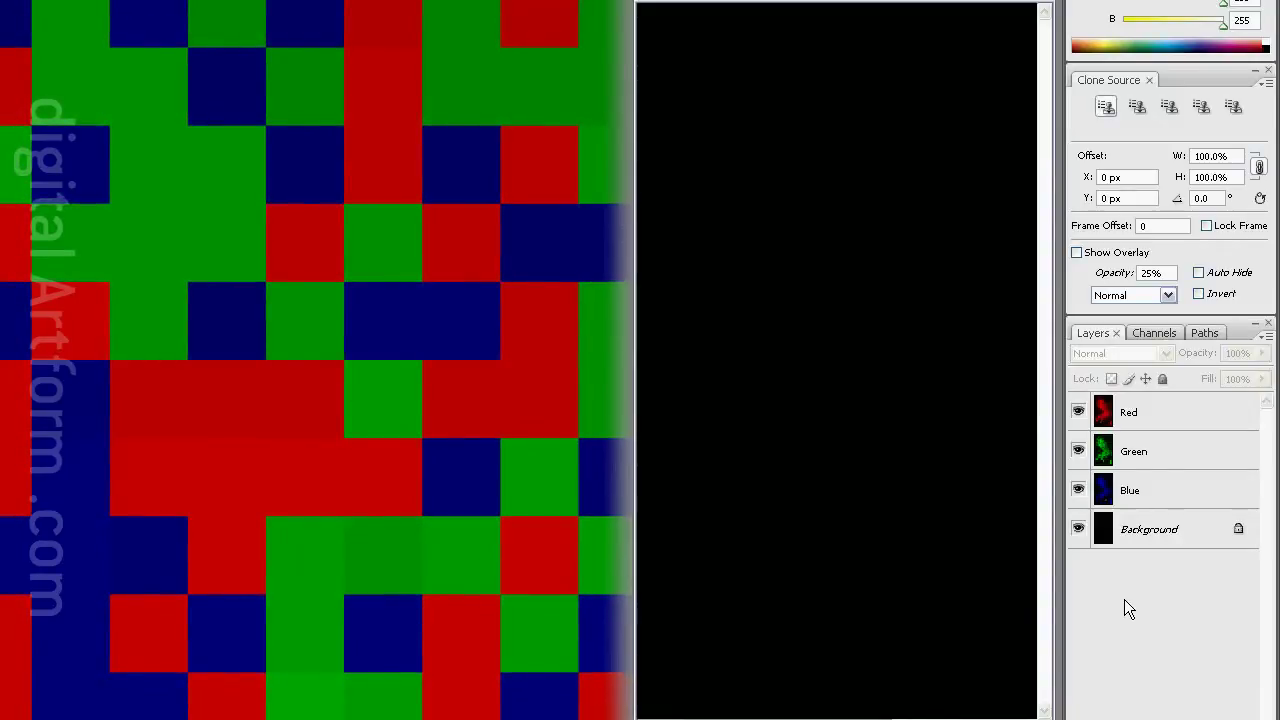
click(1190, 418)
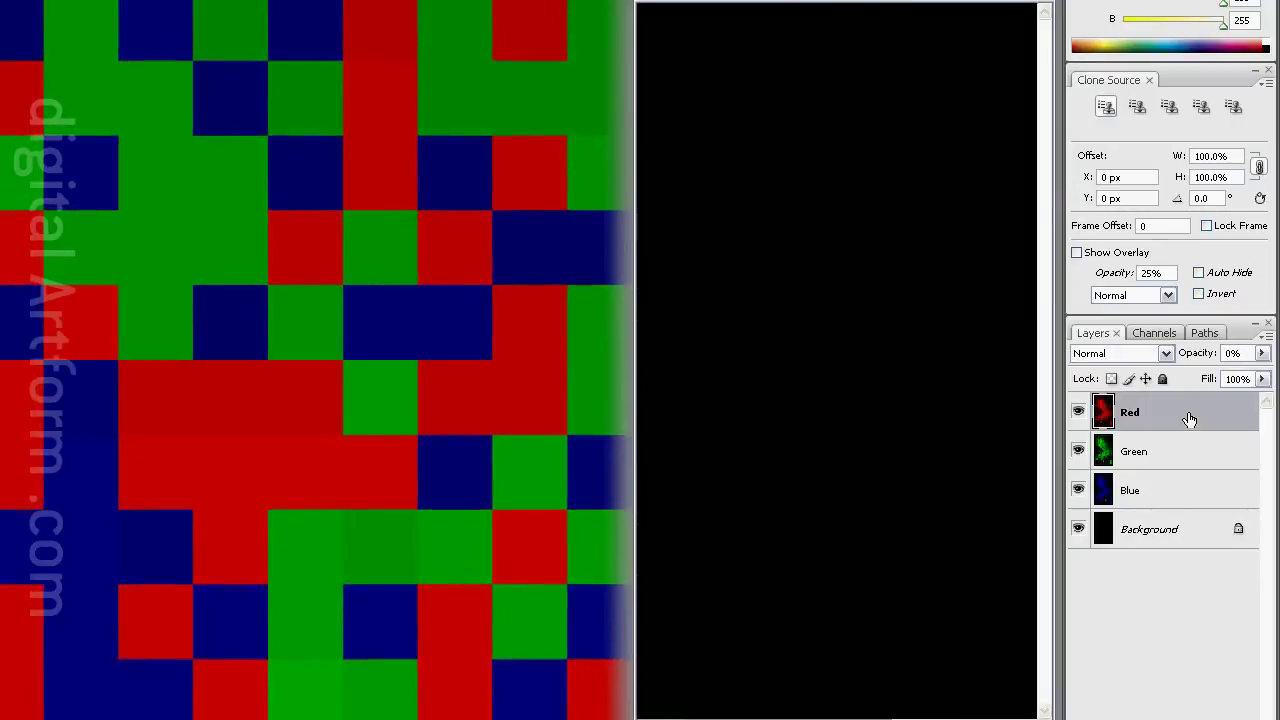
click(1193, 357)
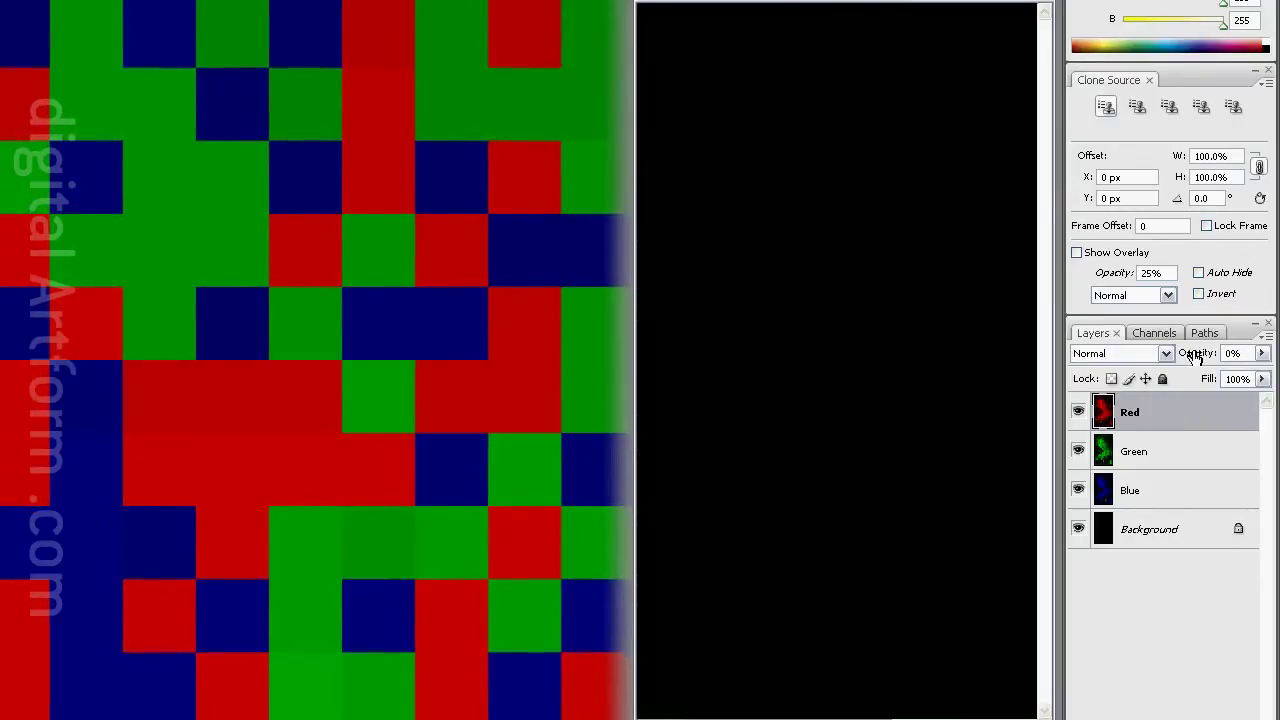
click(1115, 353)
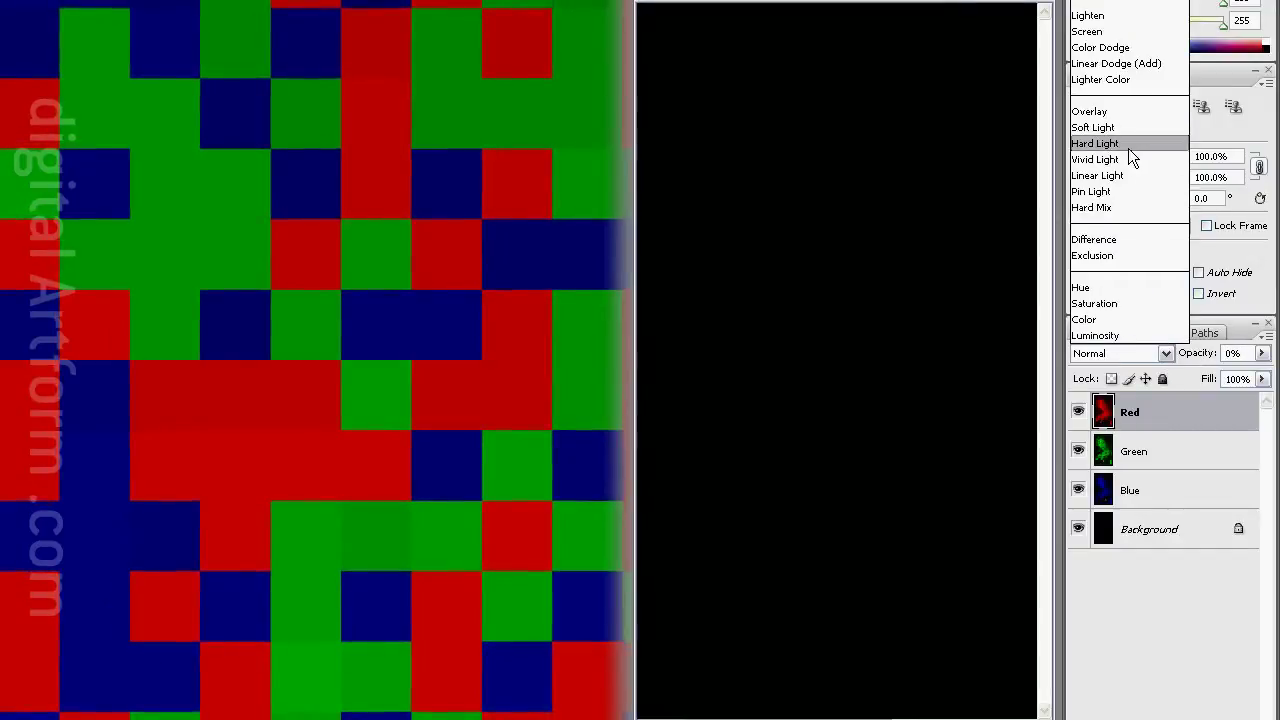
click(1120, 38)
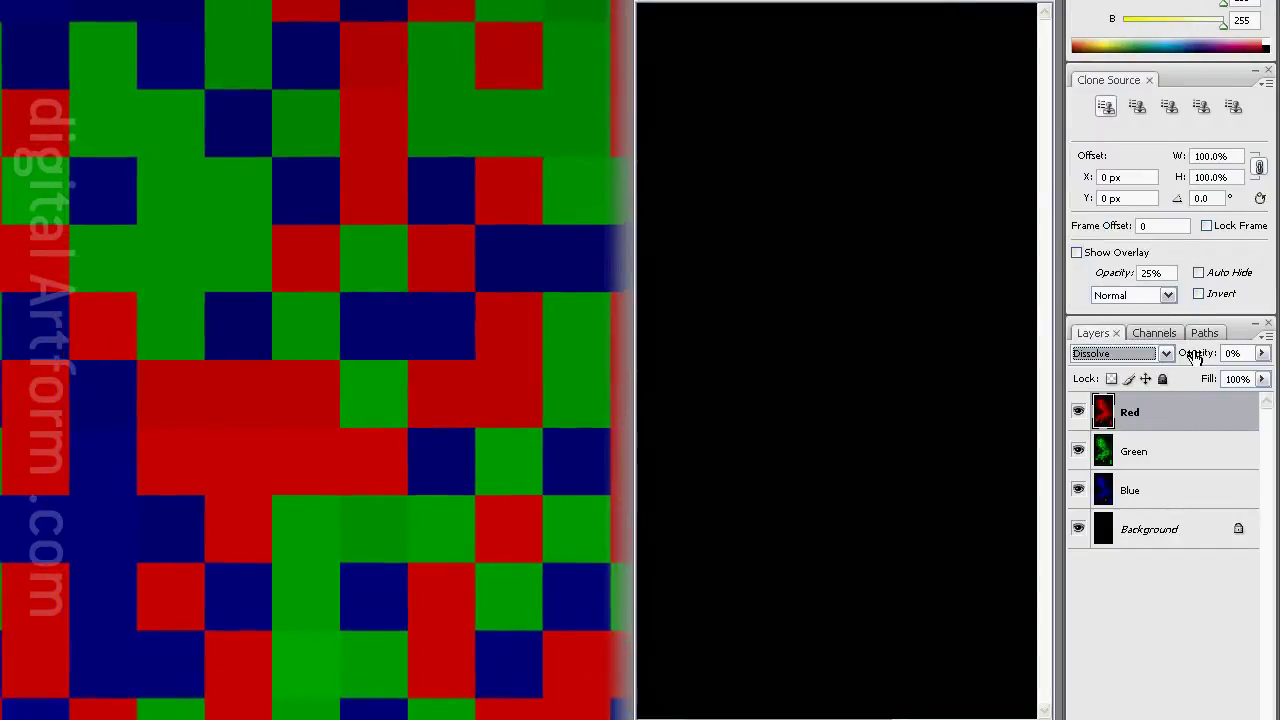
drag(1196, 357, 1229, 360)
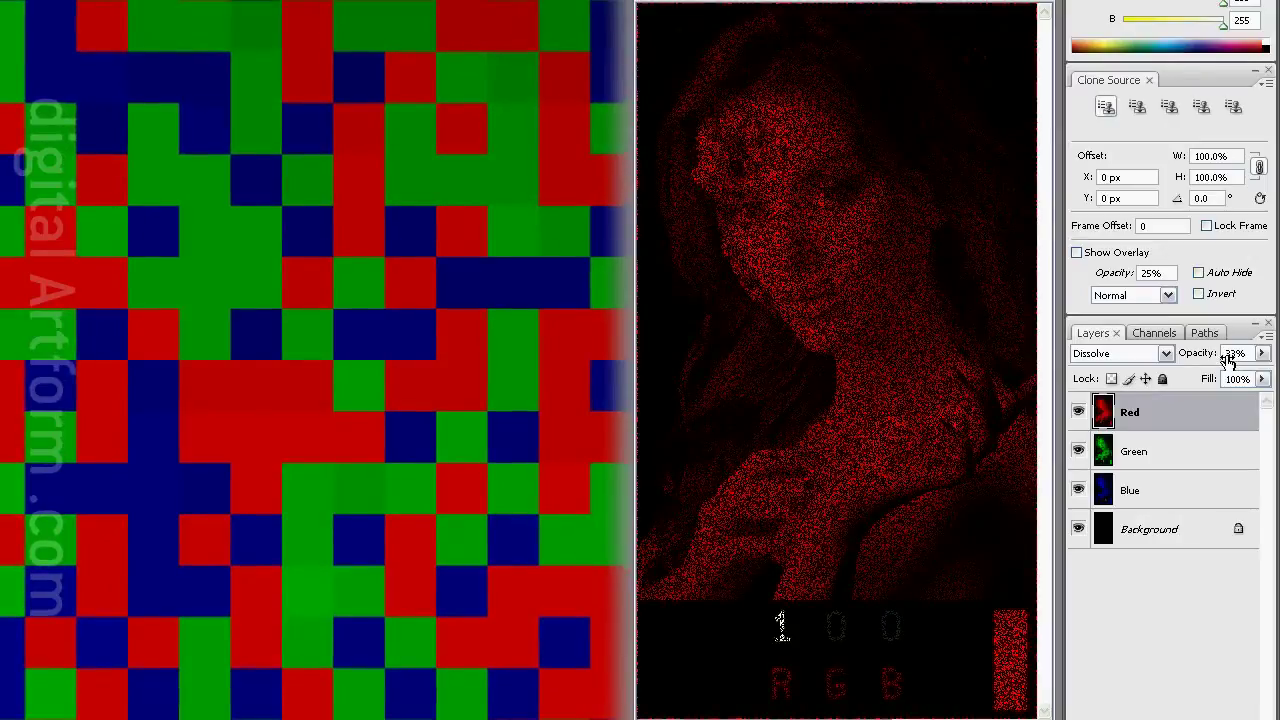
Step: Give the Green layer Dissolve blending at 66% opacity, then select the Blue layer
click(1216, 598)
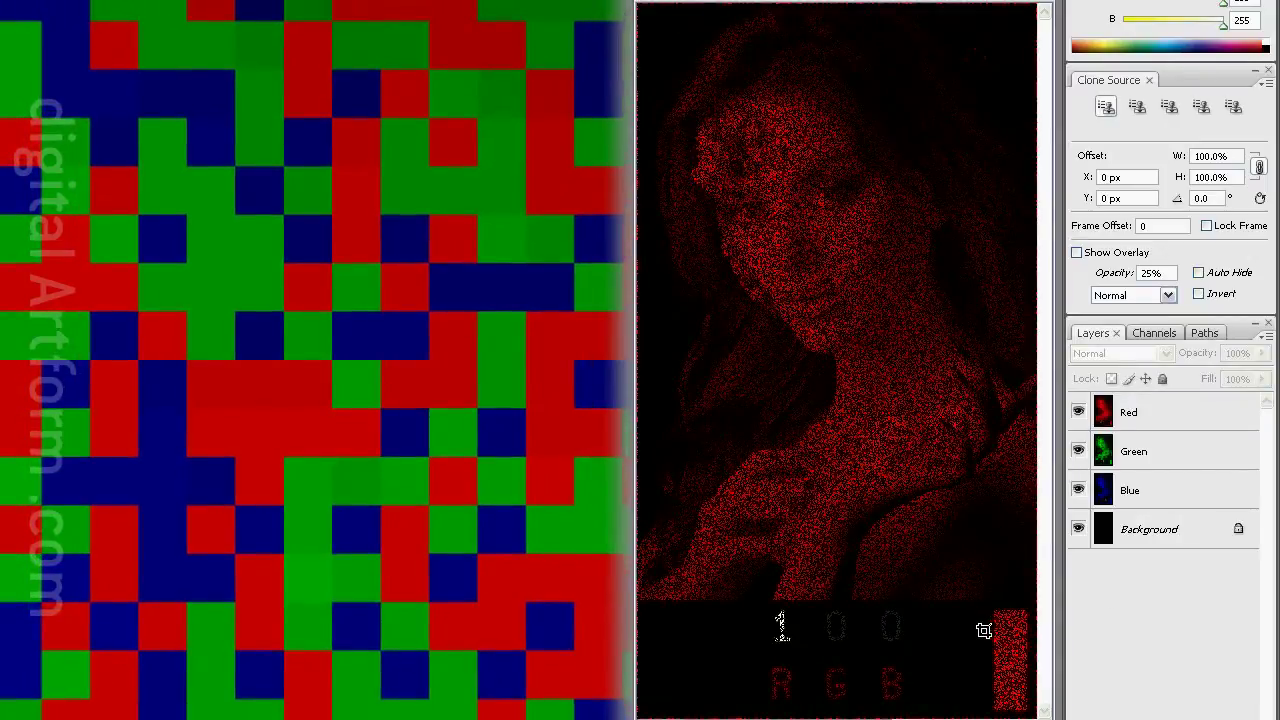
click(1172, 444)
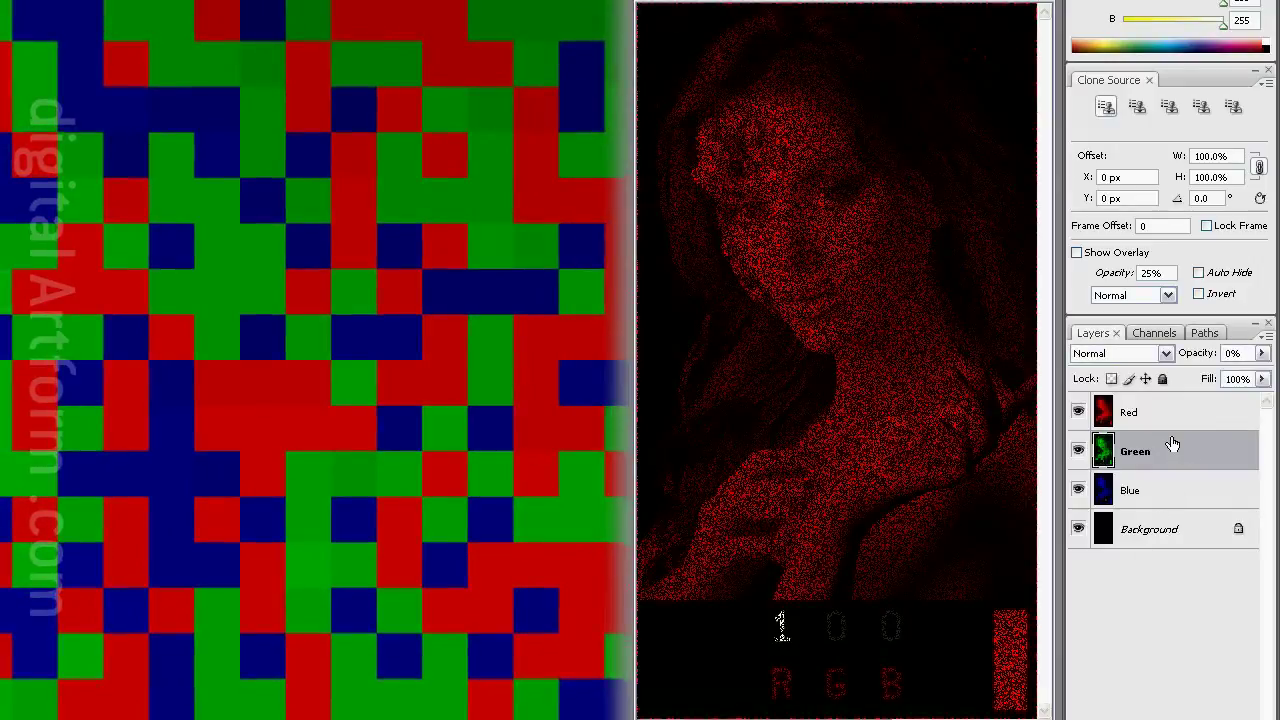
click(1172, 356)
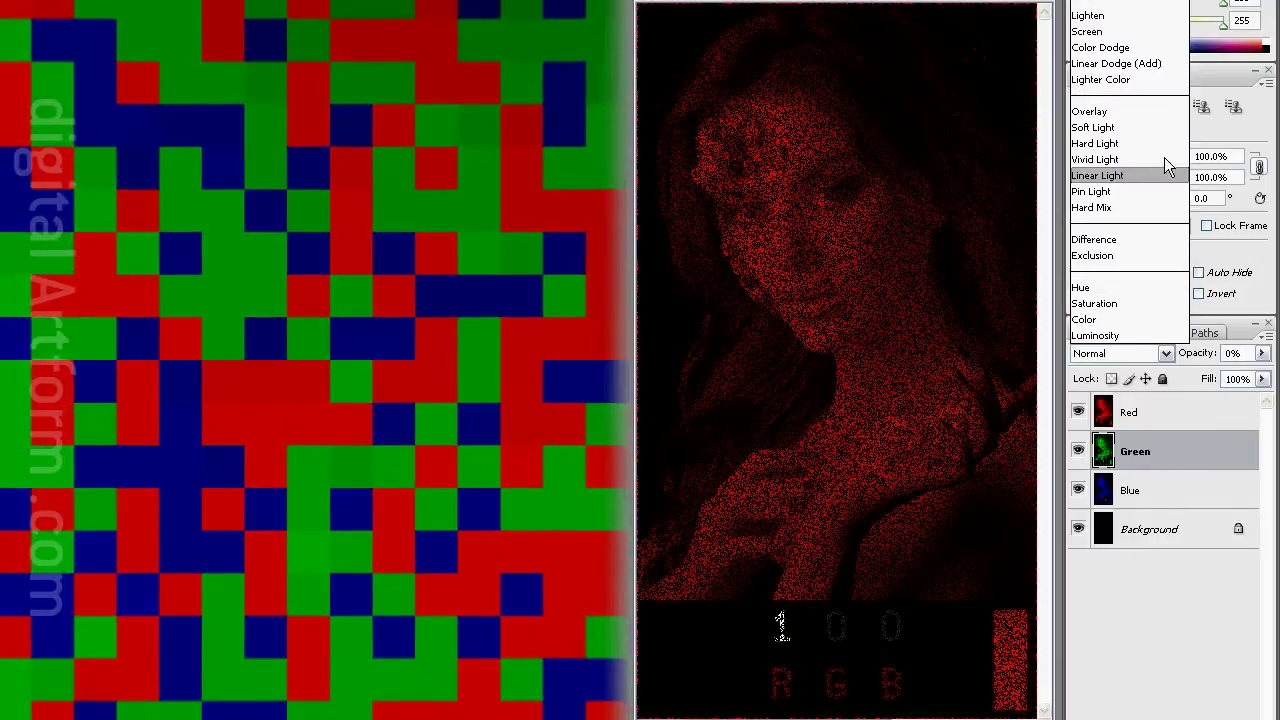
click(1095, 16)
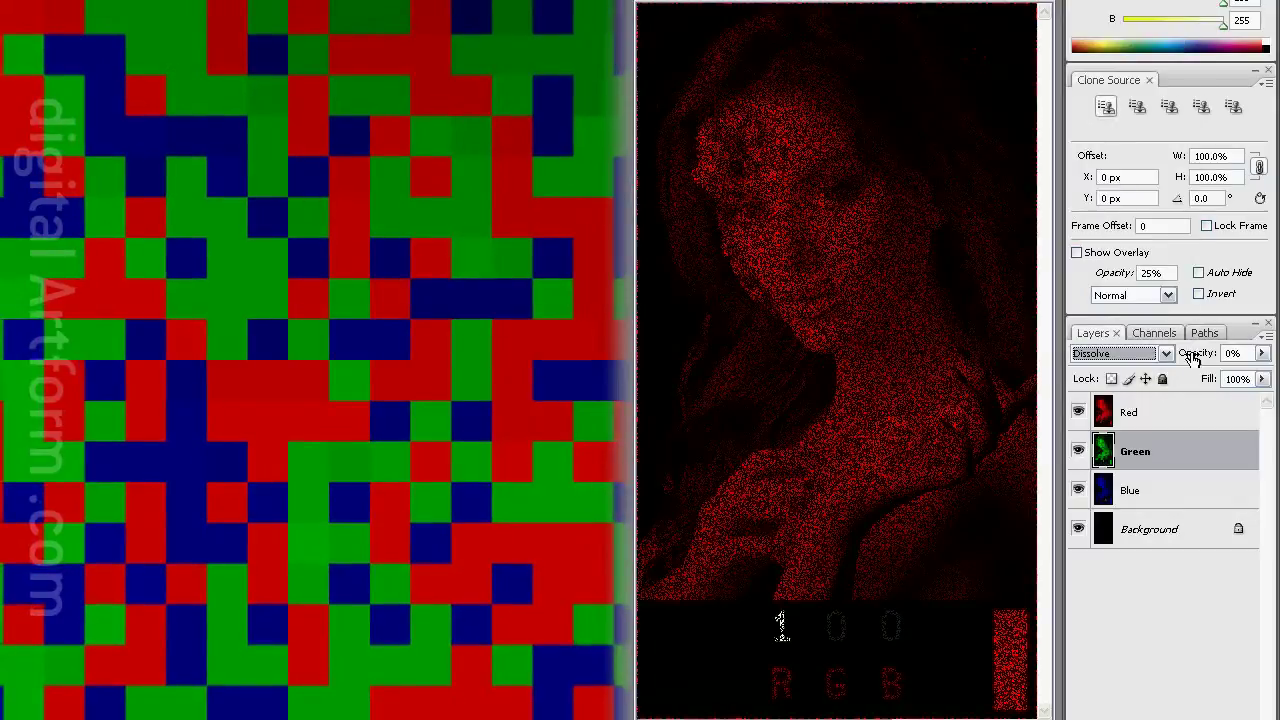
drag(1192, 358, 1219, 361)
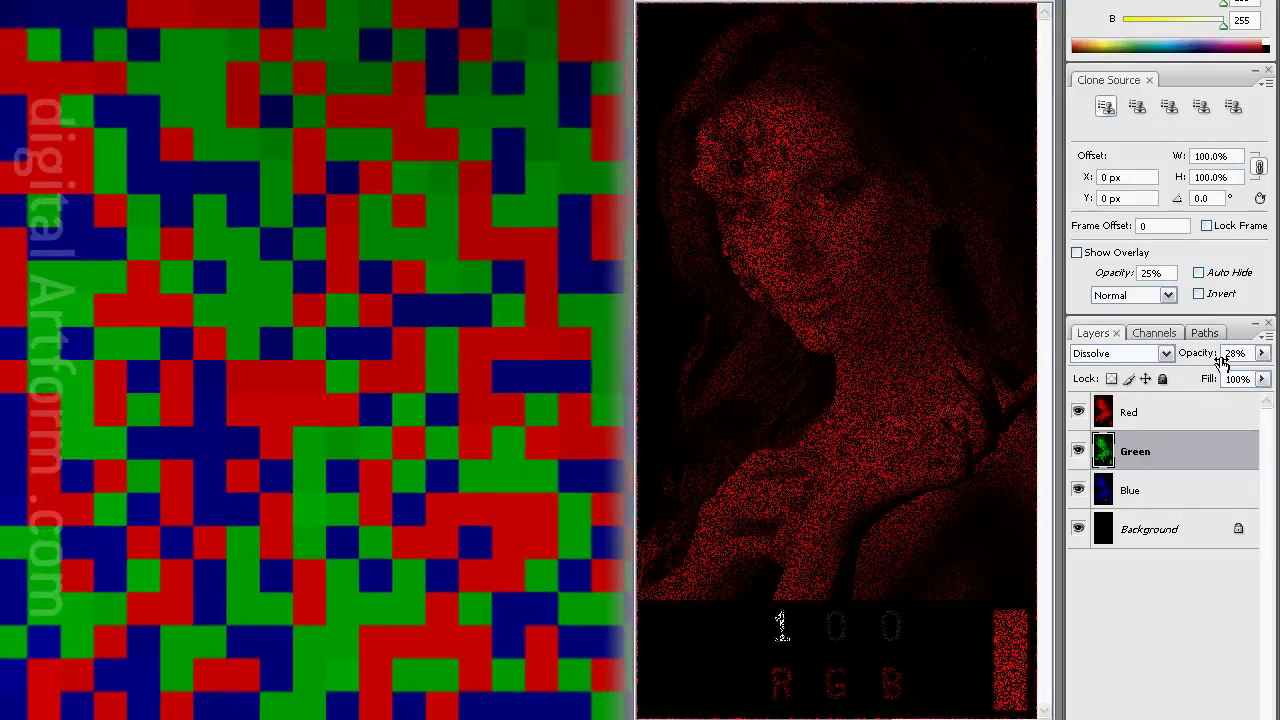
drag(1221, 362, 1227, 365)
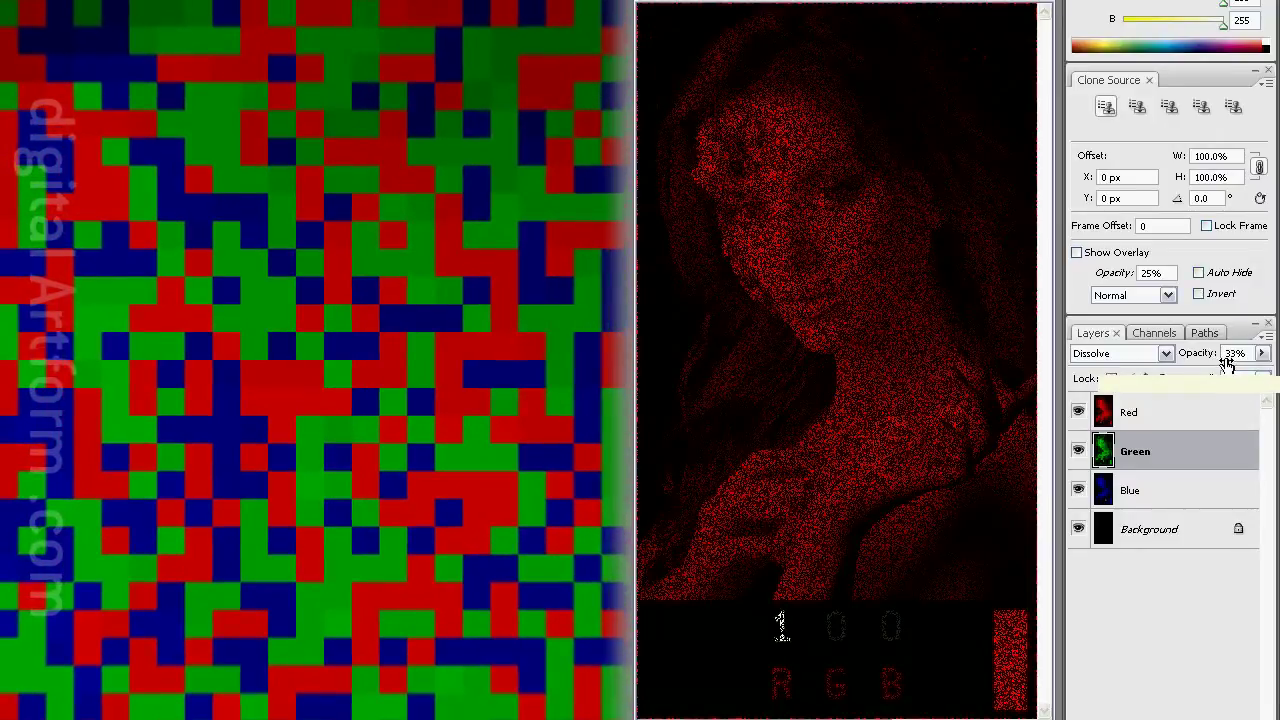
drag(1227, 365, 1228, 365)
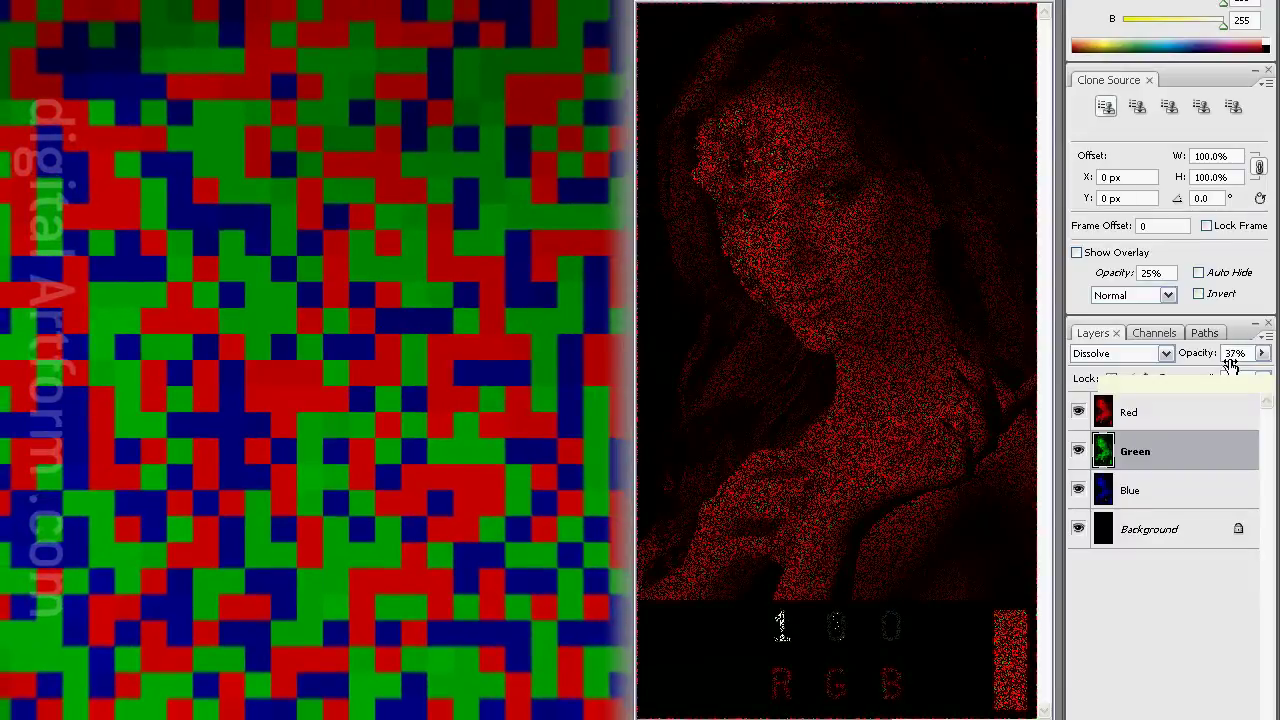
drag(1237, 368, 1210, 360)
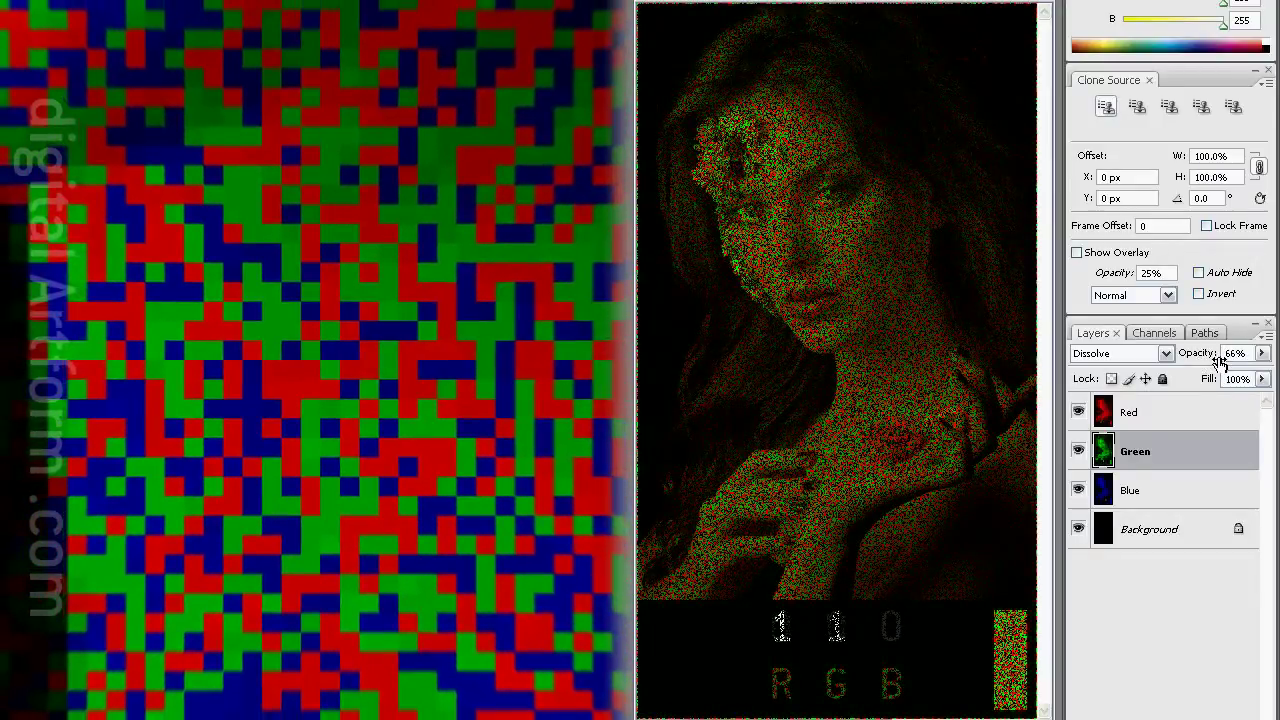
click(1203, 618)
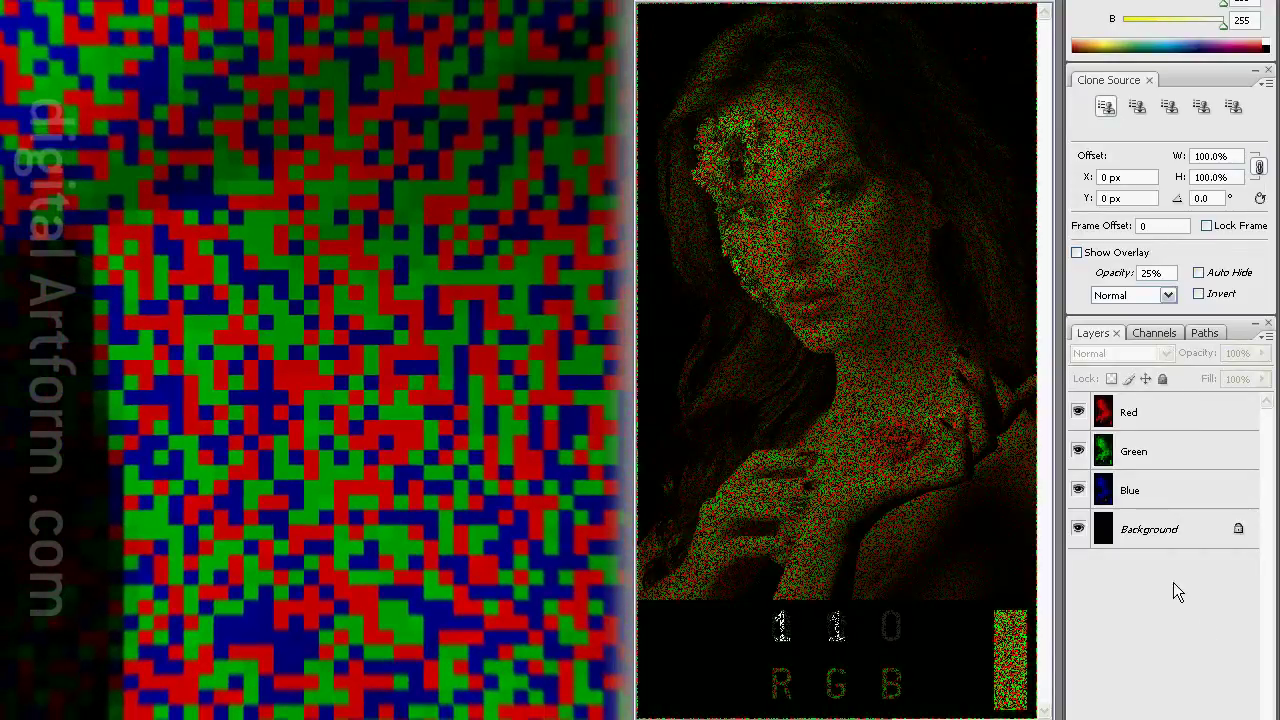
click(1174, 492)
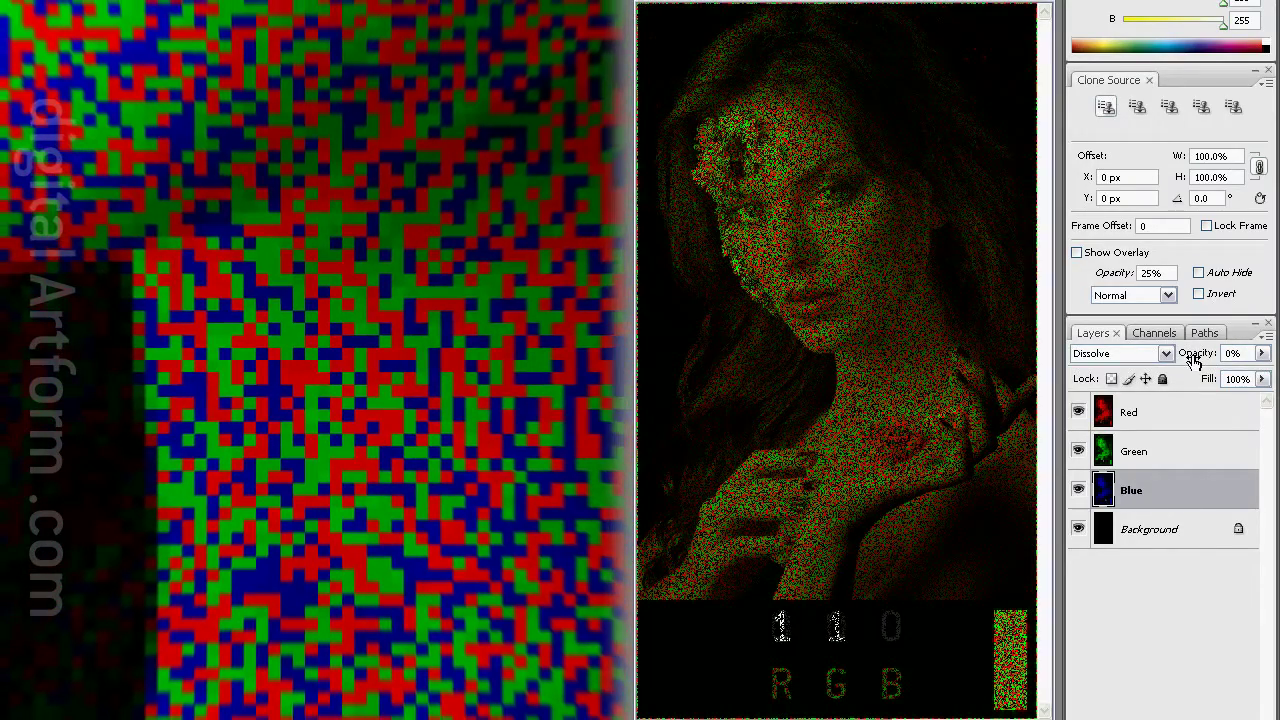
Step: Scrub the Blue layer's opacity up to 100% and deselect it
drag(1196, 360, 1256, 370)
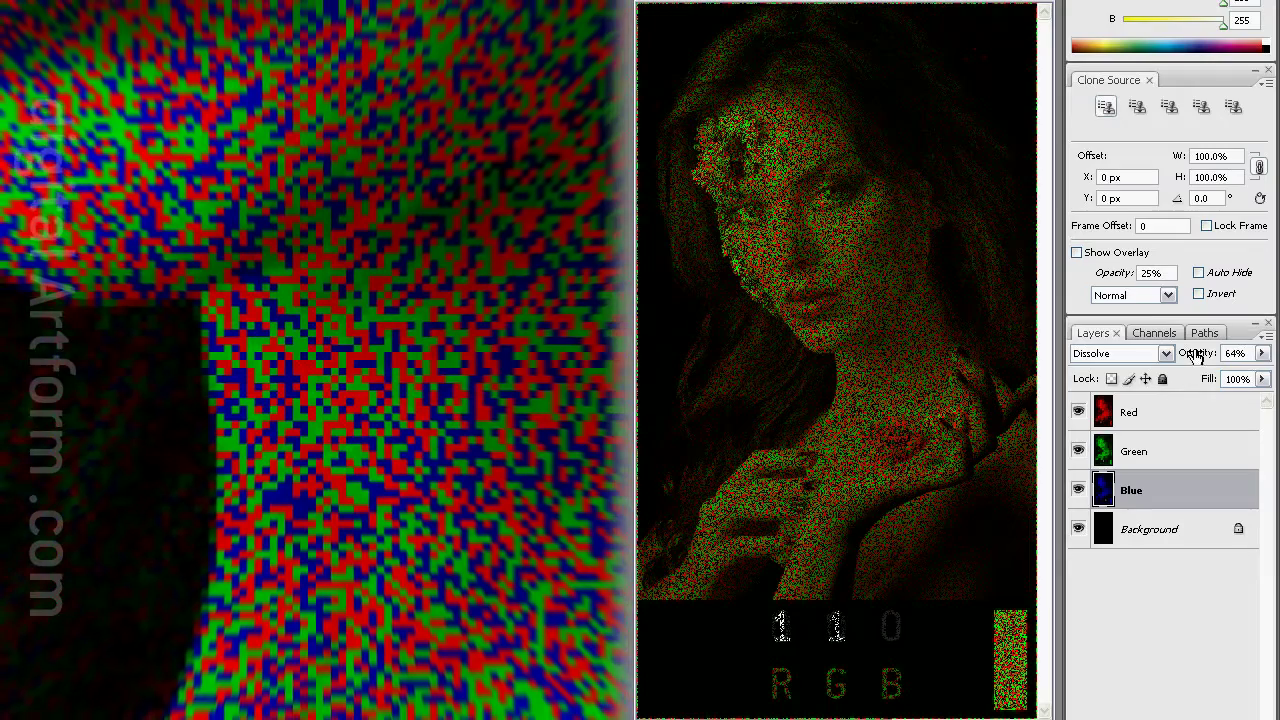
drag(1200, 358, 1275, 358)
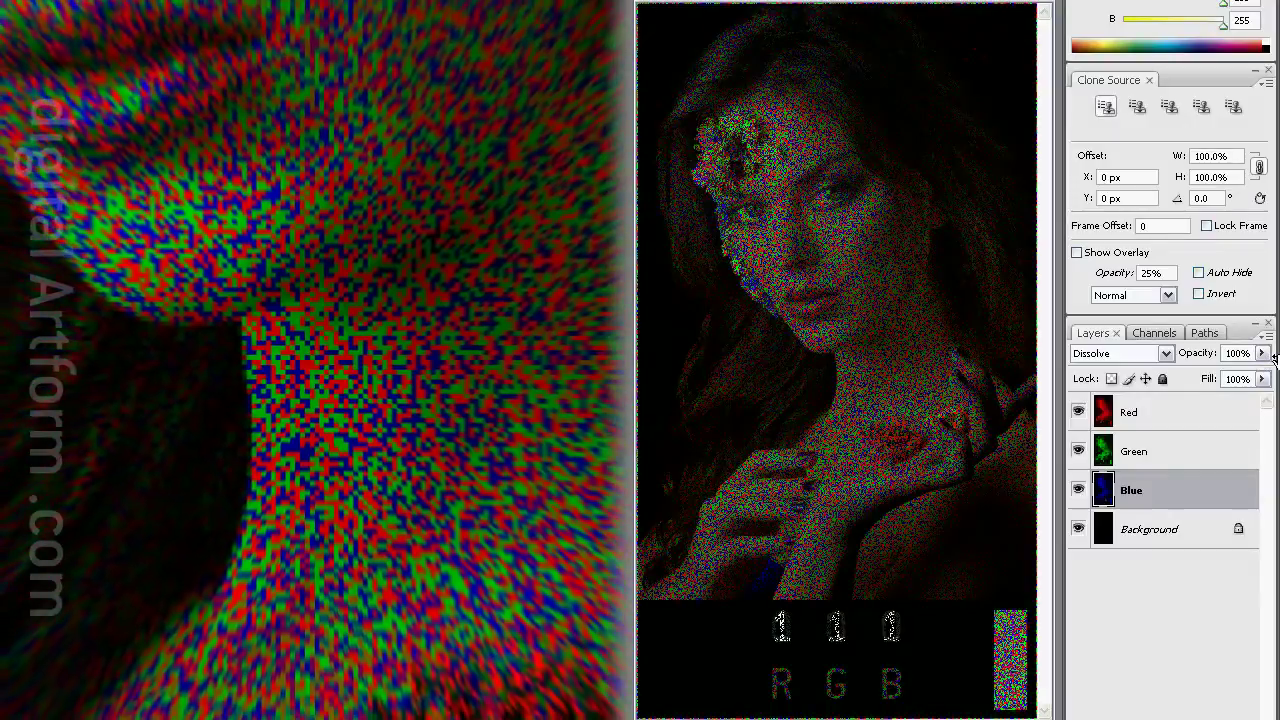
click(1125, 607)
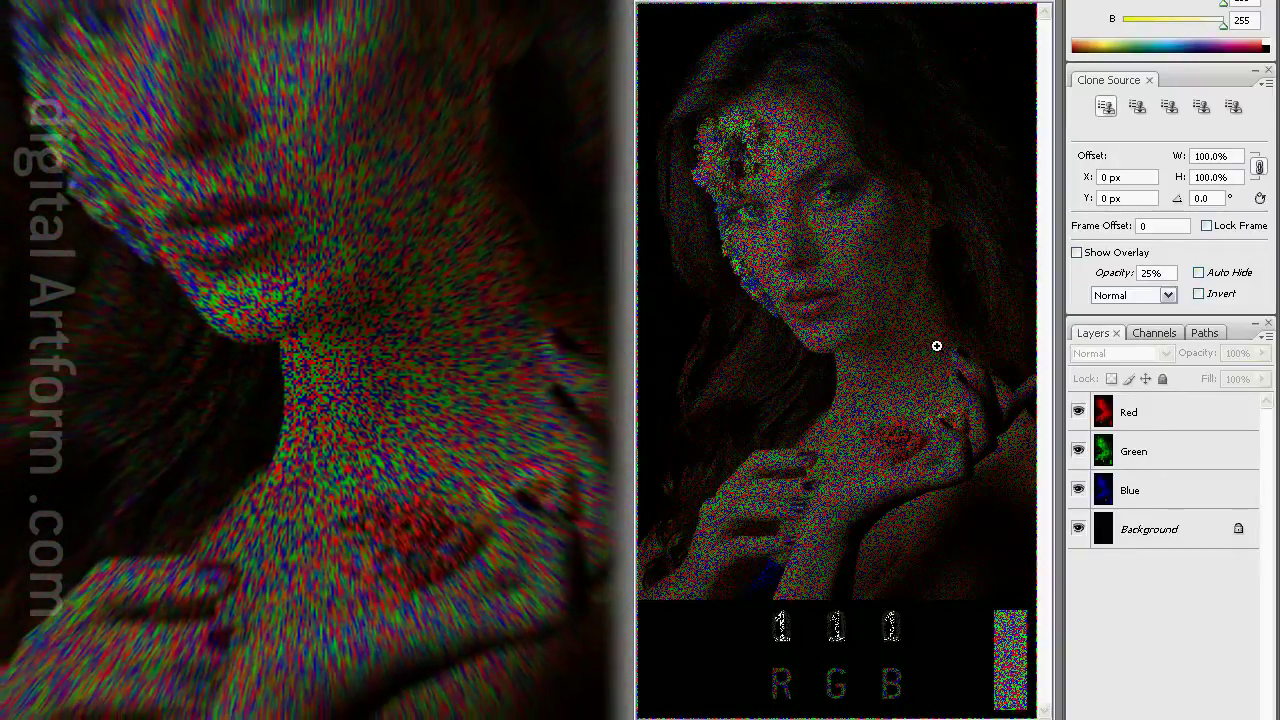
Step: Zoom in on the red, green and blue speckled portrait, then zoom back out
scroll(843, 300, up, 1)
scroll(843, 257, up, 1)
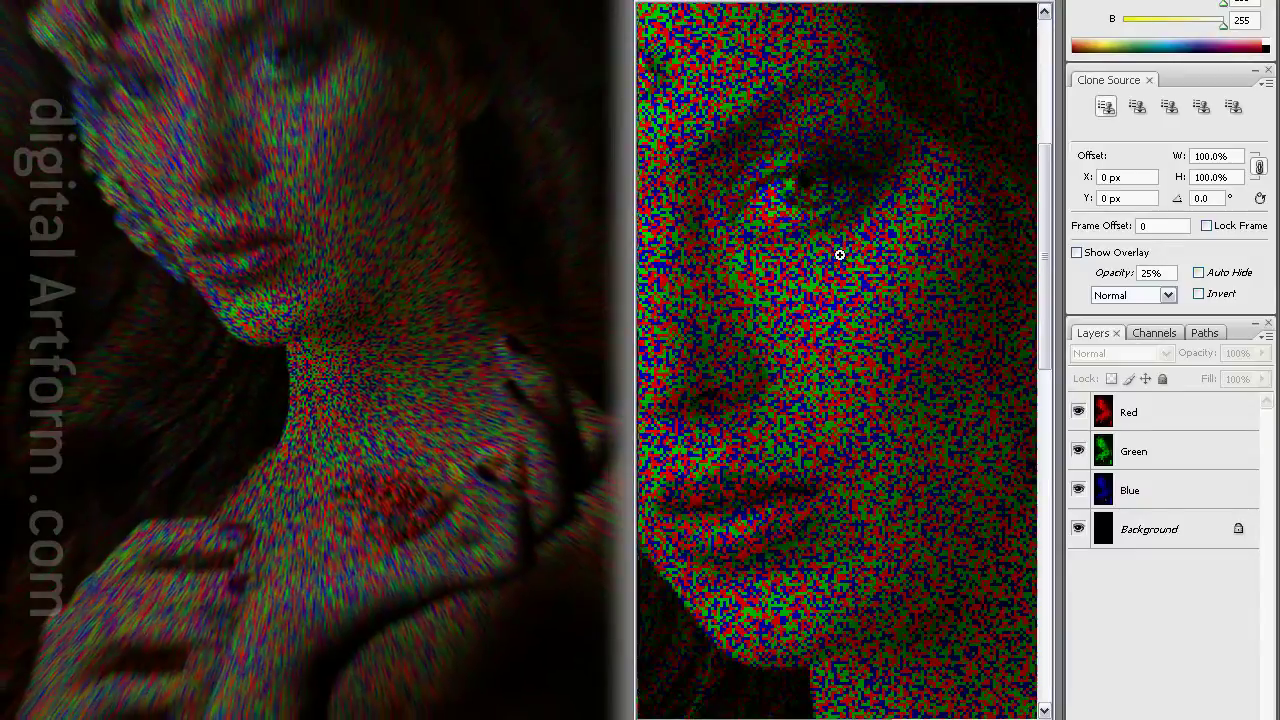
scroll(814, 386, up, 1)
scroll(850, 320, up, 1)
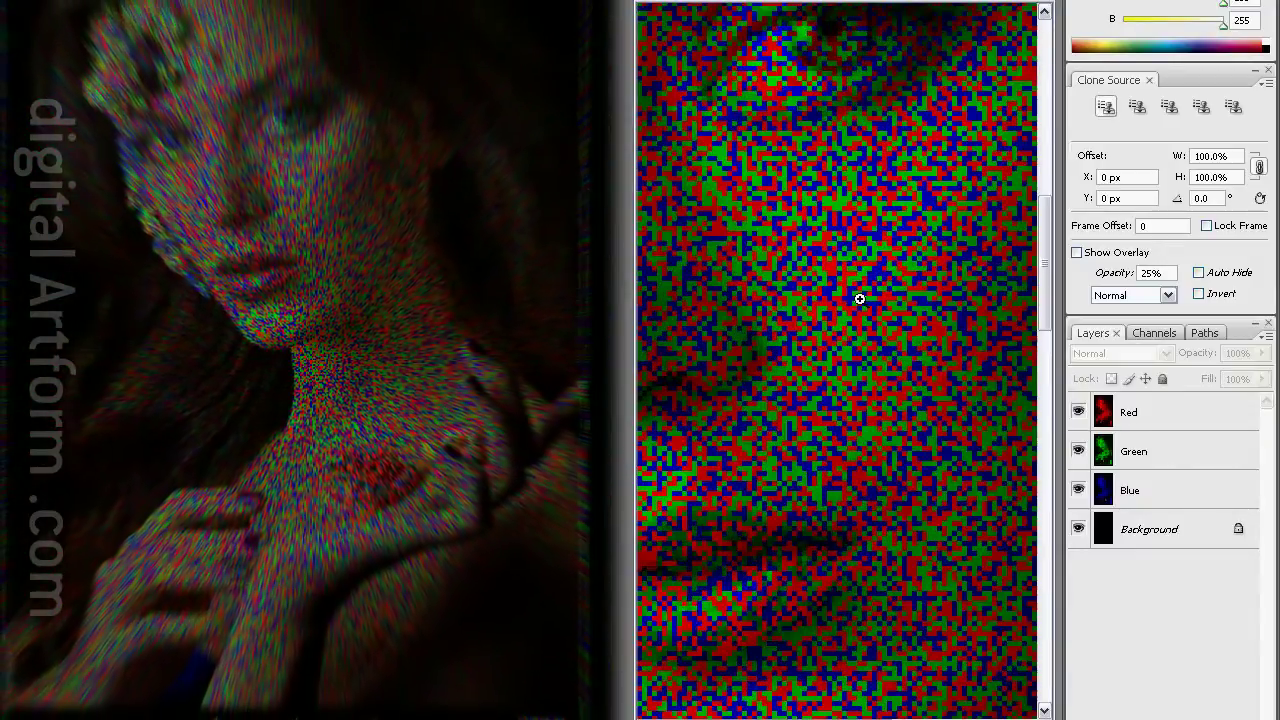
scroll(834, 317, up, 1)
scroll(846, 403, up, 1)
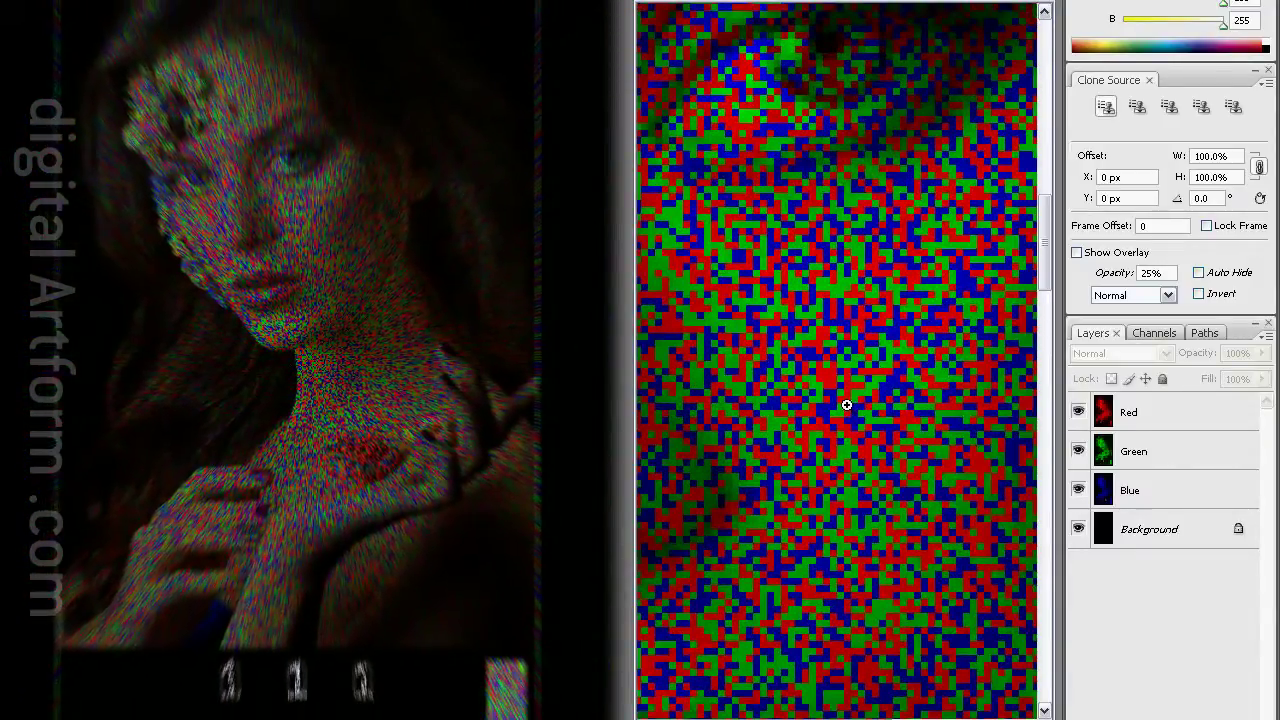
scroll(820, 446, up, 1)
scroll(820, 397, up, 1)
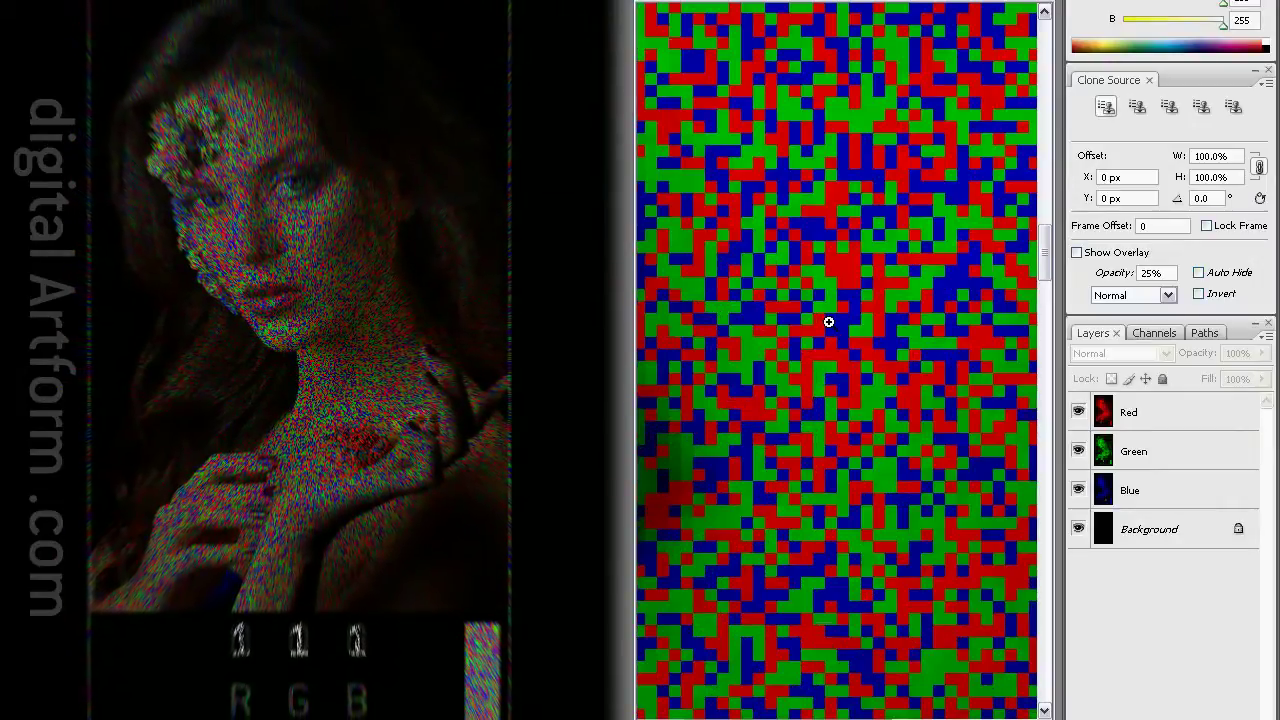
scroll(820, 337, up, 1)
scroll(806, 374, up, 1)
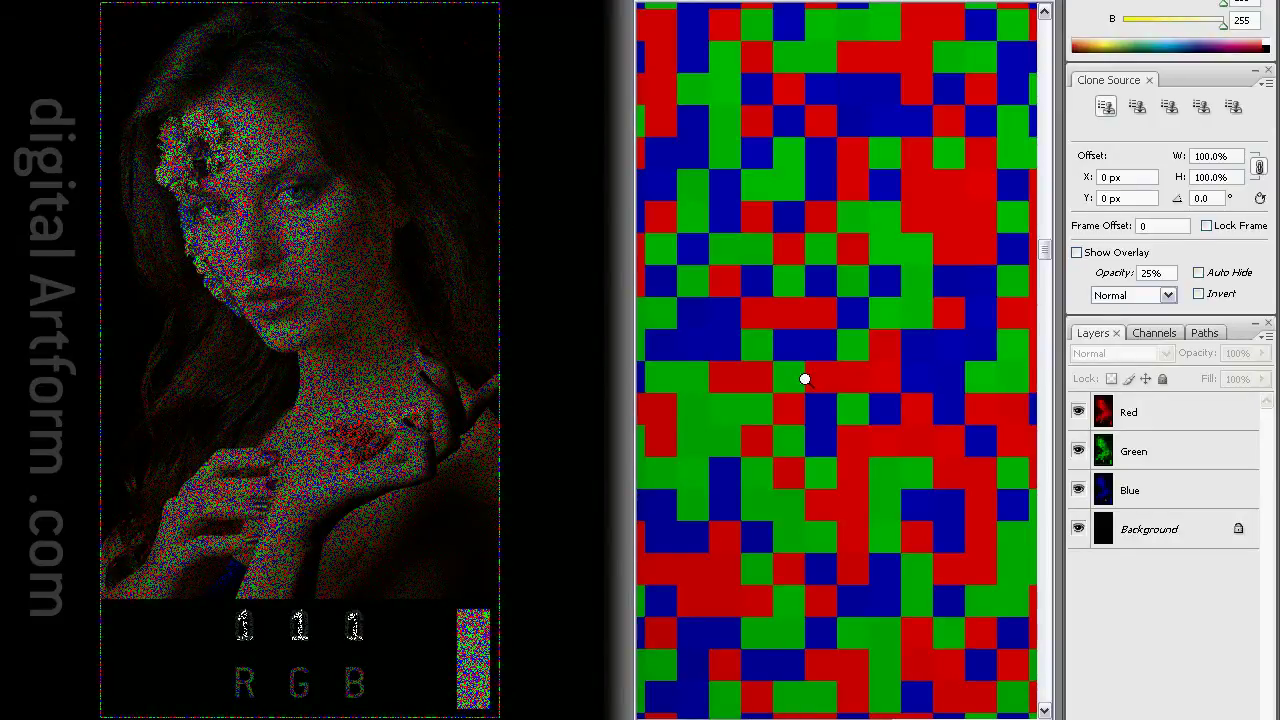
scroll(805, 379, down, 5)
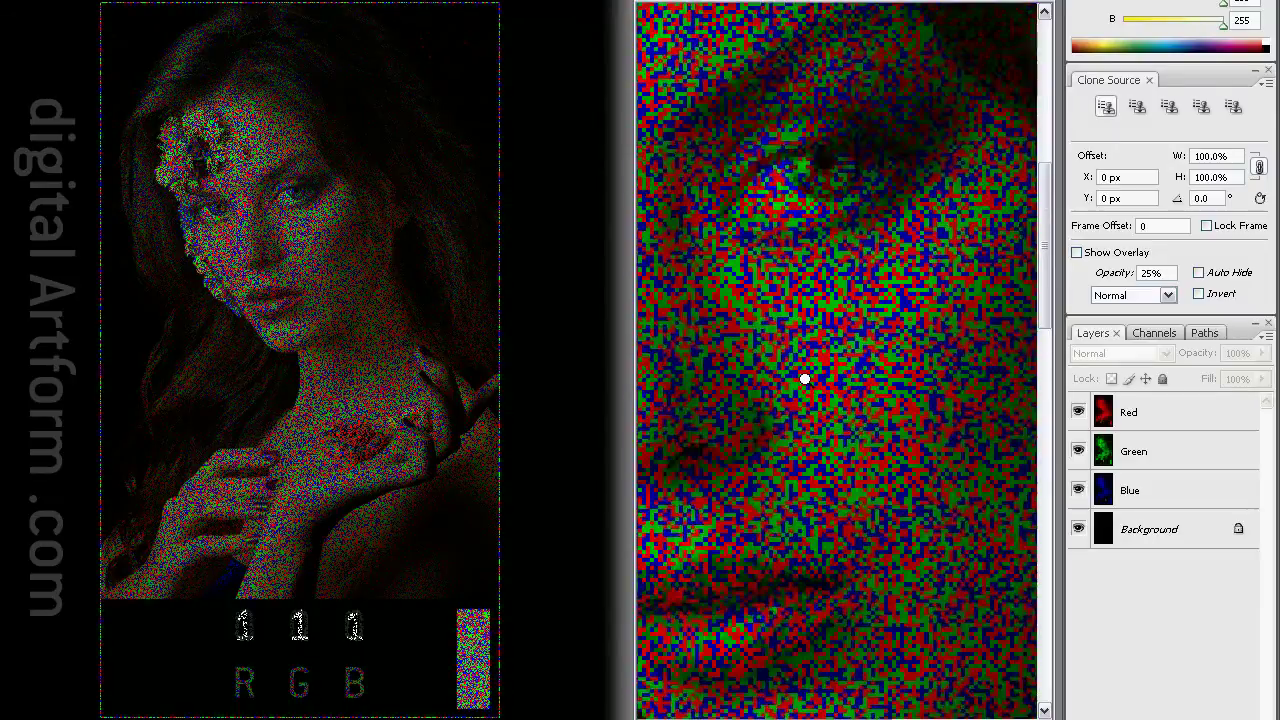
scroll(805, 379, down, 3)
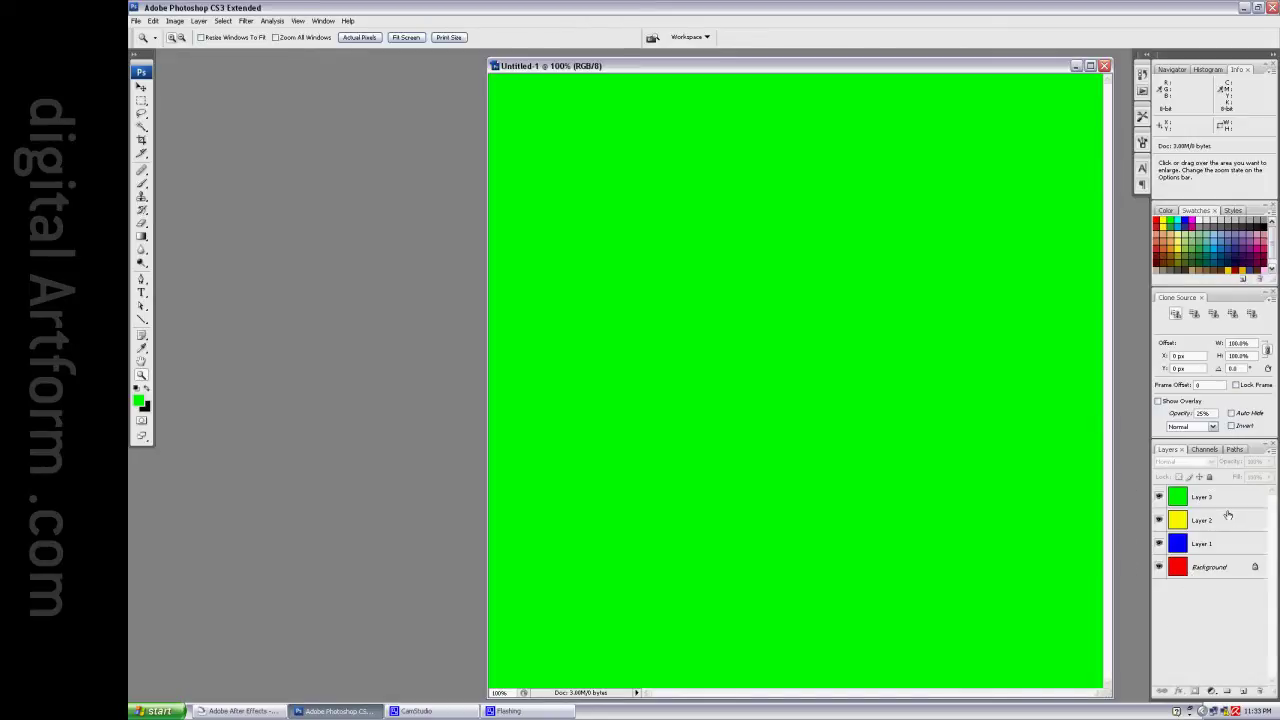
Step: Hide and re-show the green, yellow, blue and red layers to check each colour fill
click(1159, 497)
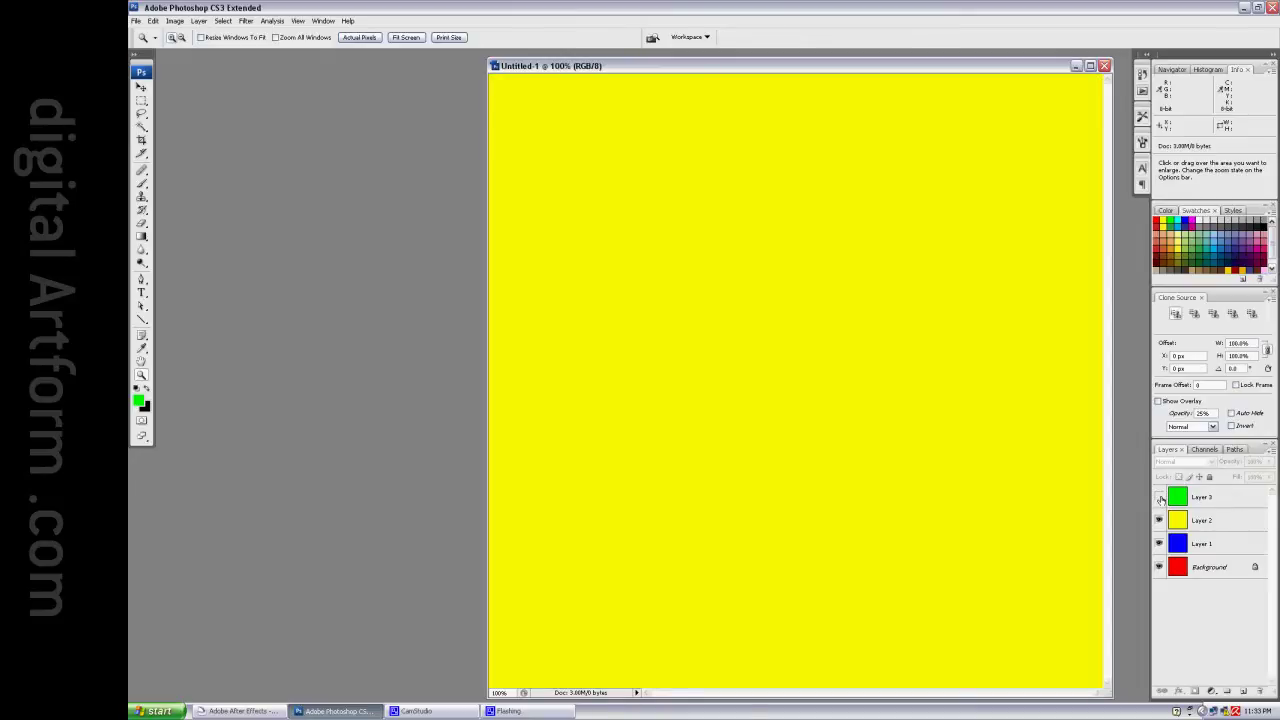
click(1159, 520)
click(1158, 543)
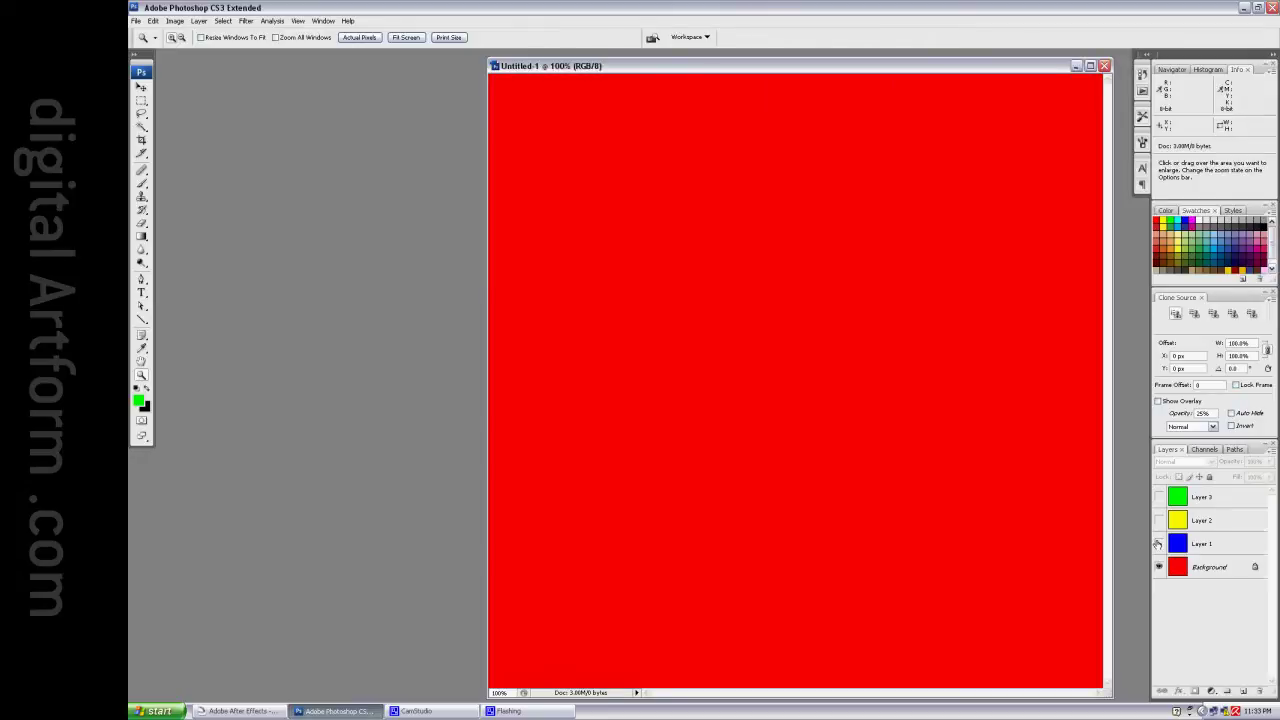
click(1159, 567)
click(1159, 567)
click(1159, 543)
click(1159, 520)
click(1159, 497)
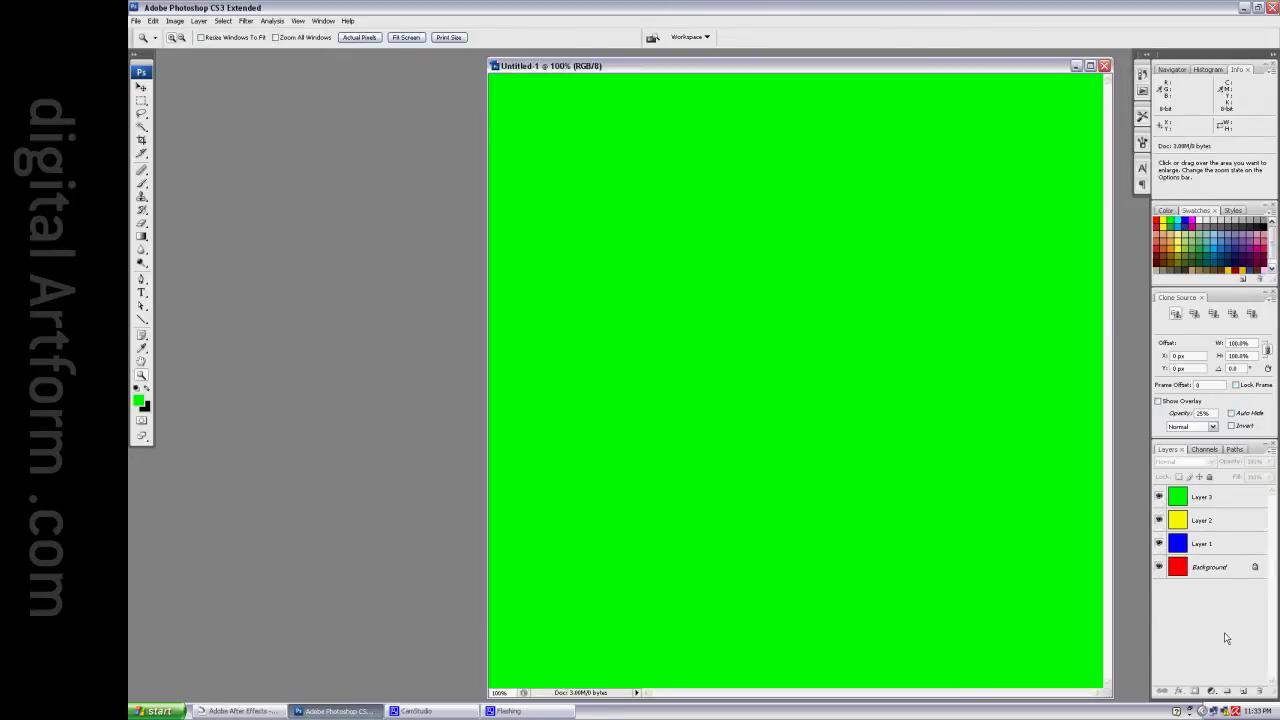
Step: Resize the image to 16 pixels wide and move the tiny window aside
click(175, 21)
click(192, 101)
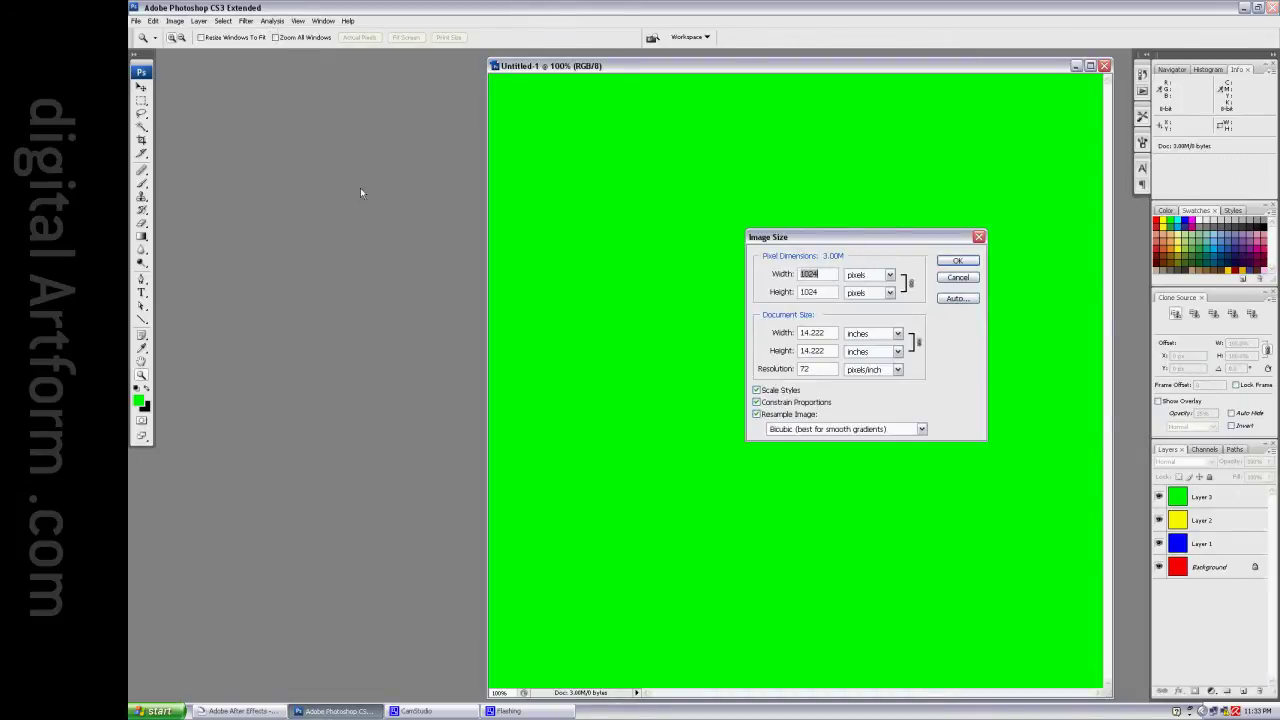
text(16)
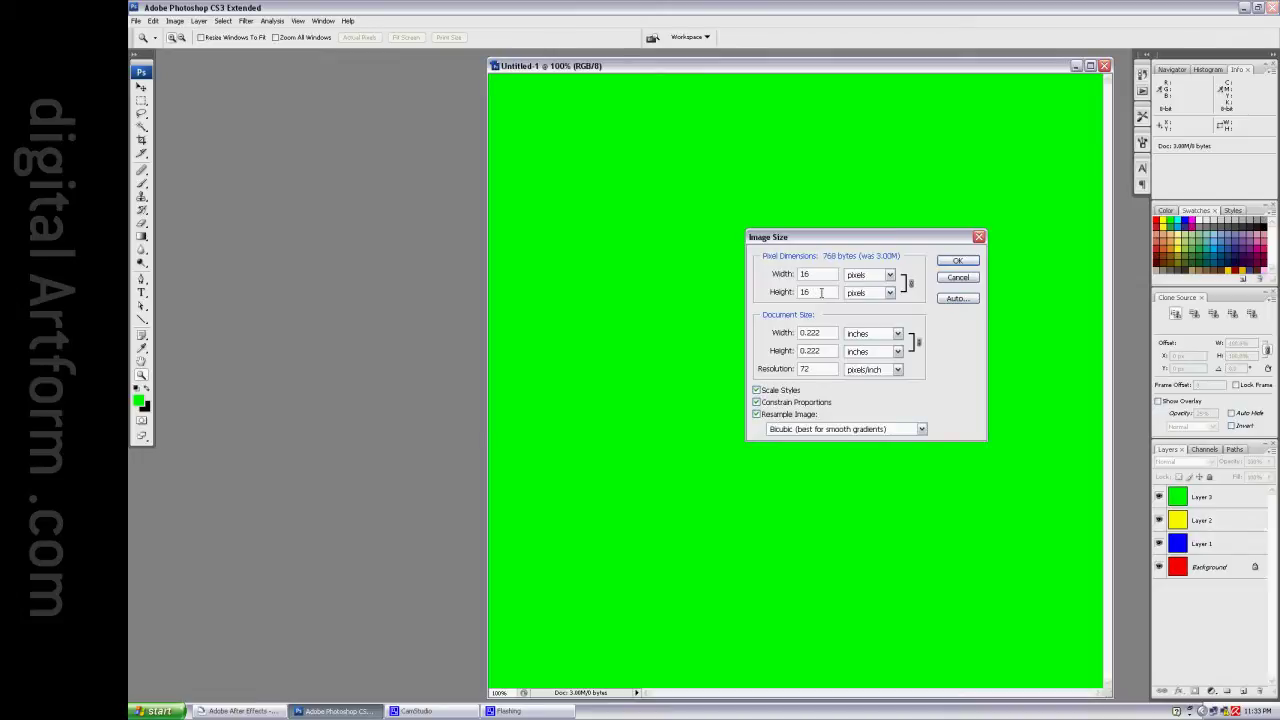
click(953, 260)
drag(518, 67, 1046, 498)
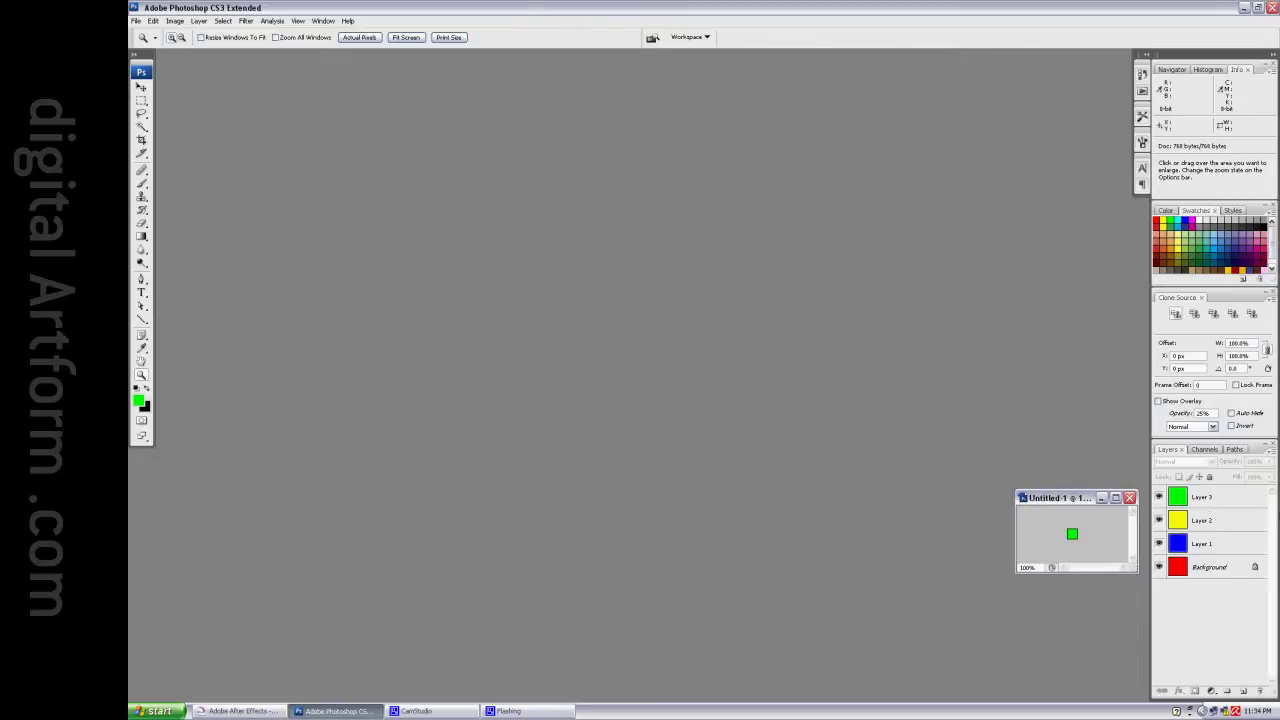
click(1219, 503)
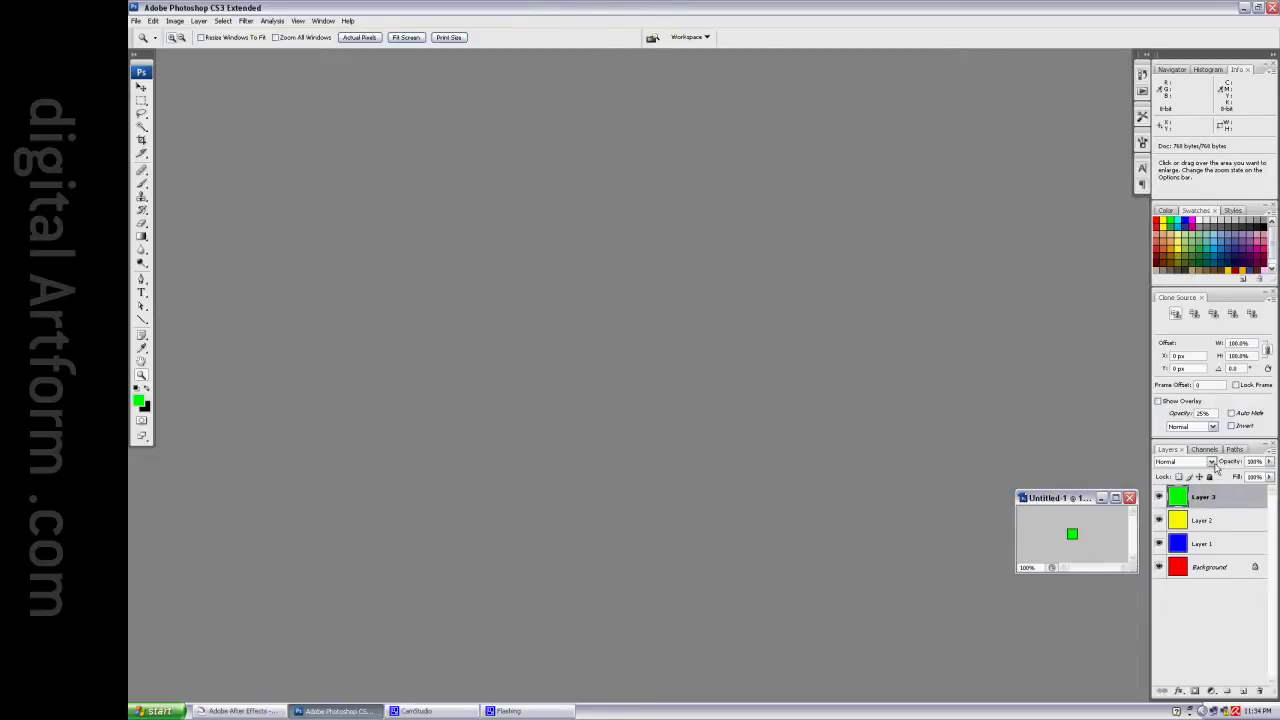
Step: Set Layers 3, 2 and 1 to Dissolve blending
click(1211, 462)
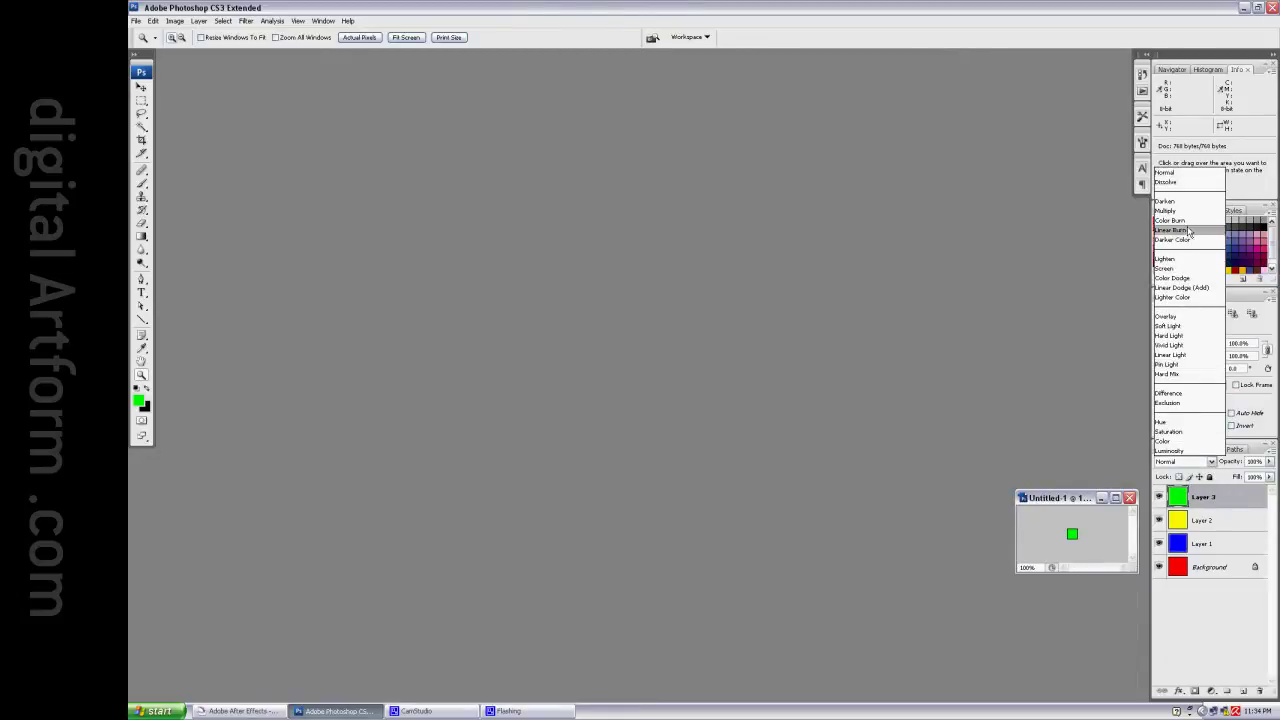
click(1186, 183)
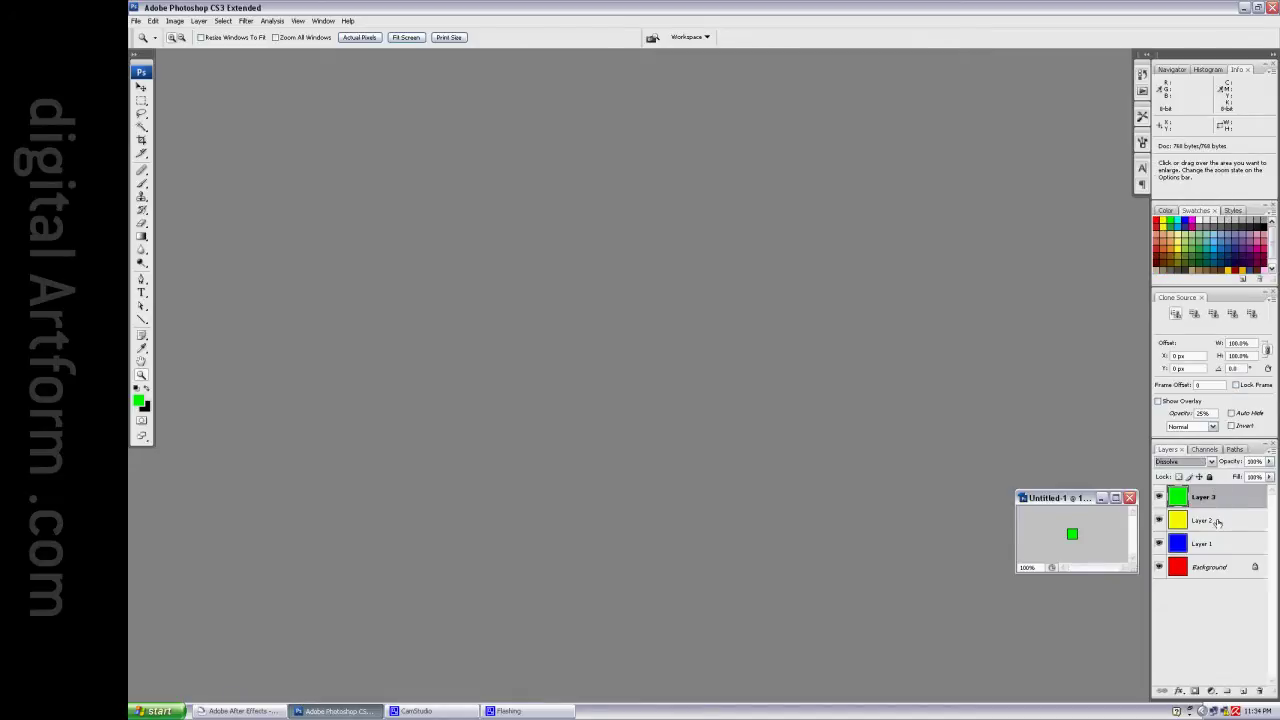
click(1217, 522)
click(1211, 462)
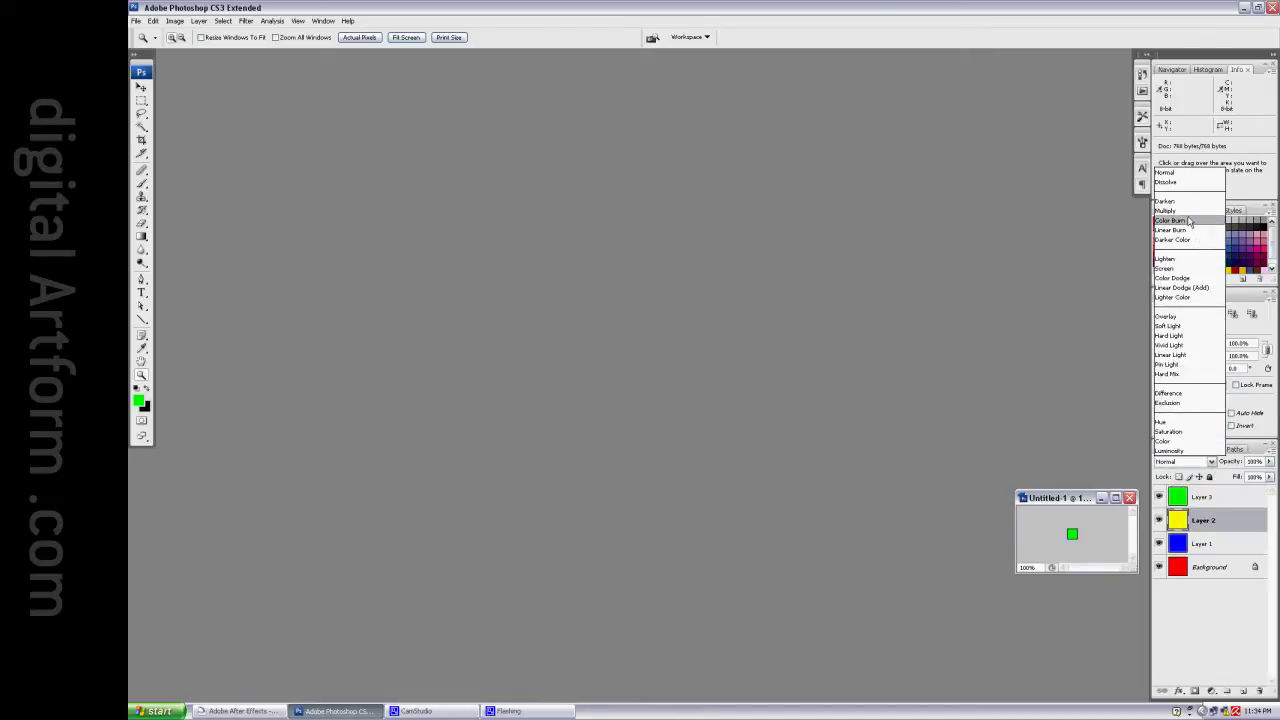
click(1186, 183)
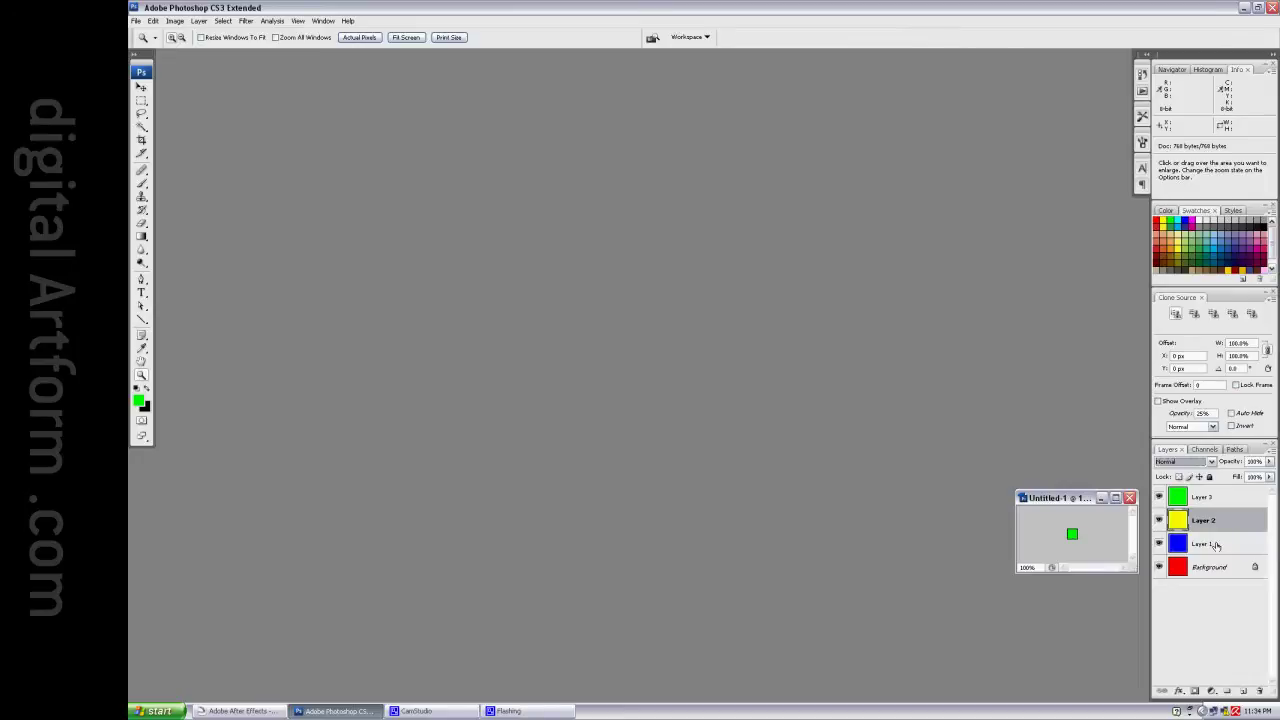
click(1215, 545)
click(1212, 462)
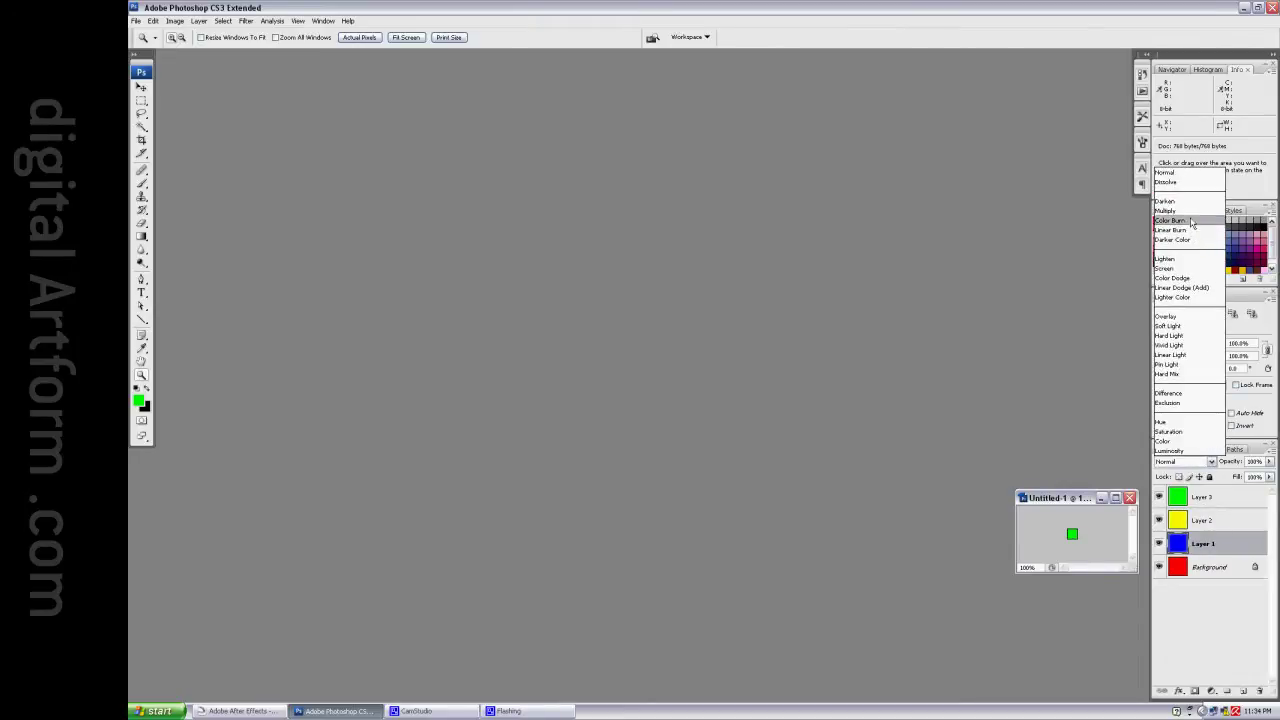
click(1186, 183)
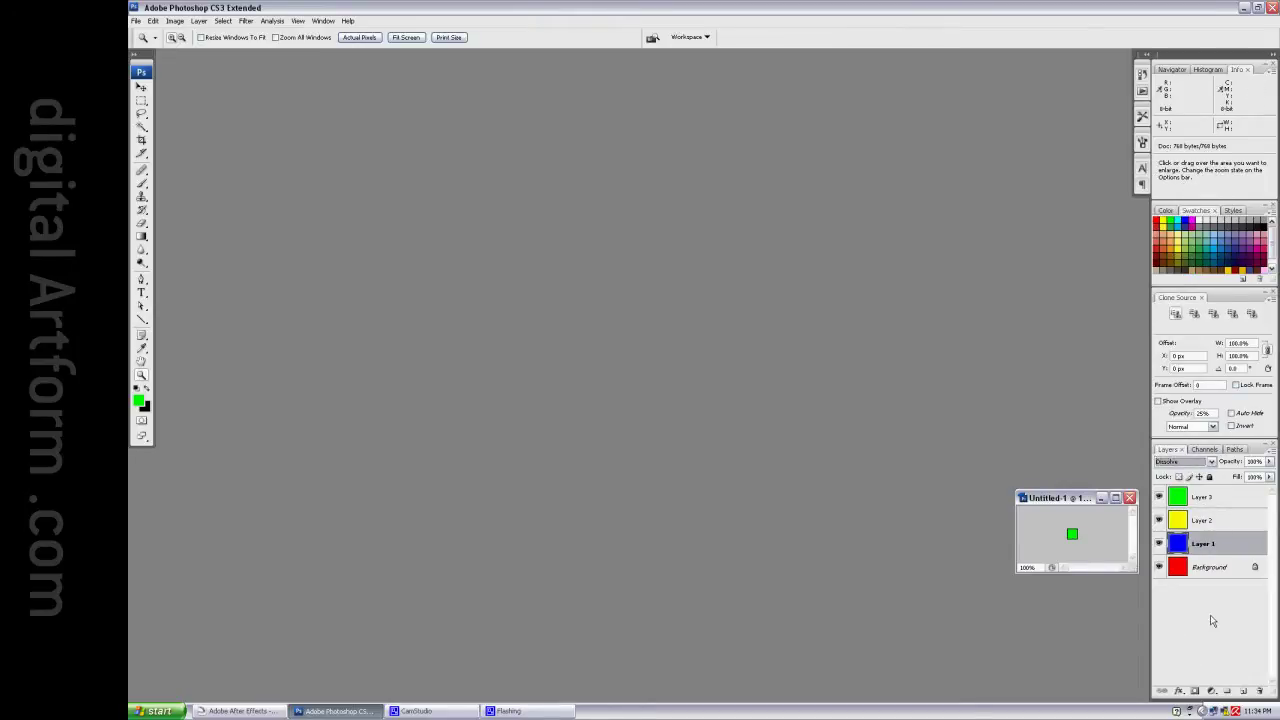
click(1208, 566)
Step: Enter opacity 2 for Layer 3, 5 for Layer 2, and 75% for Layer 1
click(1221, 502)
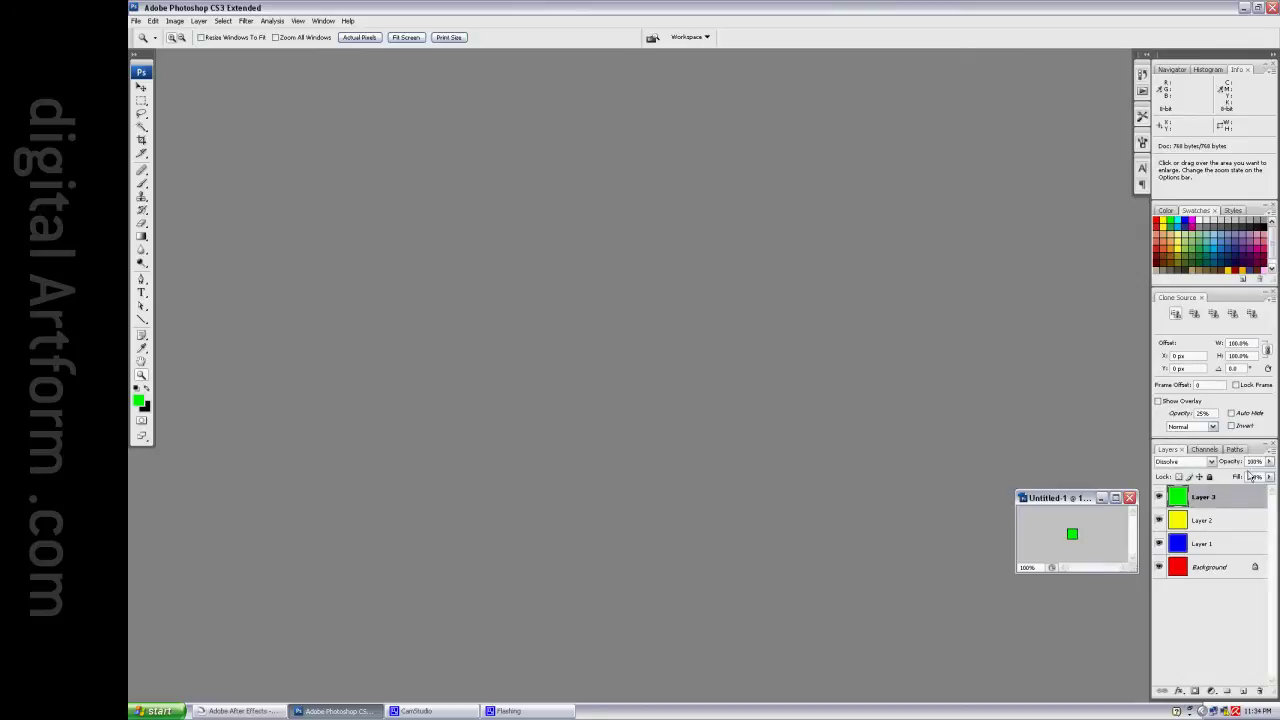
click(1250, 461)
text(2)
click(1219, 519)
click(1250, 461)
text(5)
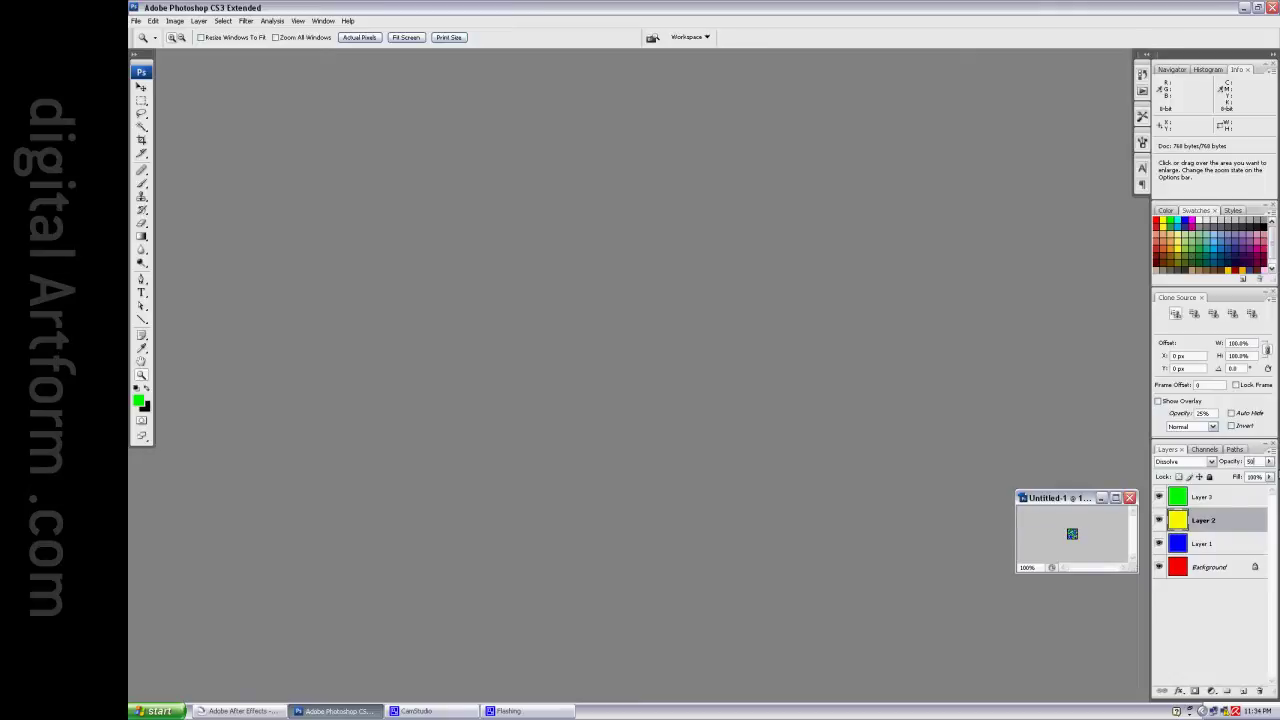
click(1221, 546)
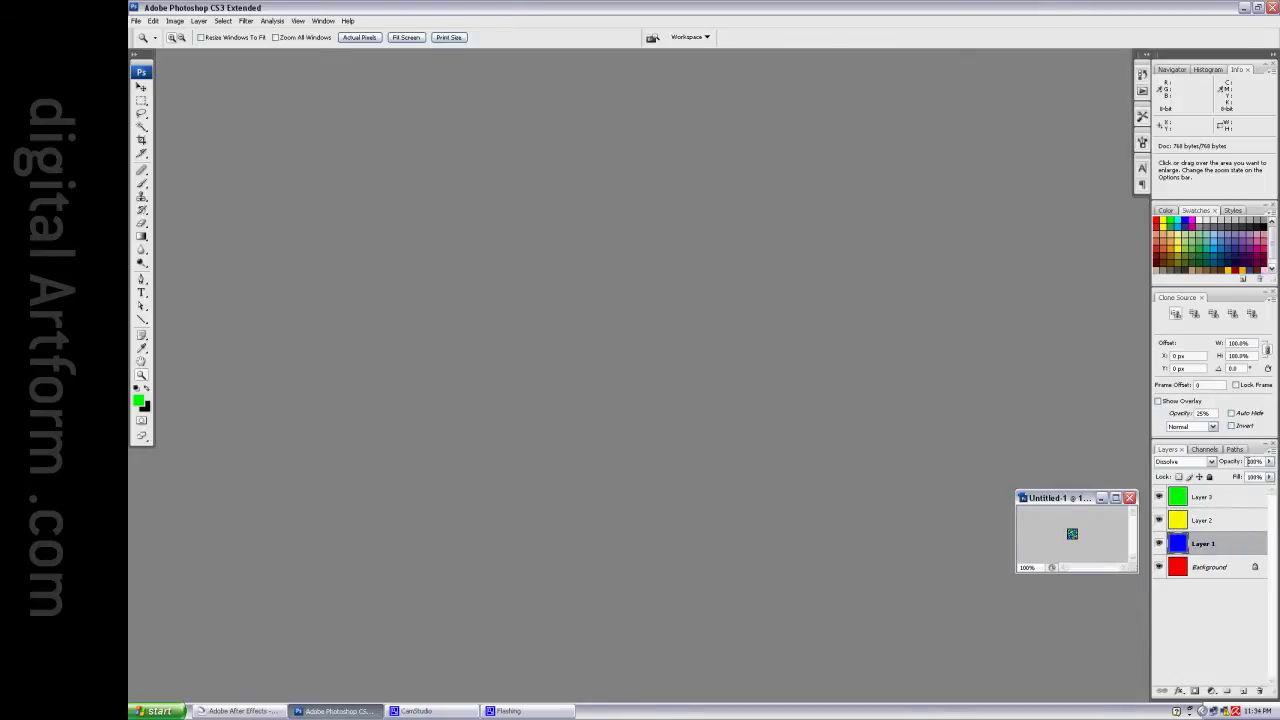
click(1251, 461)
text(75)
click(1204, 633)
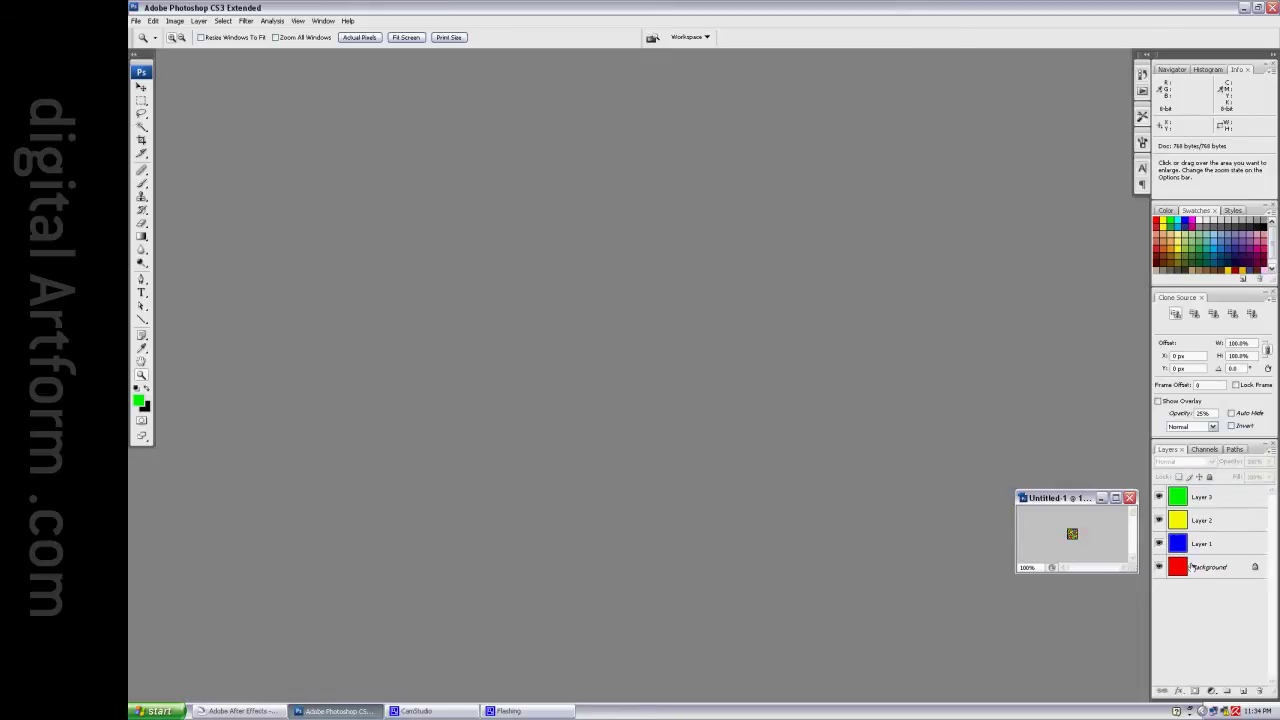
click(1202, 567)
click(1202, 612)
Step: Flatten the image and enlarge it to 1024 px wide using Nearest Neighbor resampling
click(199, 20)
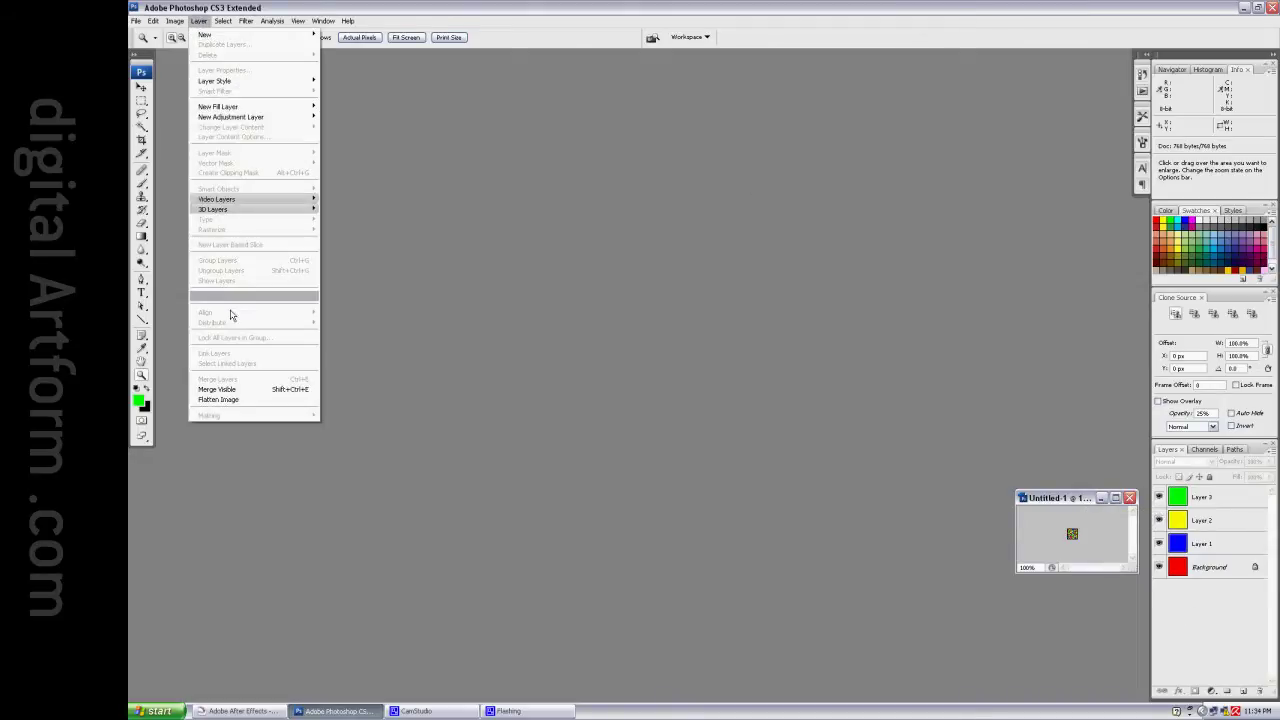
click(230, 399)
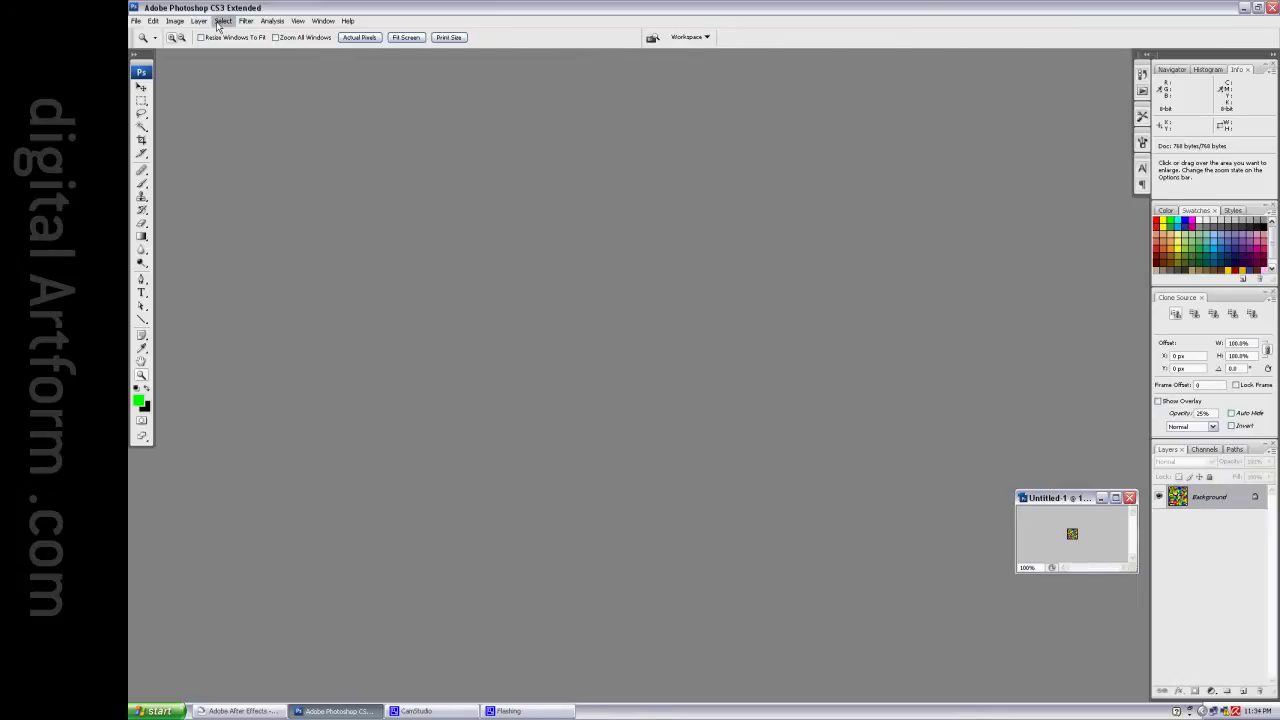
click(184, 23)
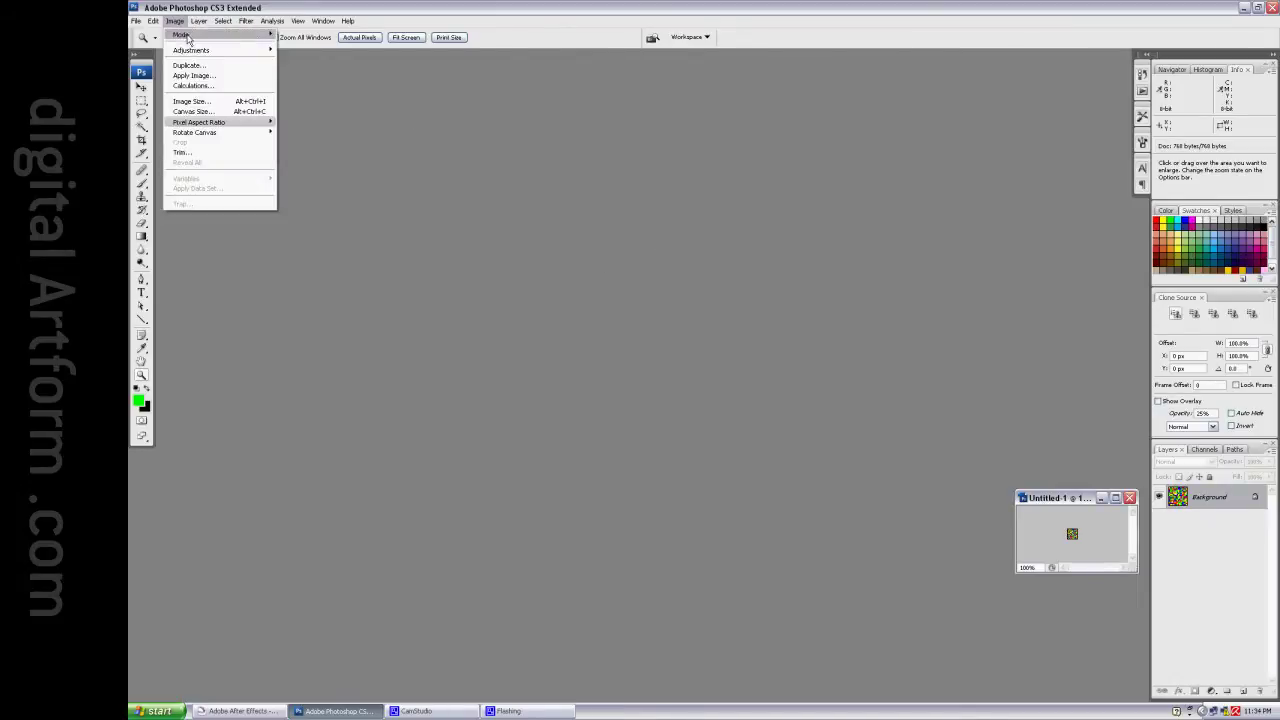
click(200, 103)
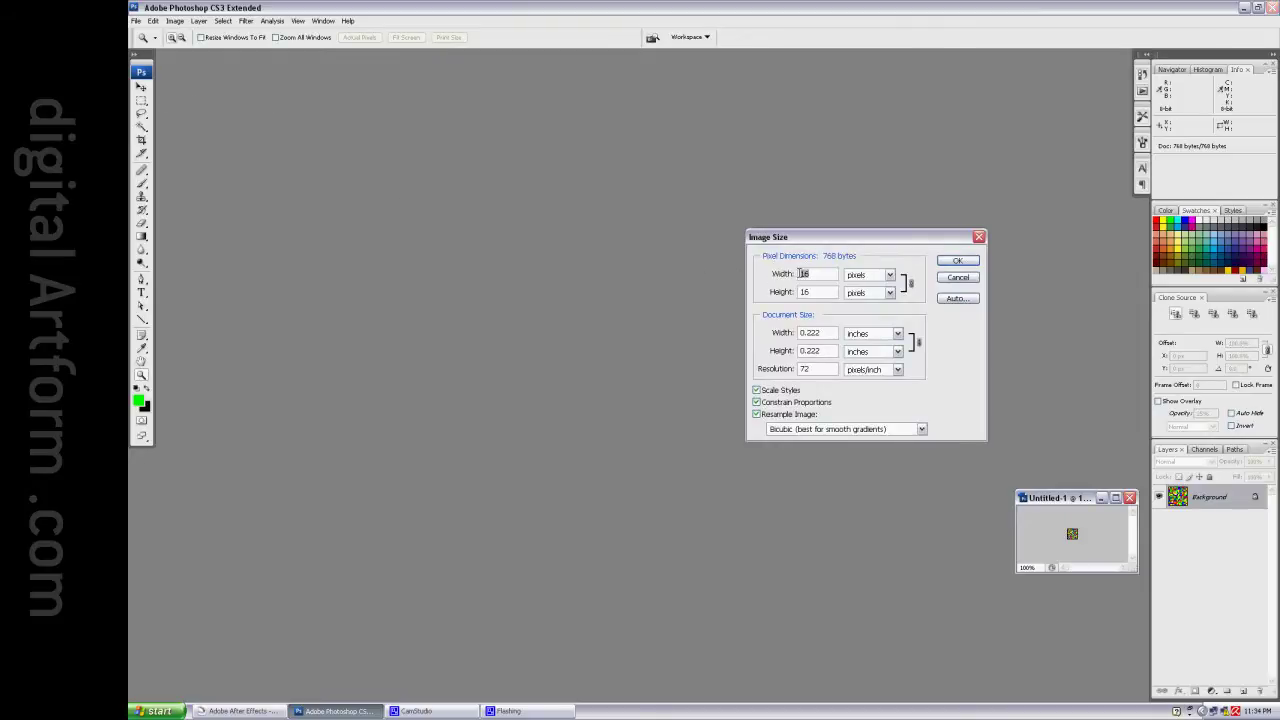
drag(809, 273, 787, 274)
text(1024)
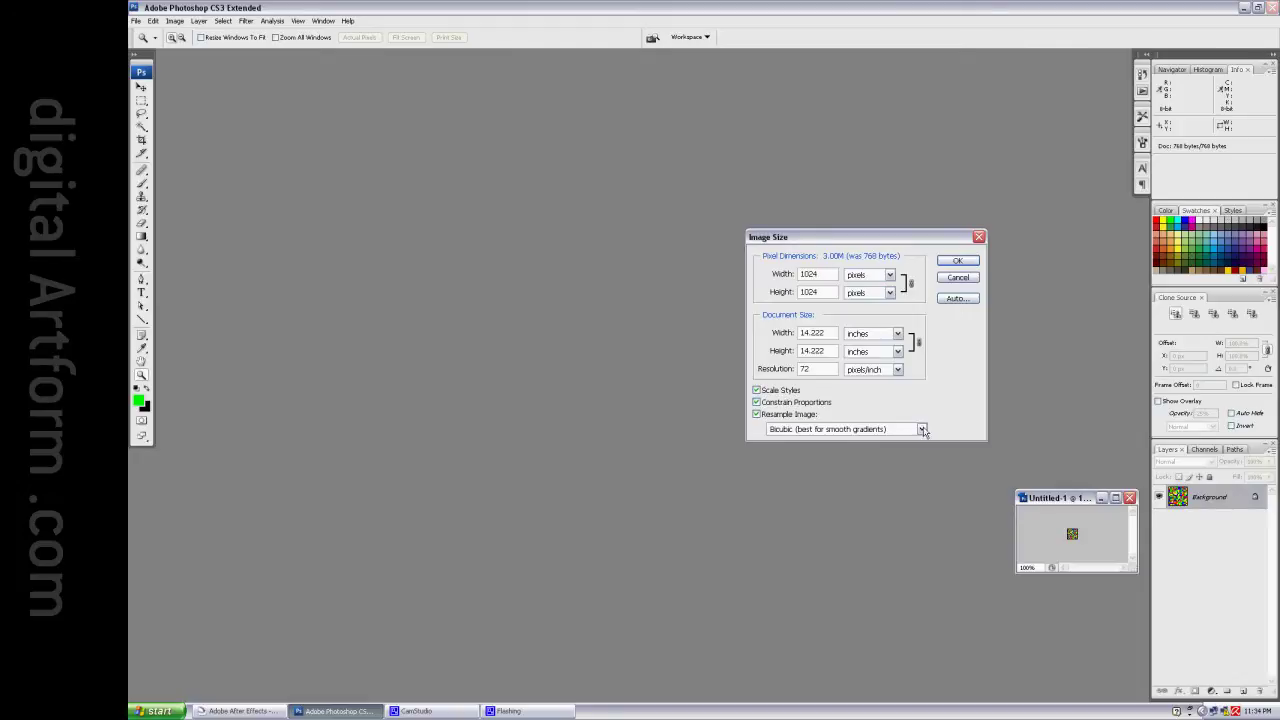
click(921, 429)
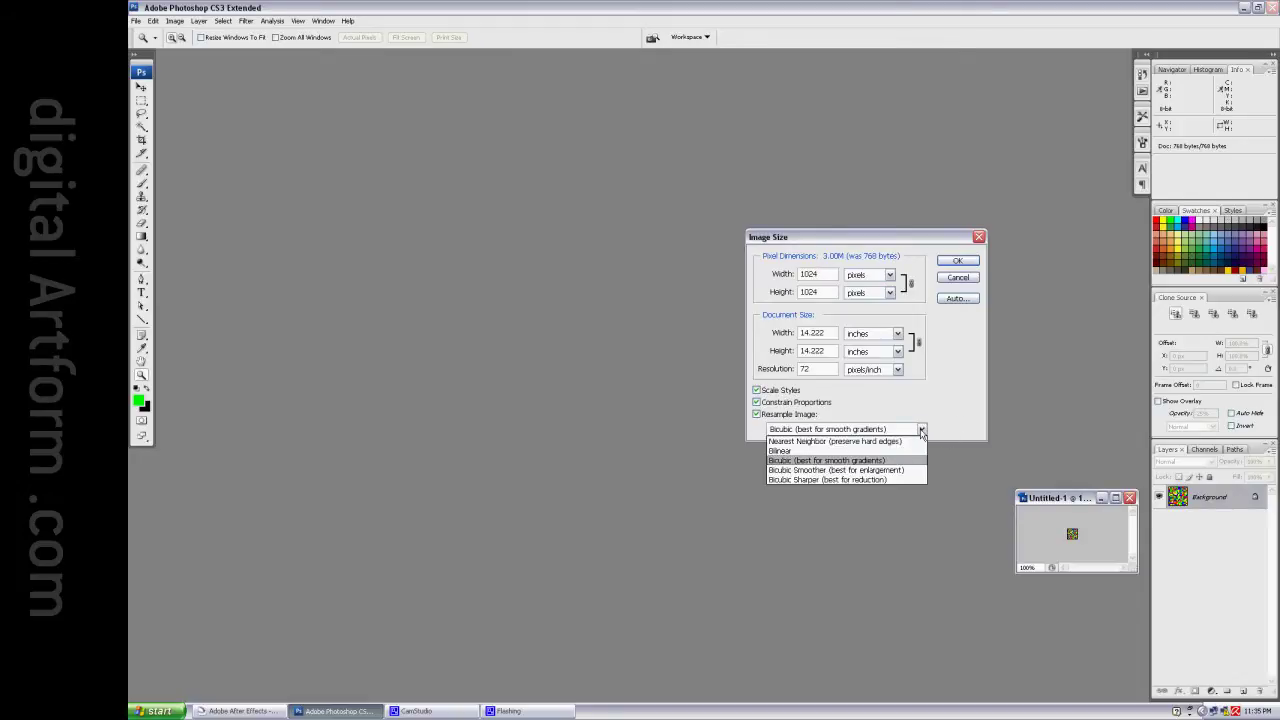
click(872, 442)
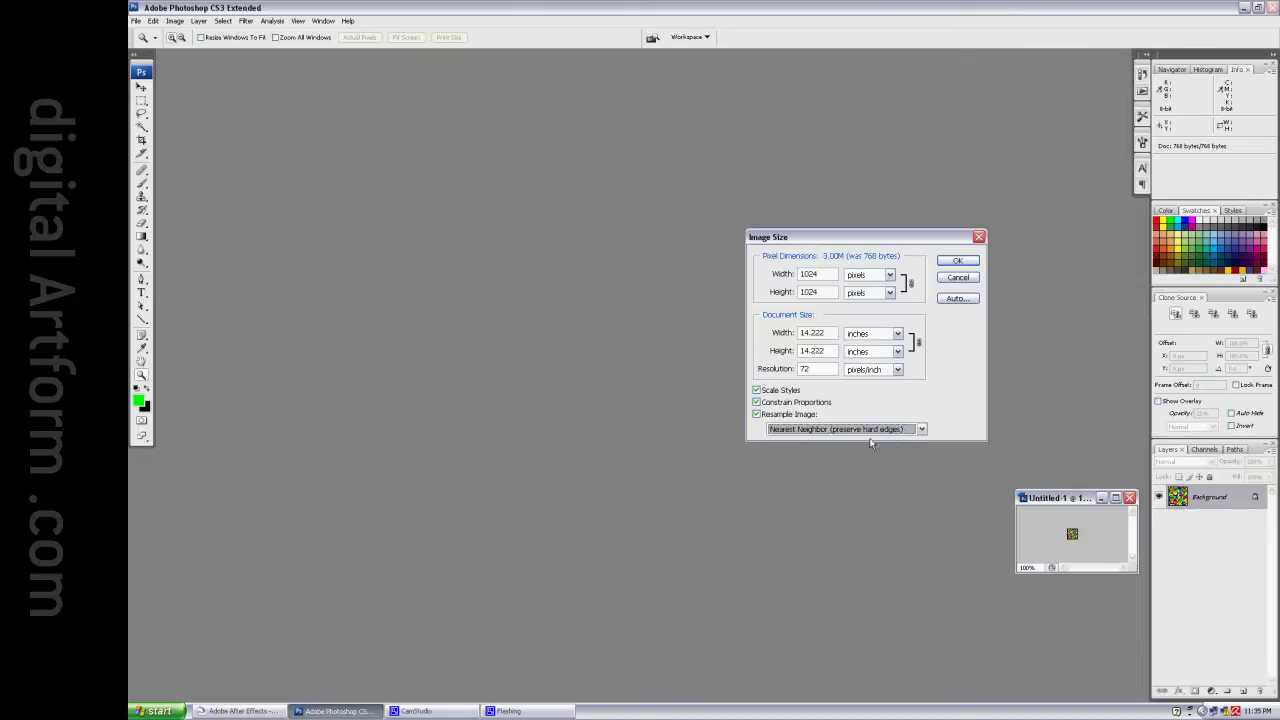
click(959, 262)
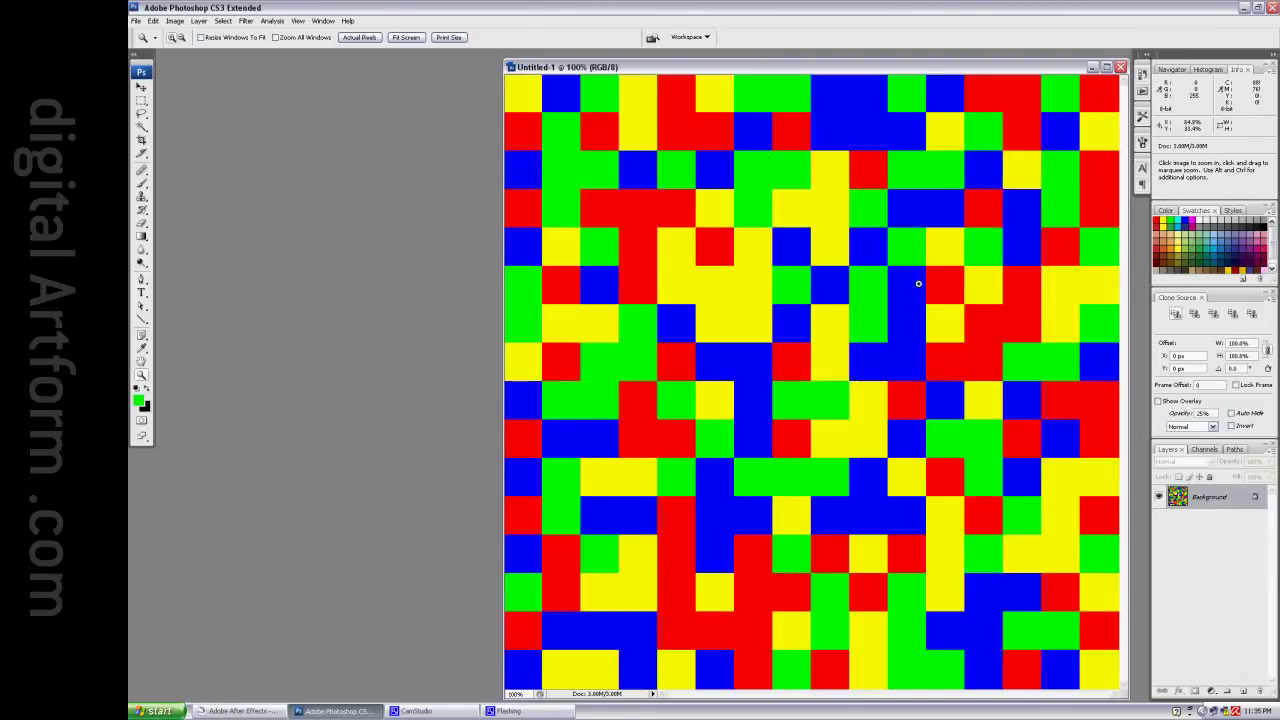
Step: Duplicate the Background, fill the original with black foreground colour, and select Background copy
drag(1234, 500, 1243, 691)
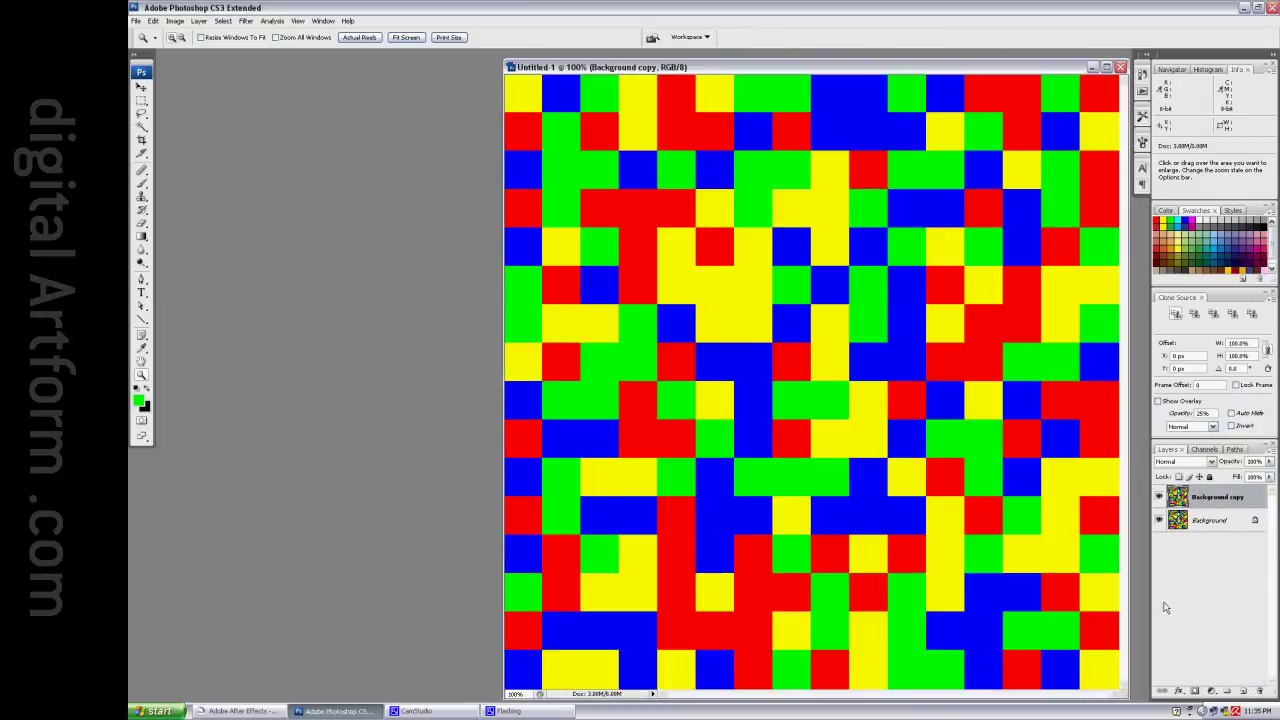
click(1227, 522)
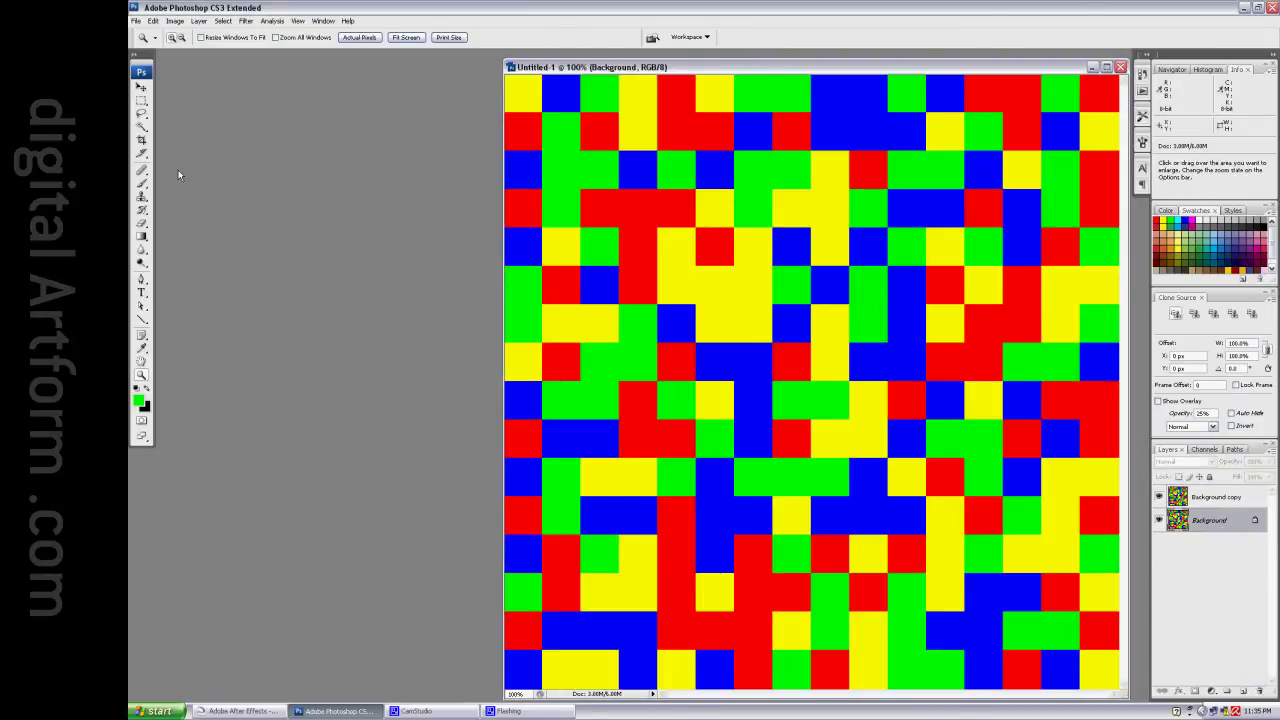
click(136, 389)
click(153, 21)
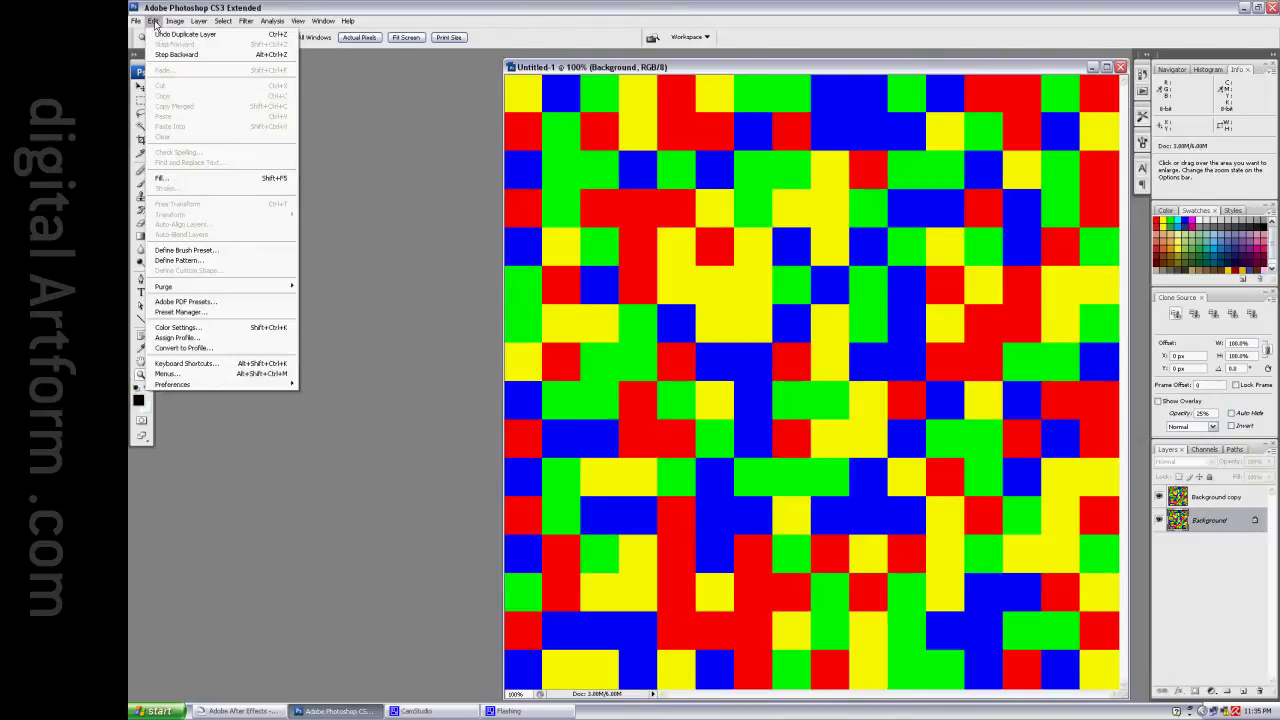
click(165, 178)
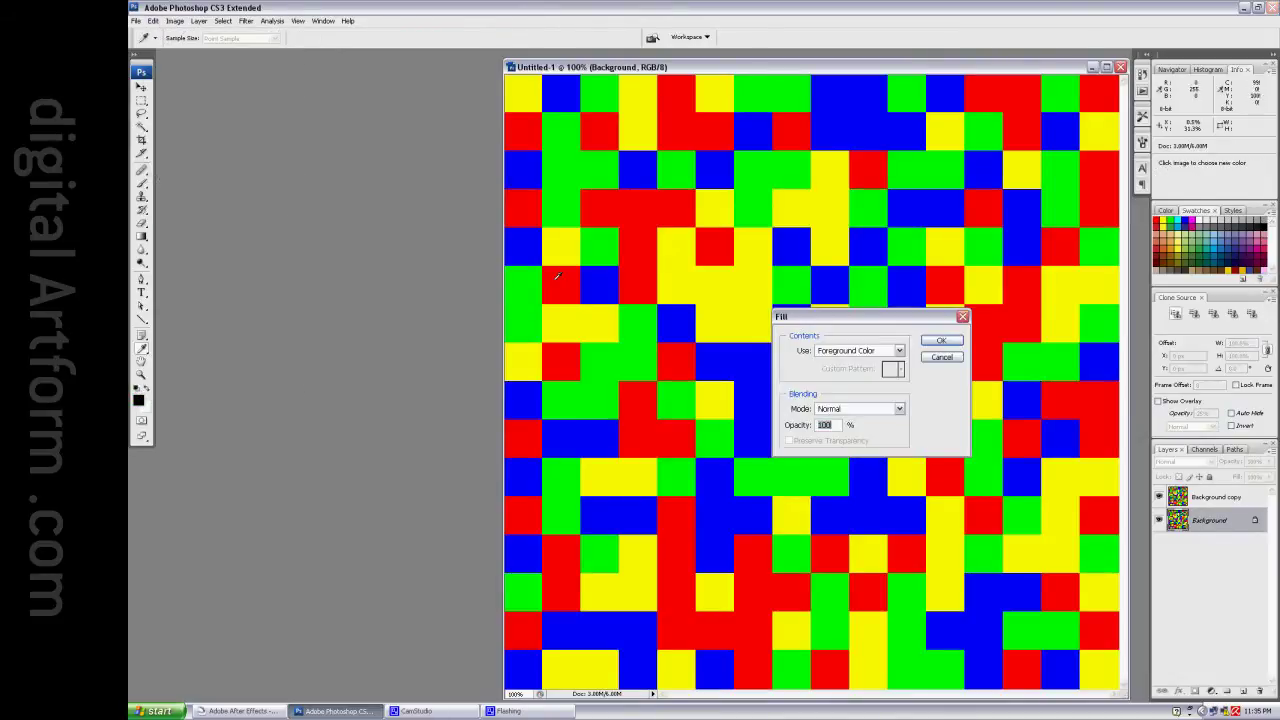
click(941, 345)
key(z)
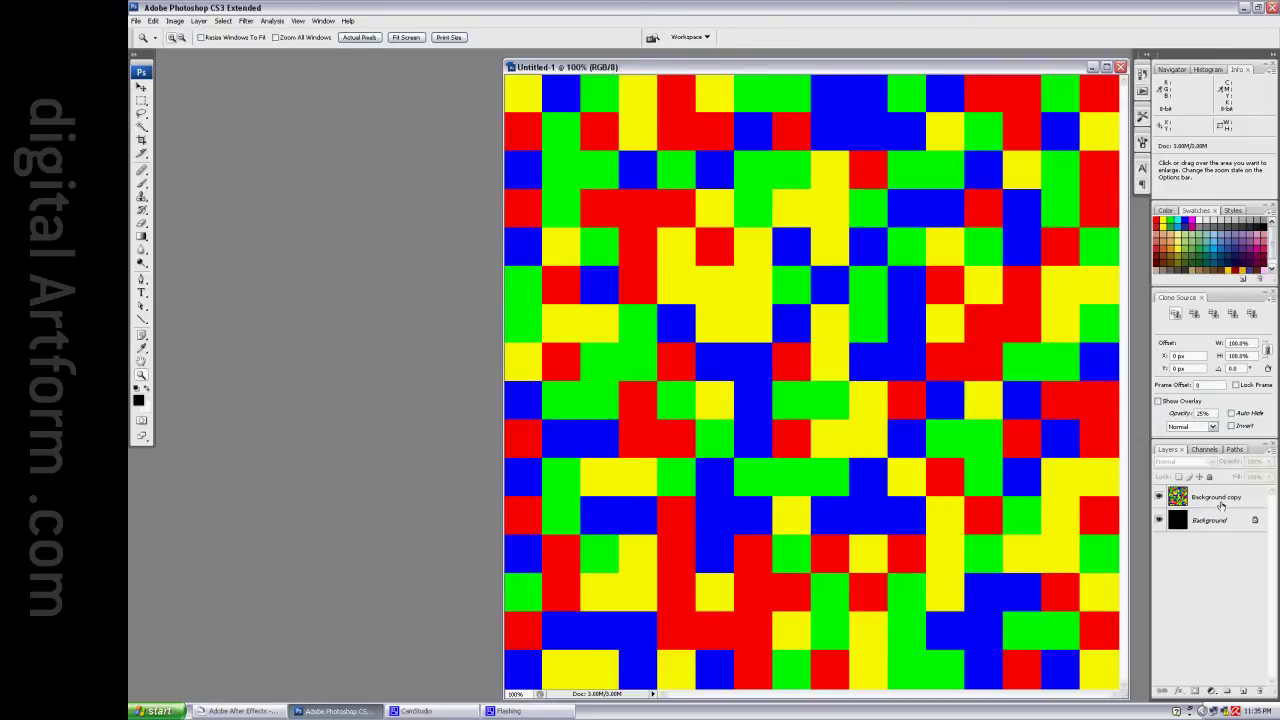
click(1232, 497)
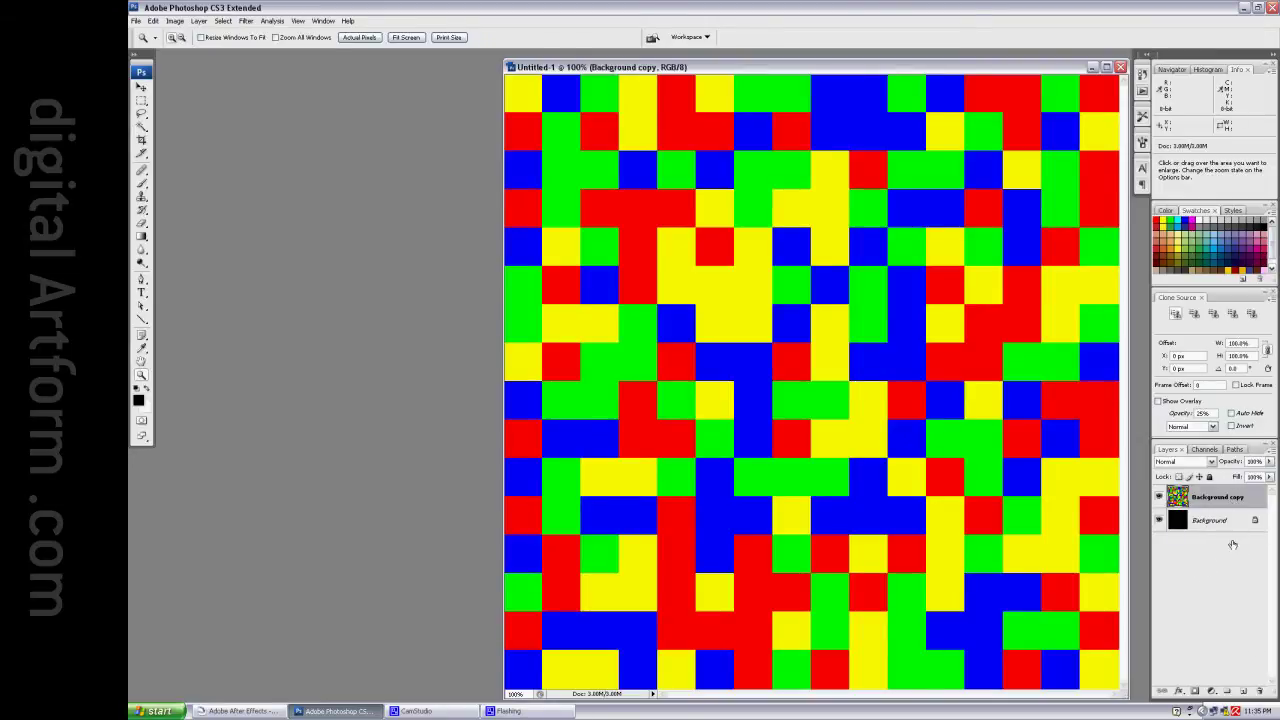
Step: Add four new empty layers above the Background copy
click(1243, 691)
click(1243, 691)
click(1243, 691)
click(1243, 691)
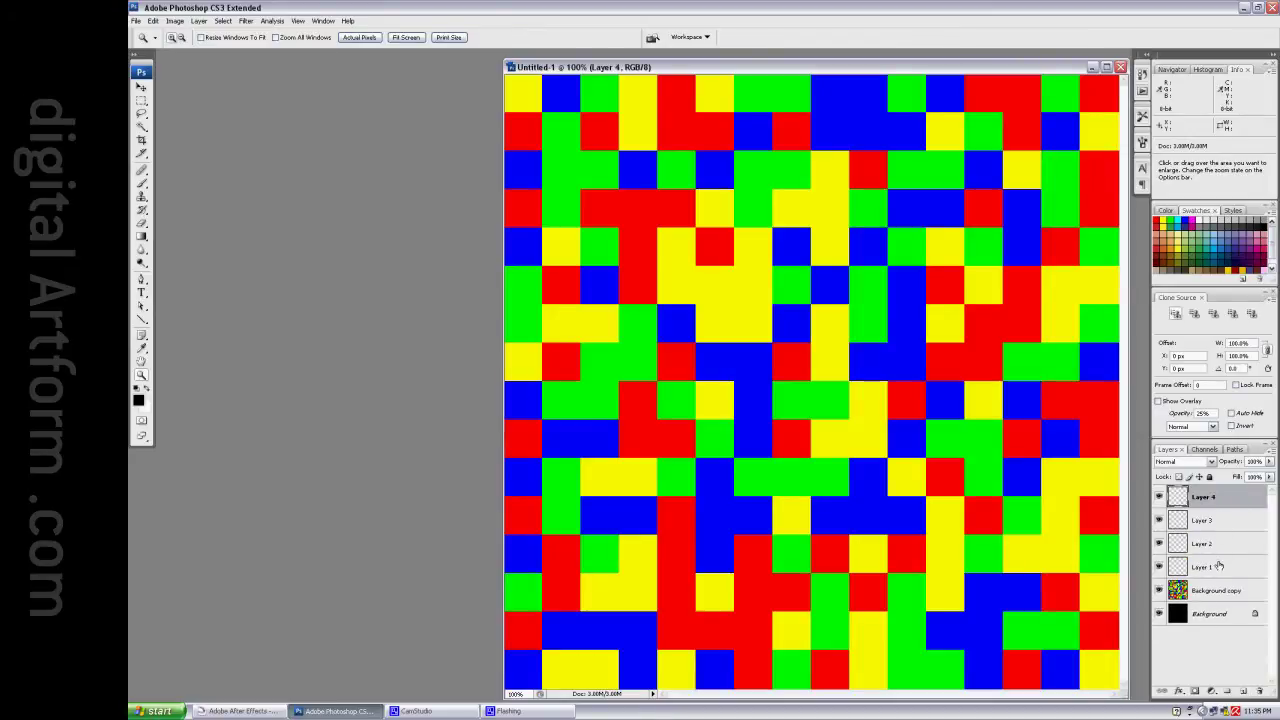
Step: Fill Layer 1 with the wavy white-line custom pattern
click(1222, 565)
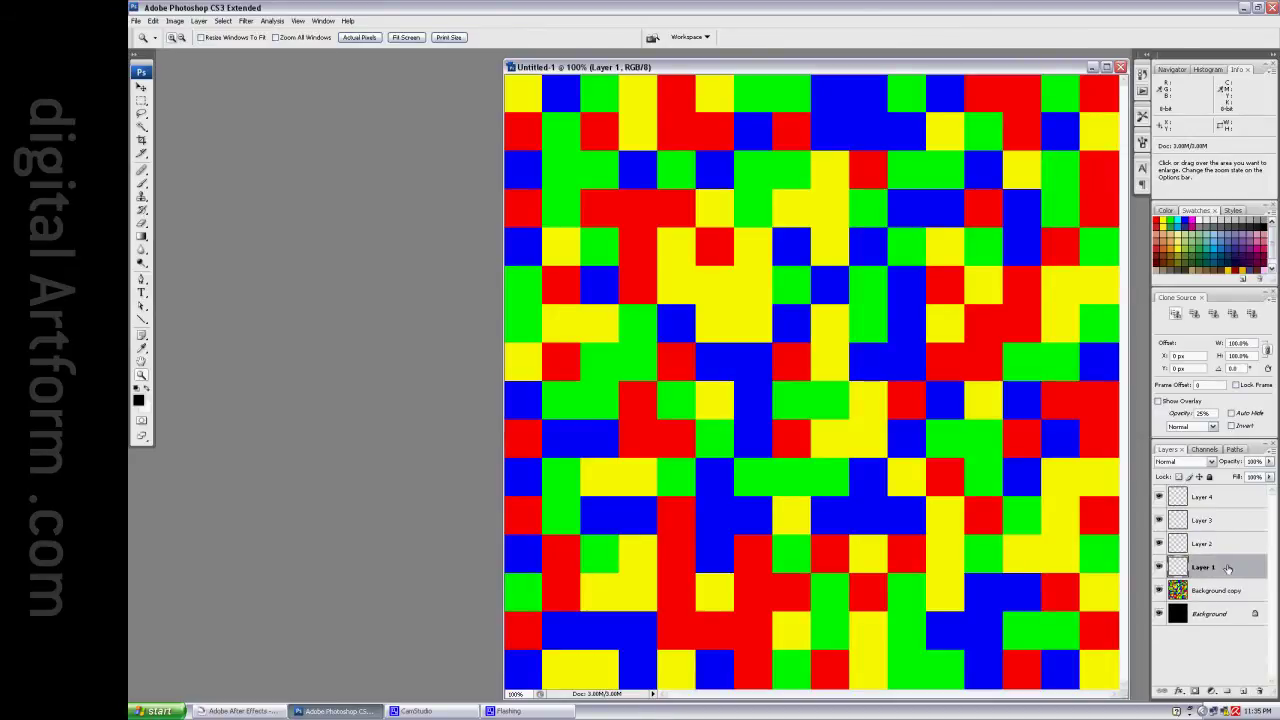
click(153, 21)
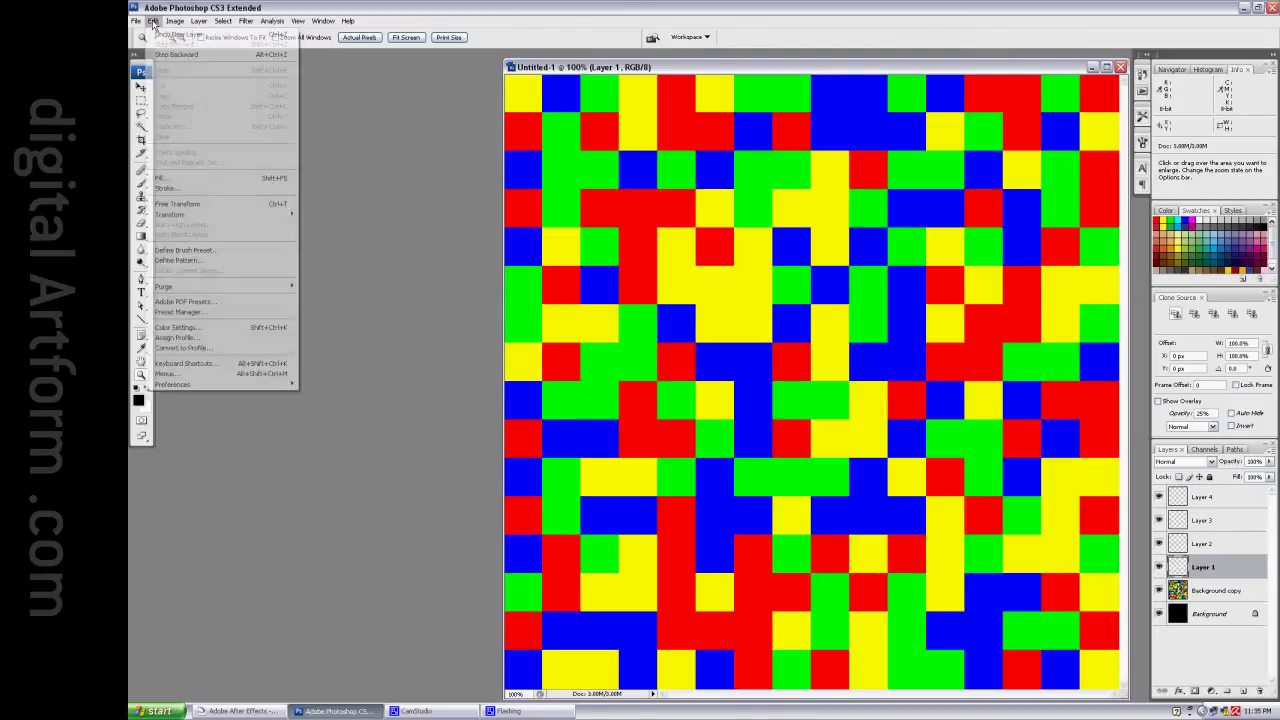
click(192, 179)
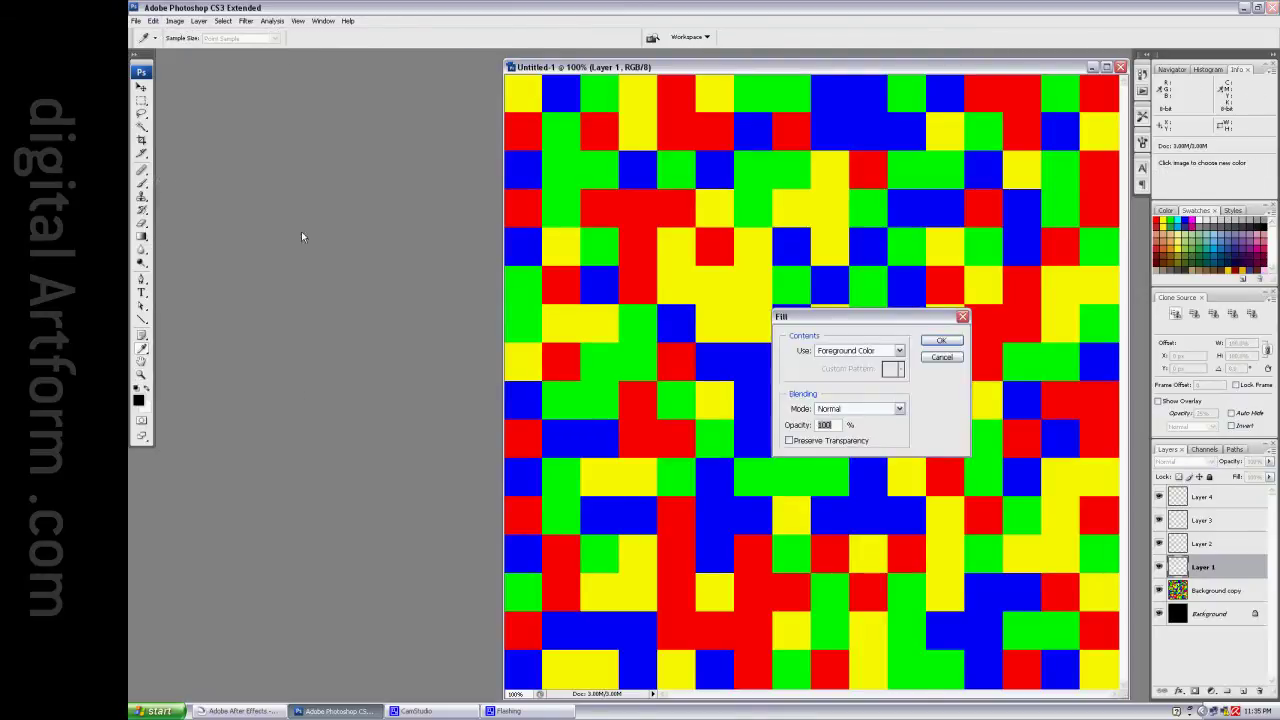
click(899, 350)
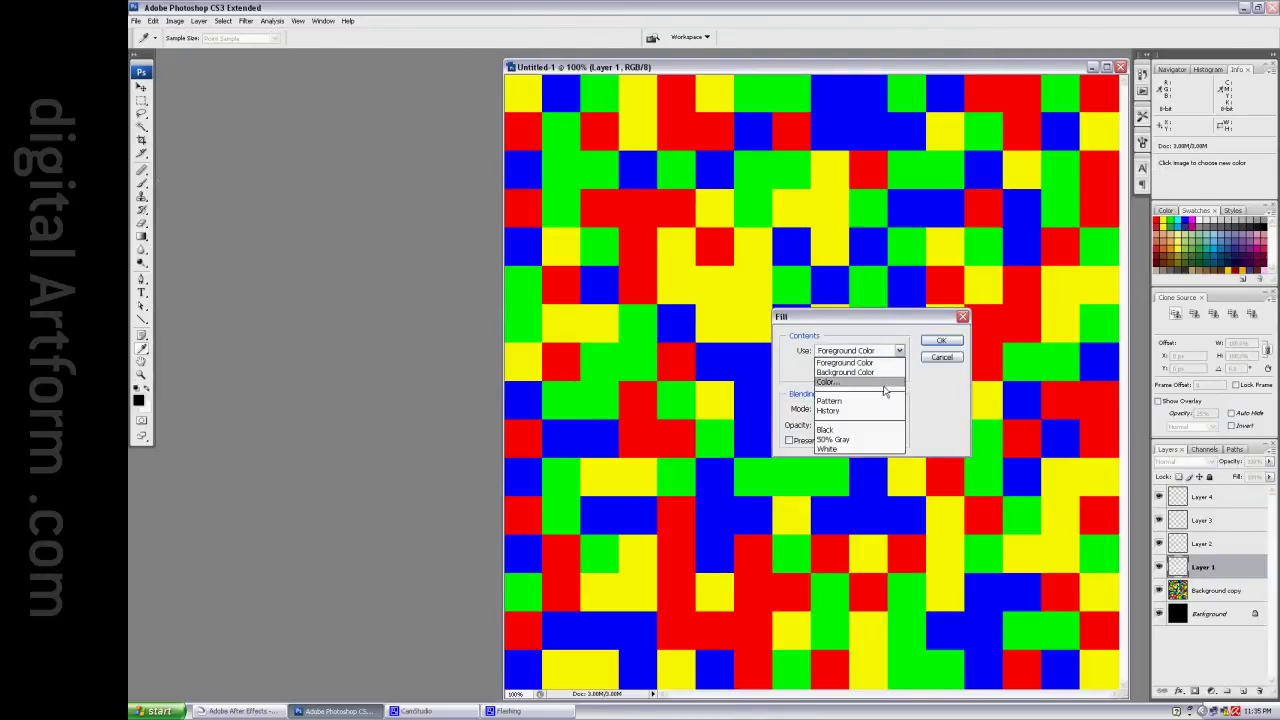
click(883, 401)
click(901, 369)
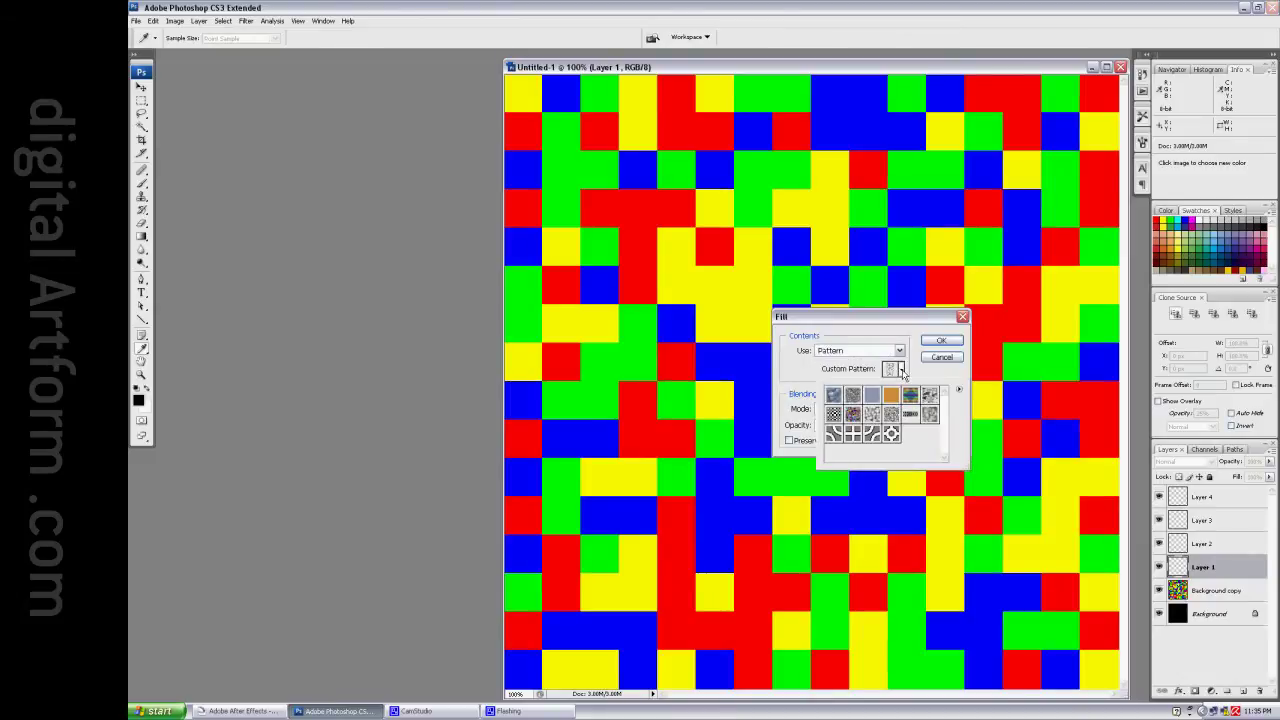
click(833, 433)
click(934, 343)
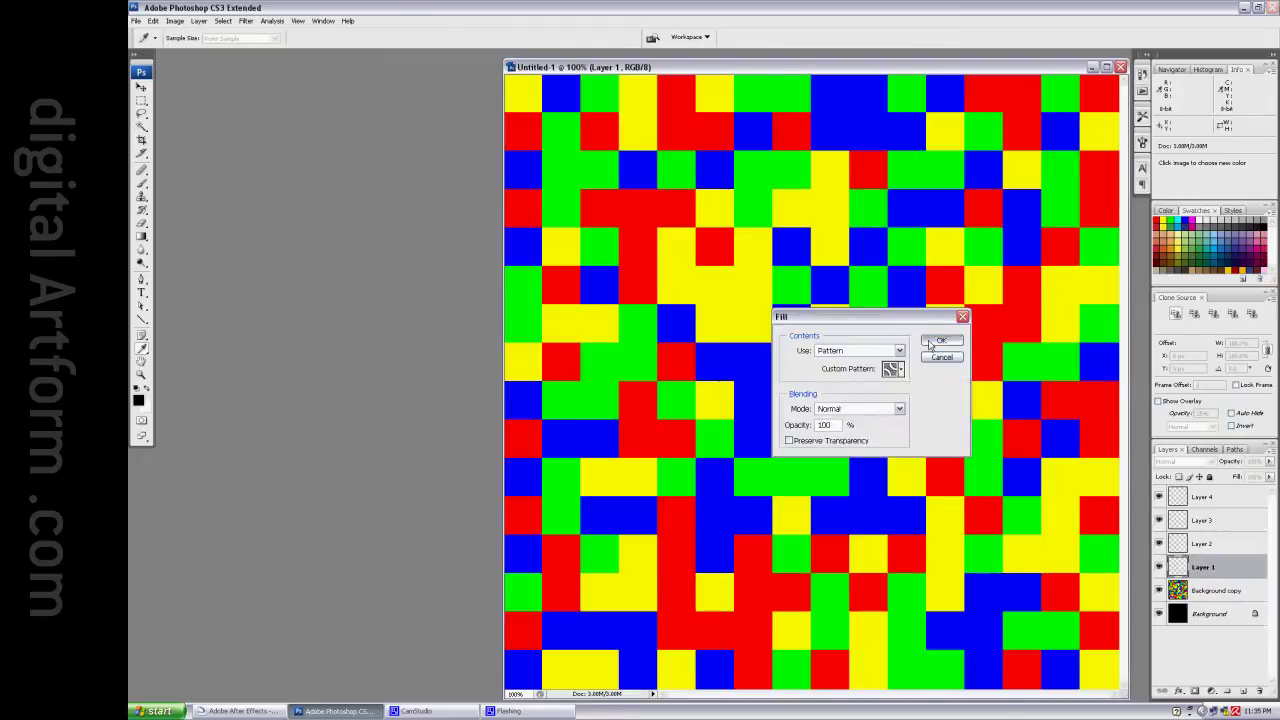
click(939, 341)
key(z)
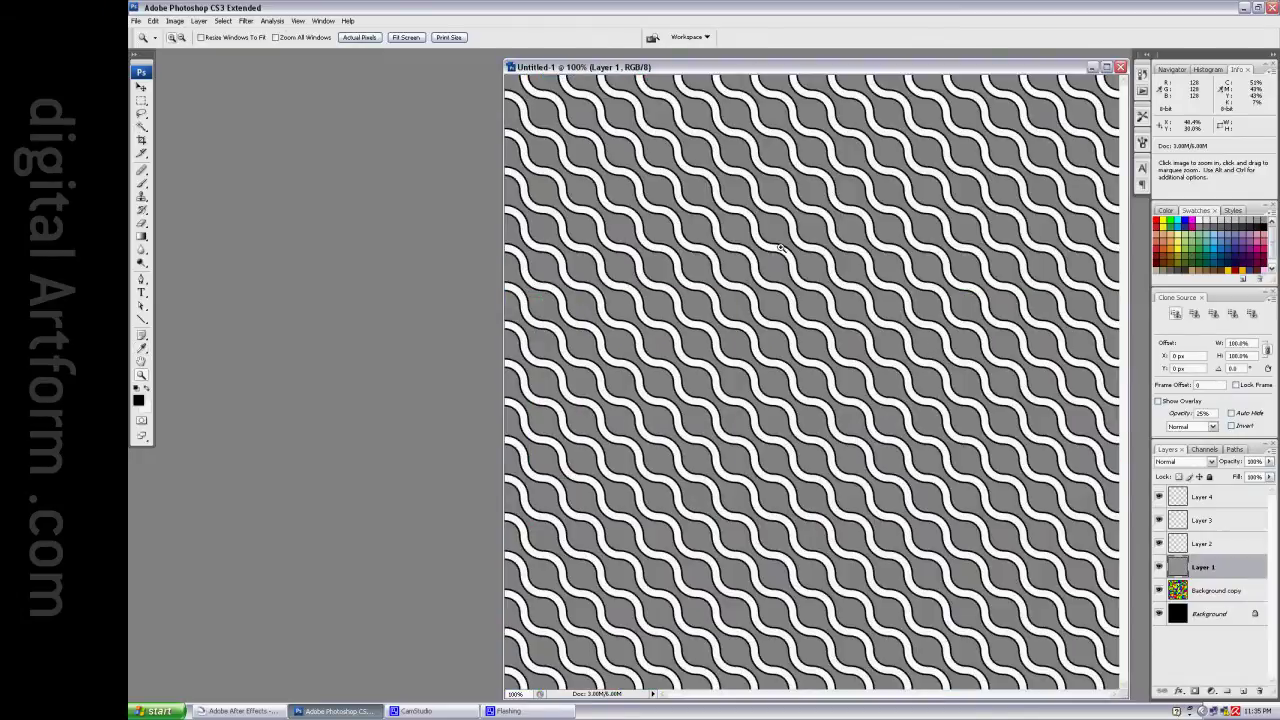
Step: Fill Layer 2 with the square grid pattern using Edit > Fill
click(1226, 548)
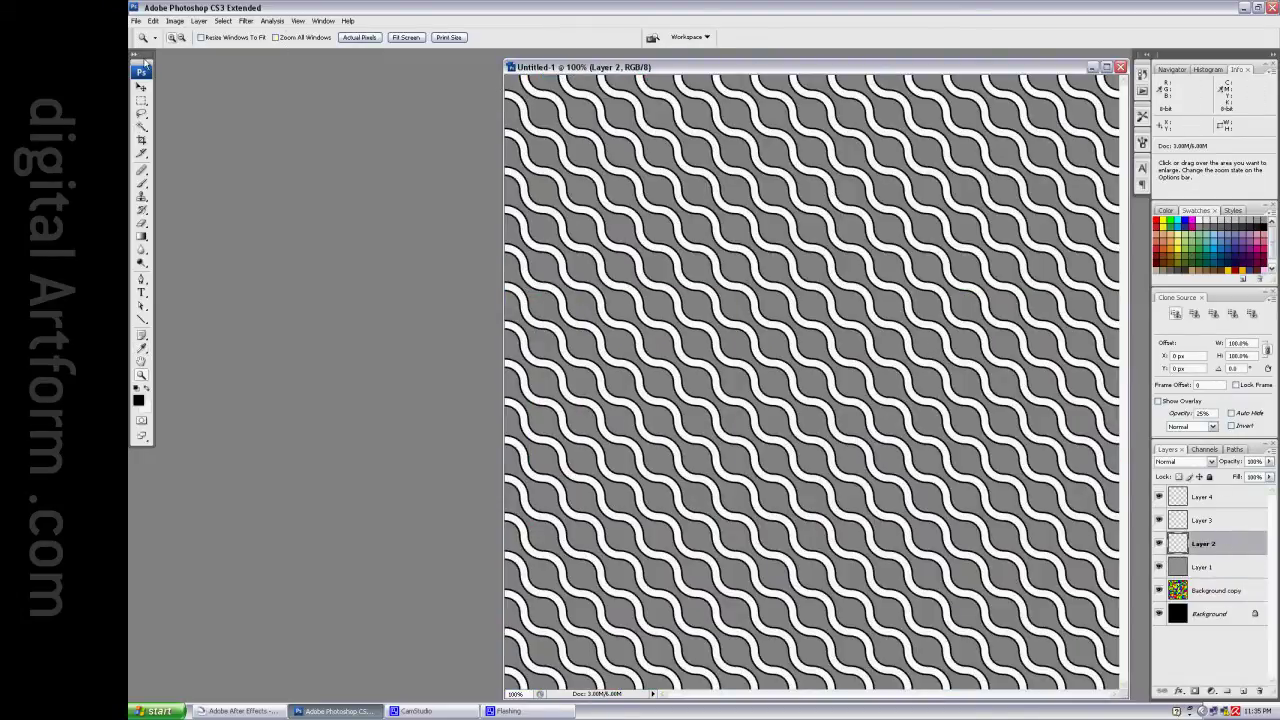
click(153, 20)
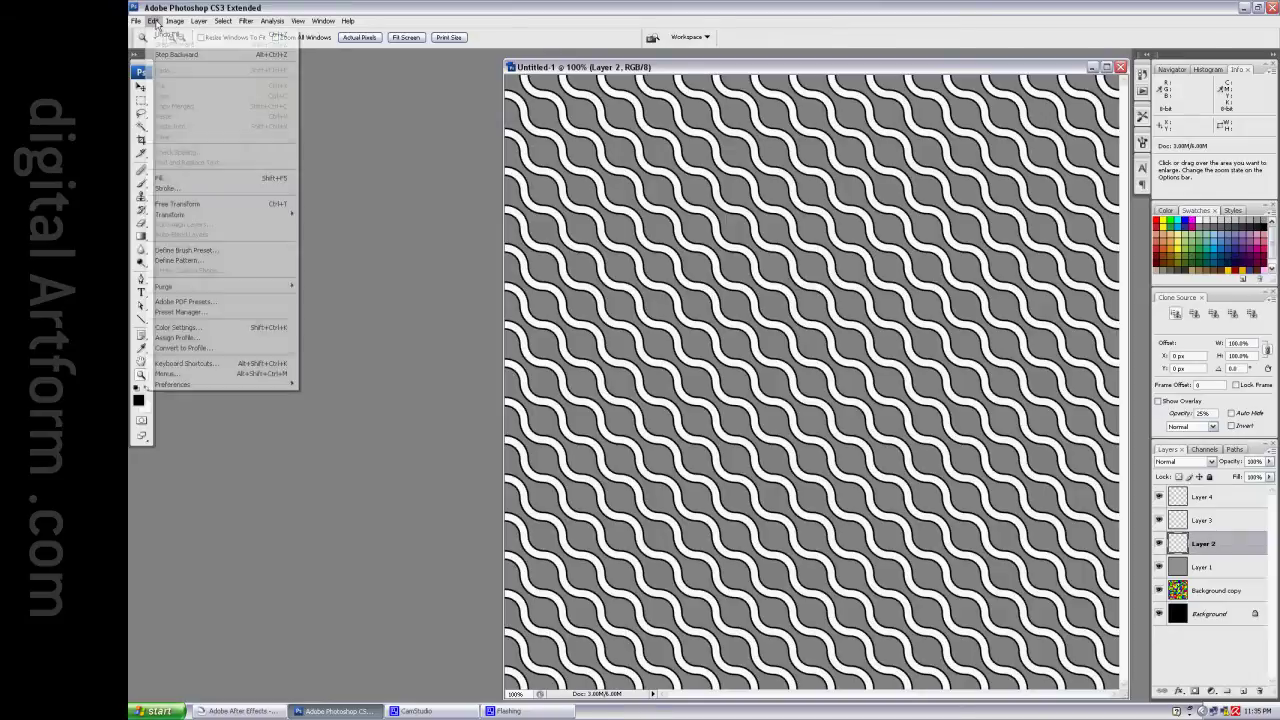
click(177, 181)
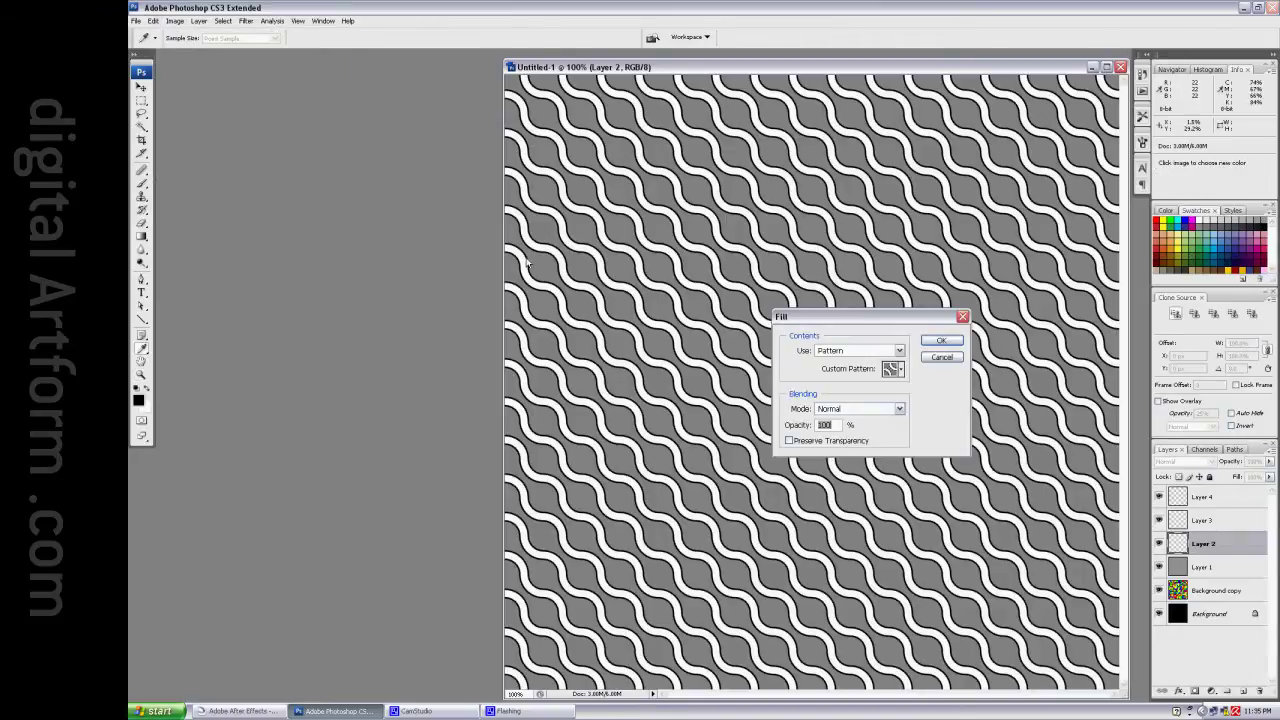
click(899, 350)
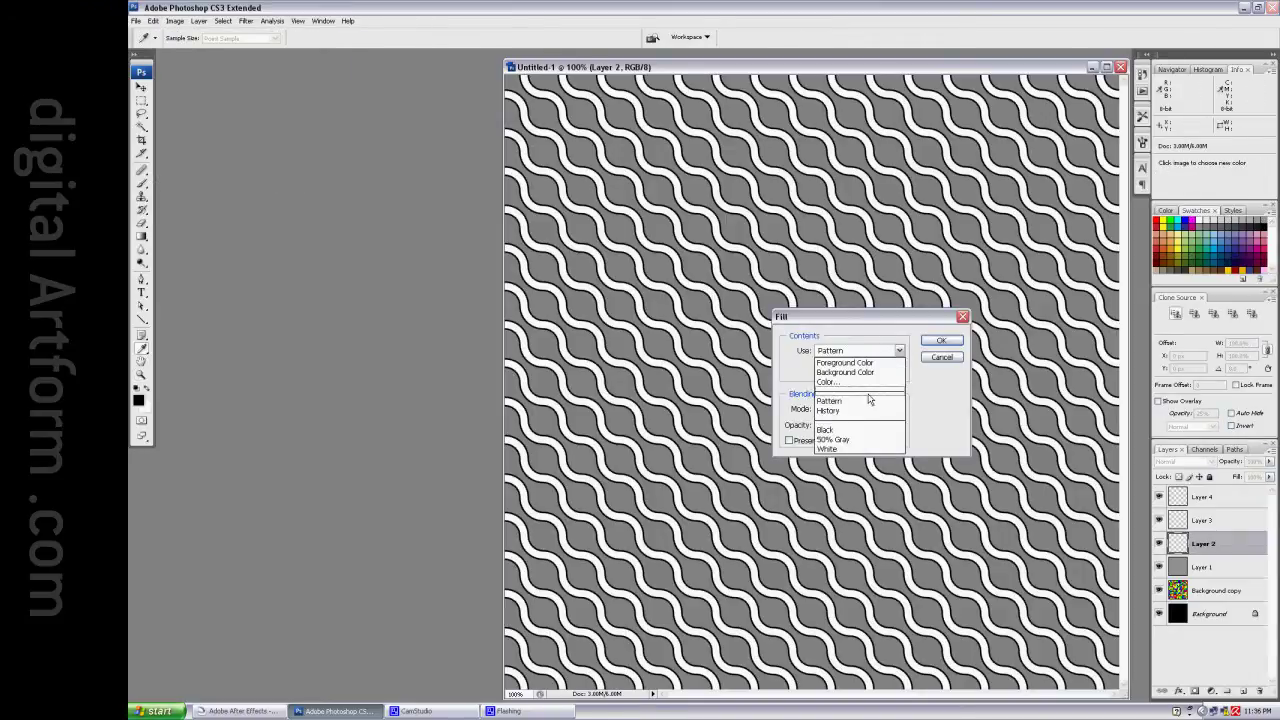
click(889, 394)
click(899, 370)
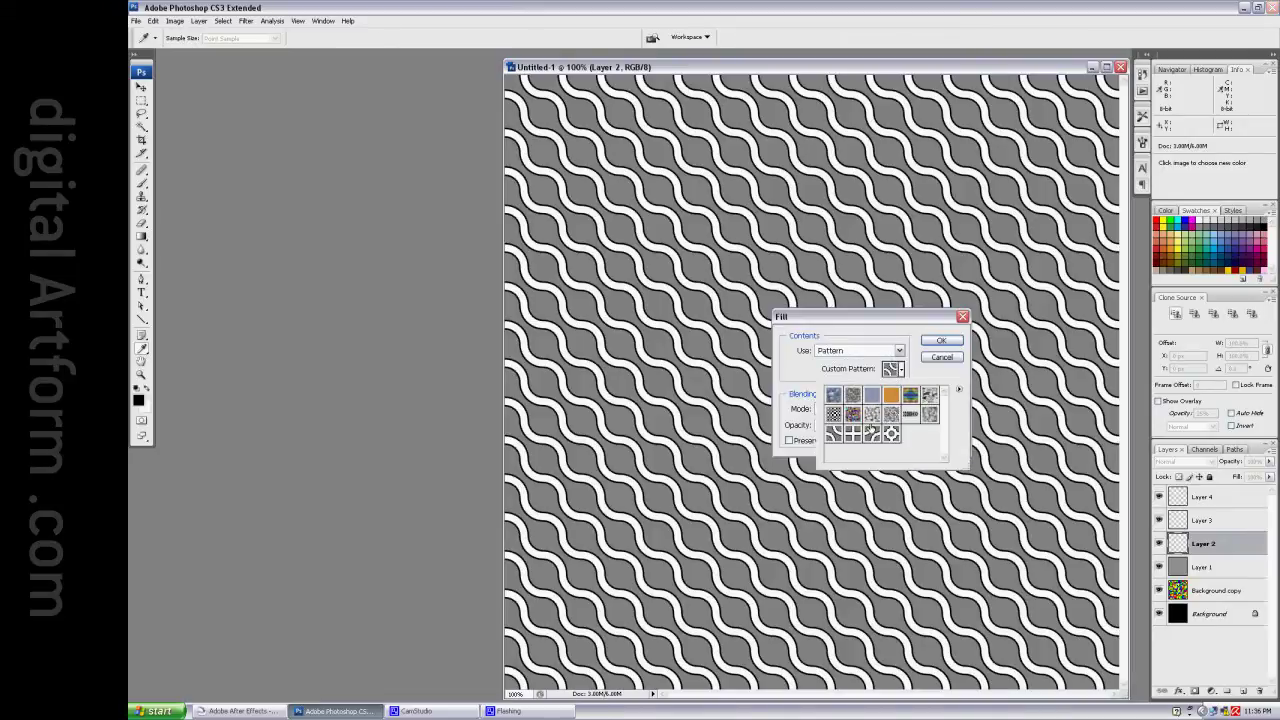
click(852, 433)
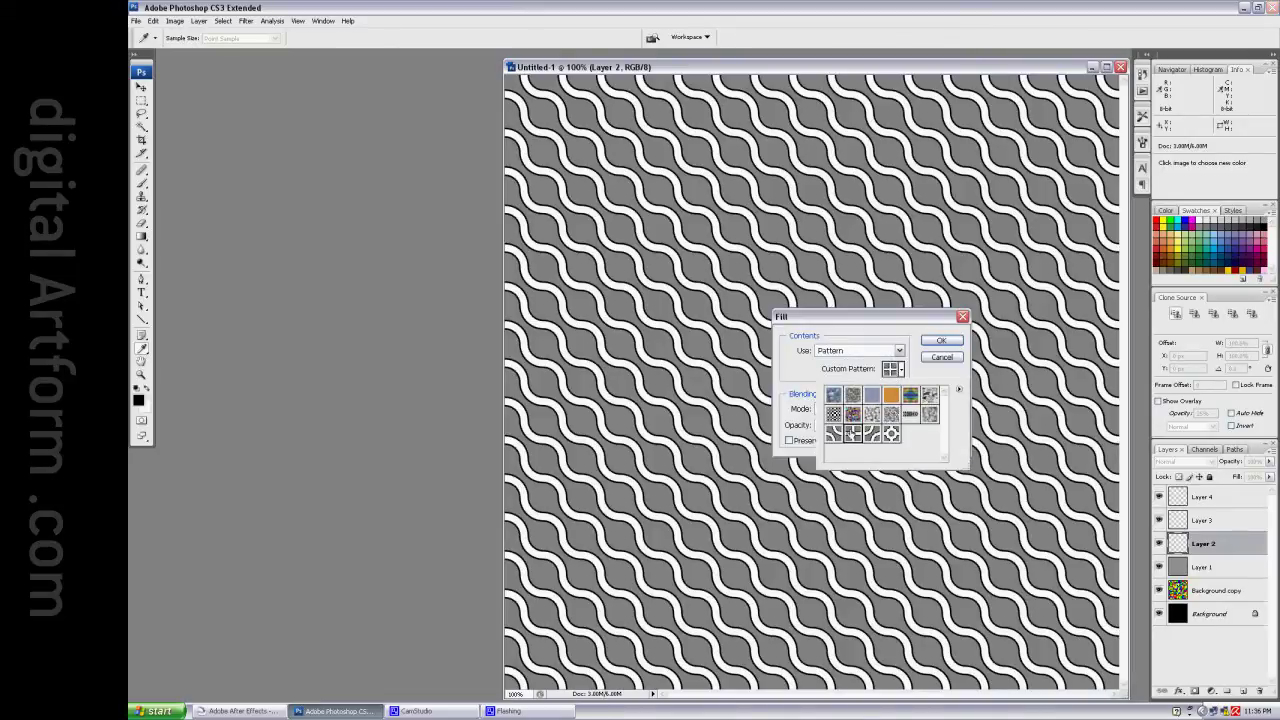
click(938, 341)
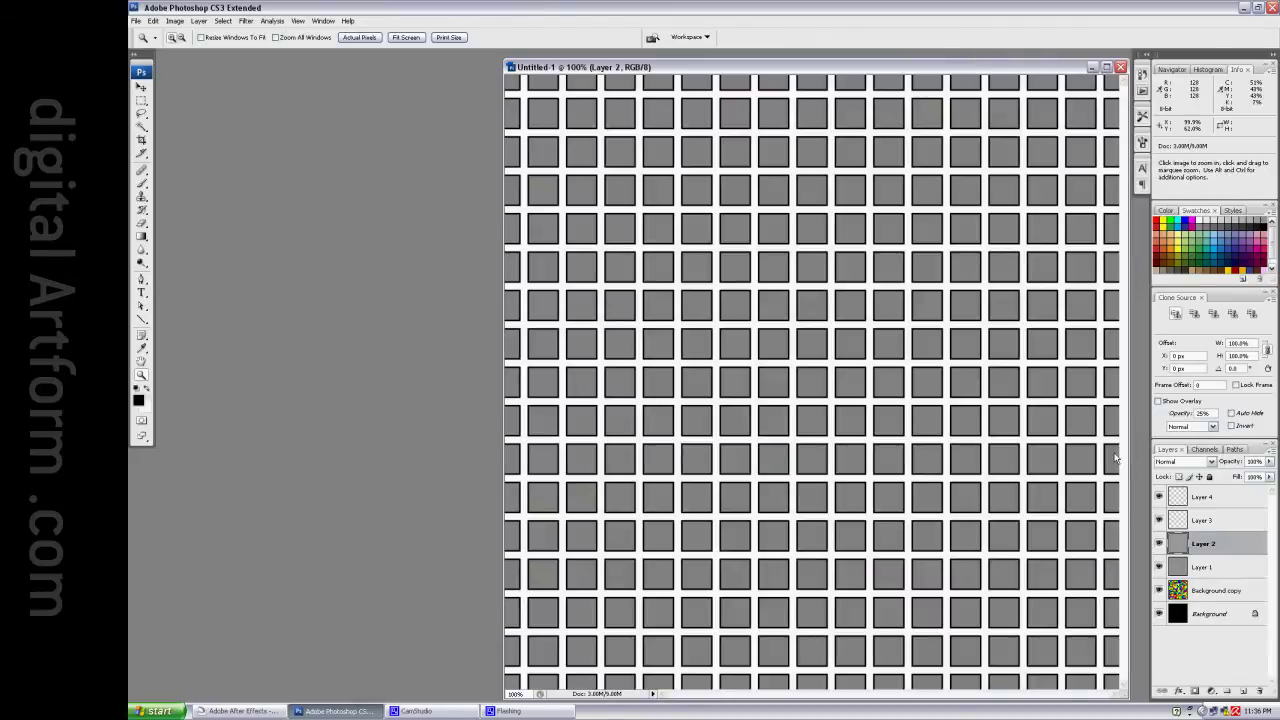
Step: Fill Layer 3 with the diagonal wave pattern
click(1222, 522)
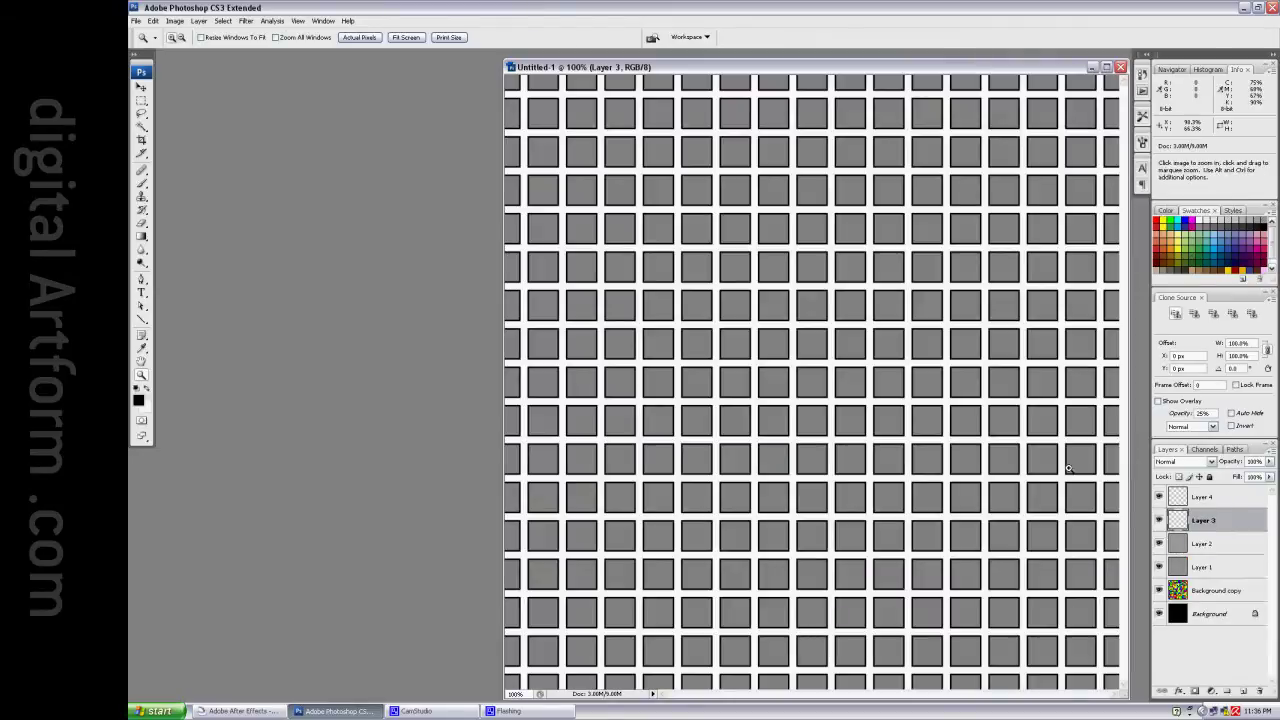
click(156, 21)
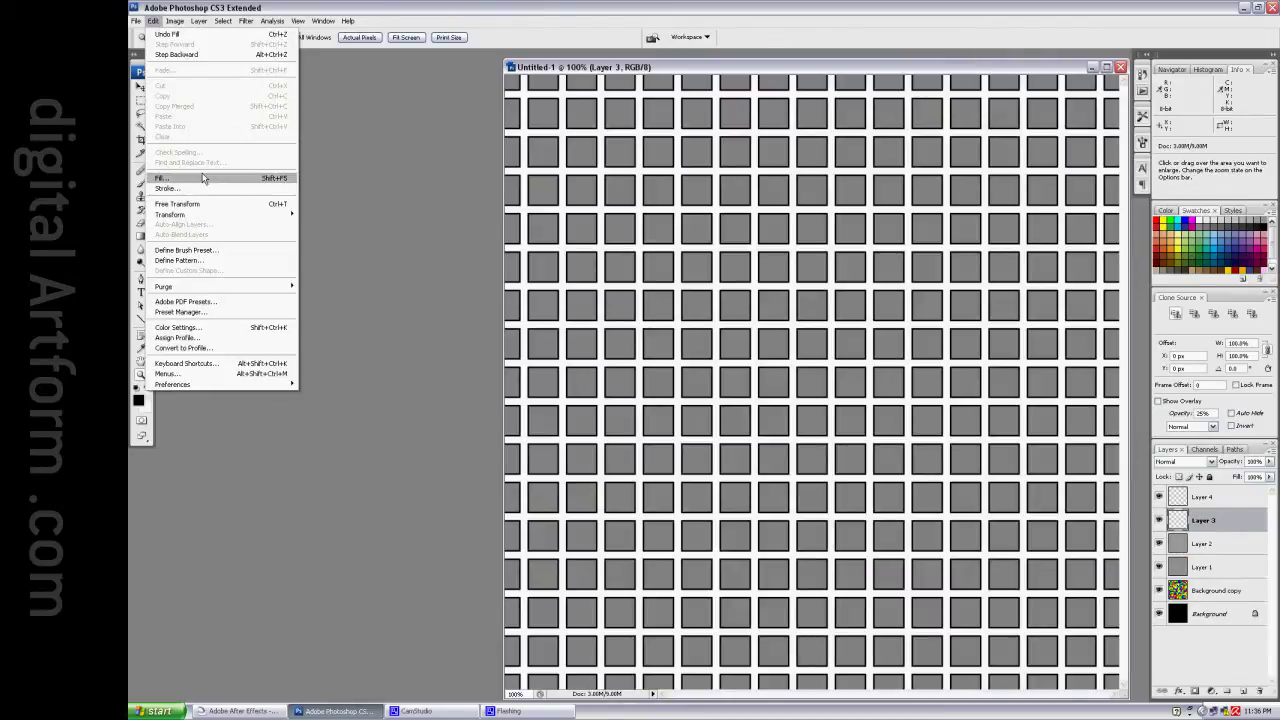
click(175, 178)
click(900, 371)
click(872, 434)
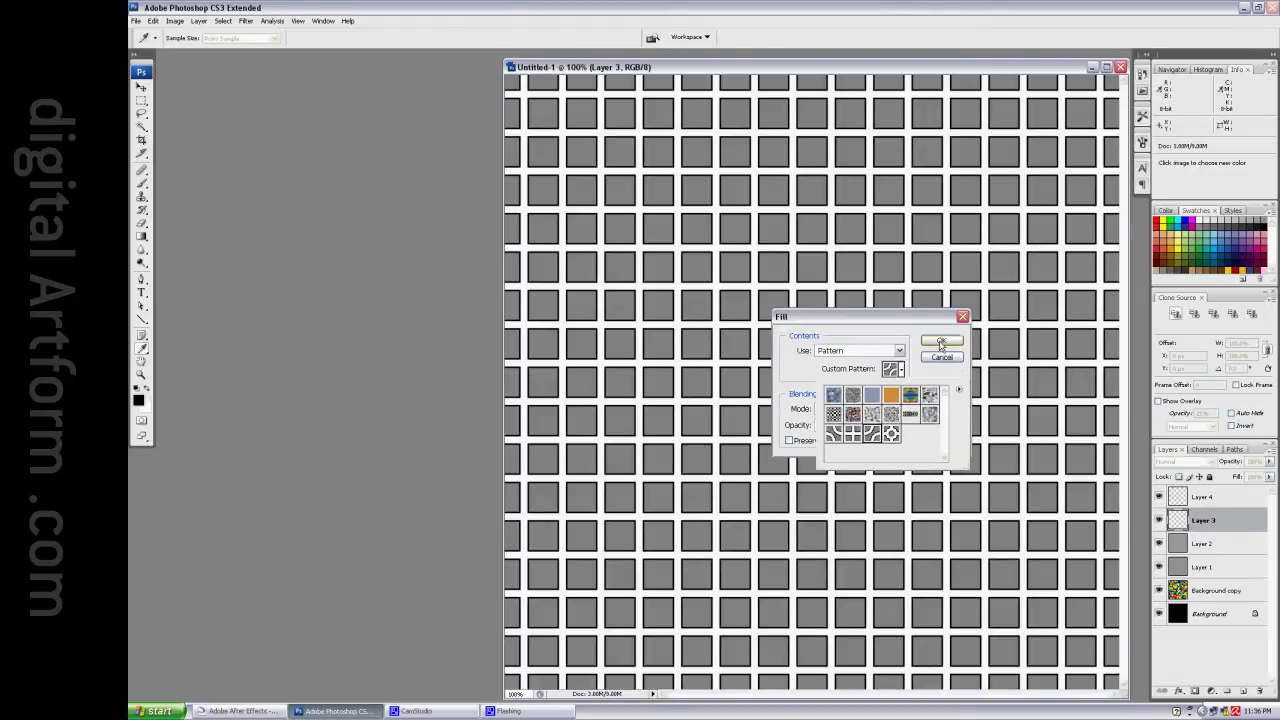
click(940, 341)
key(z)
Step: Fill Layer 4 with the ring lattice pattern
click(1228, 498)
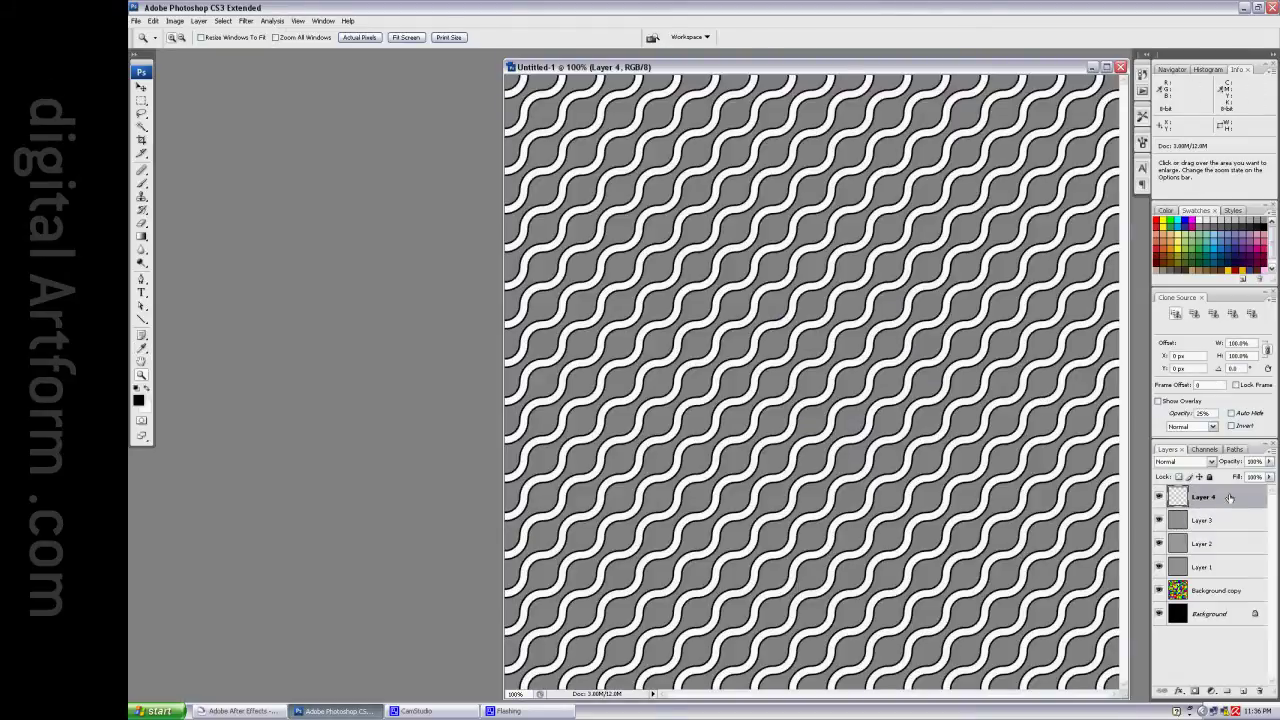
click(153, 21)
click(162, 178)
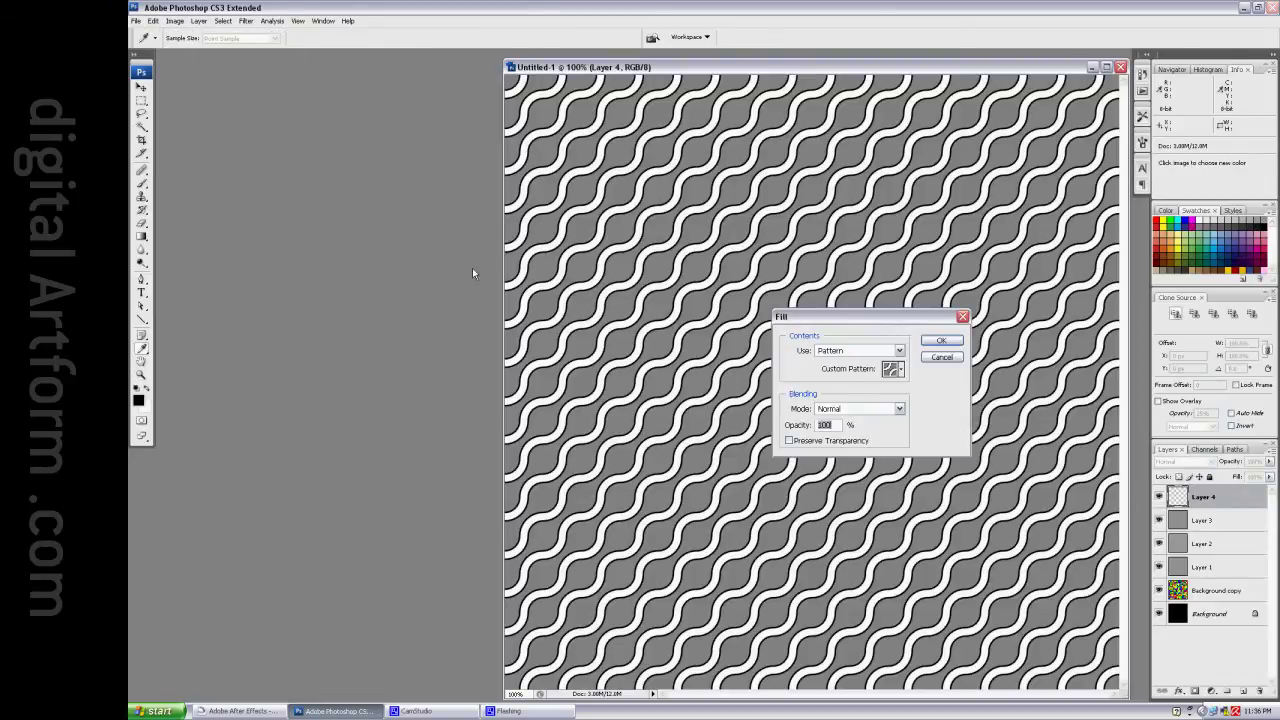
click(899, 370)
click(891, 433)
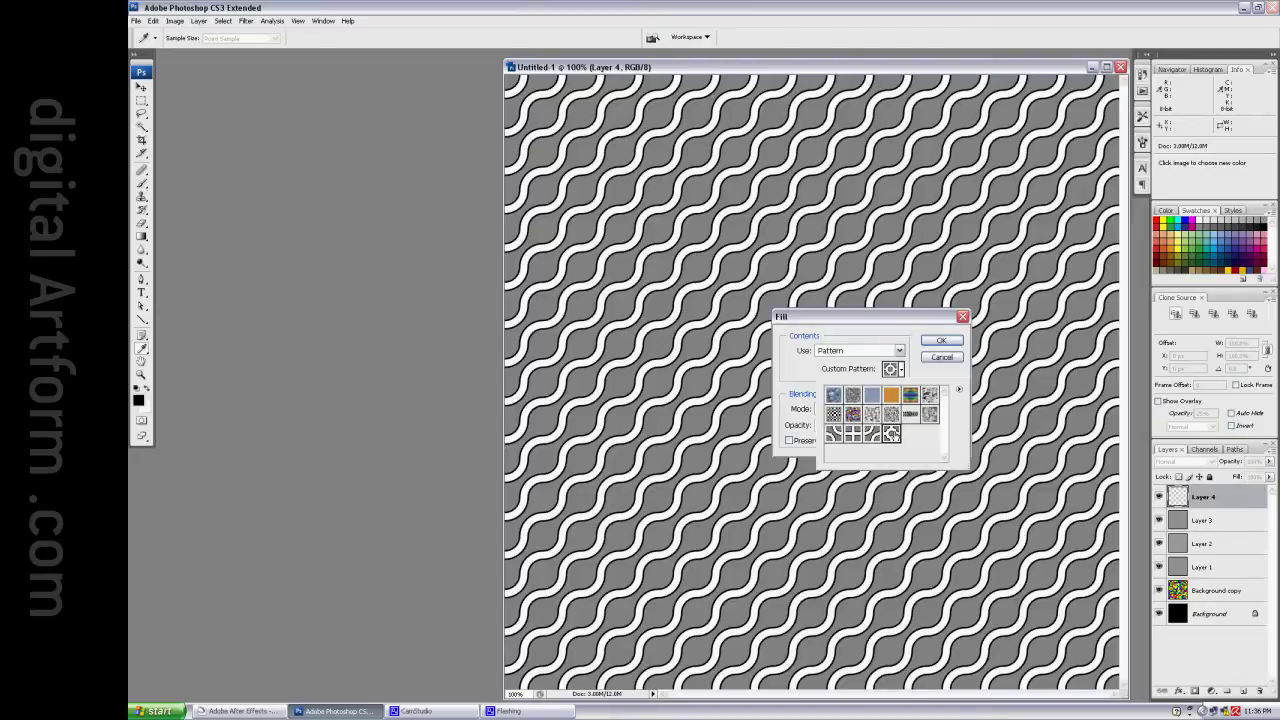
click(942, 346)
click(942, 343)
key(z)
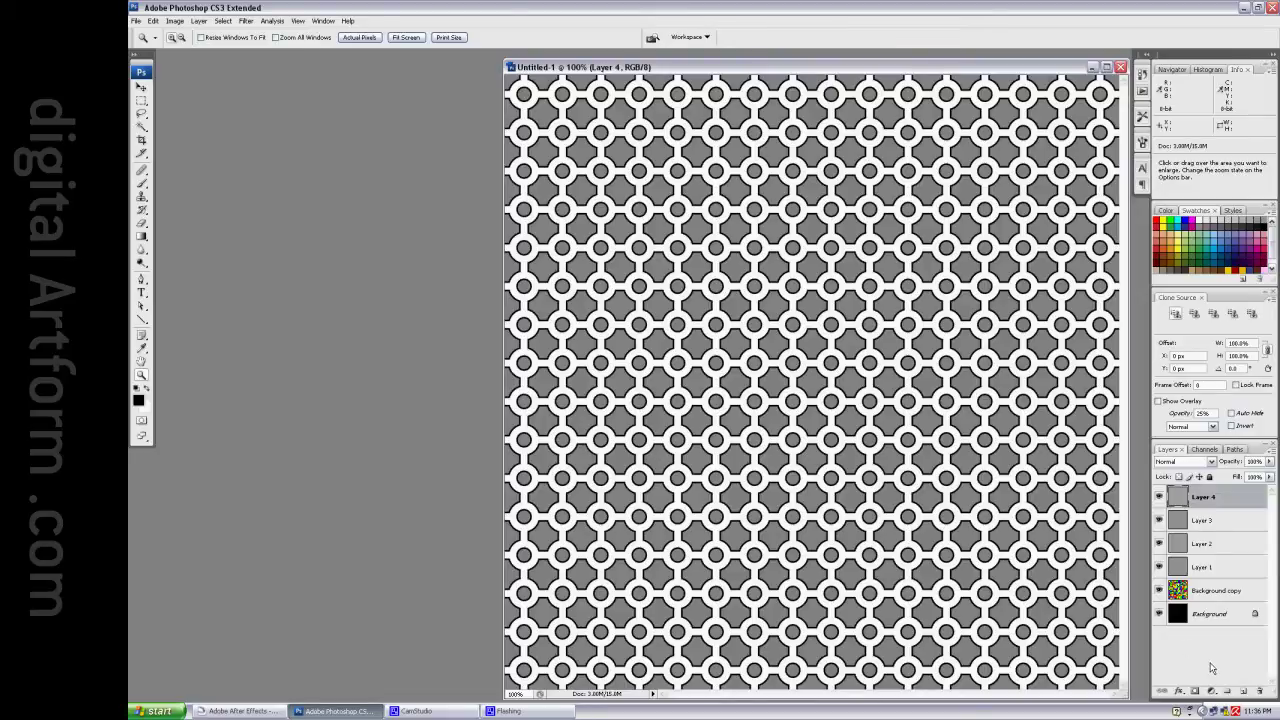
click(1220, 592)
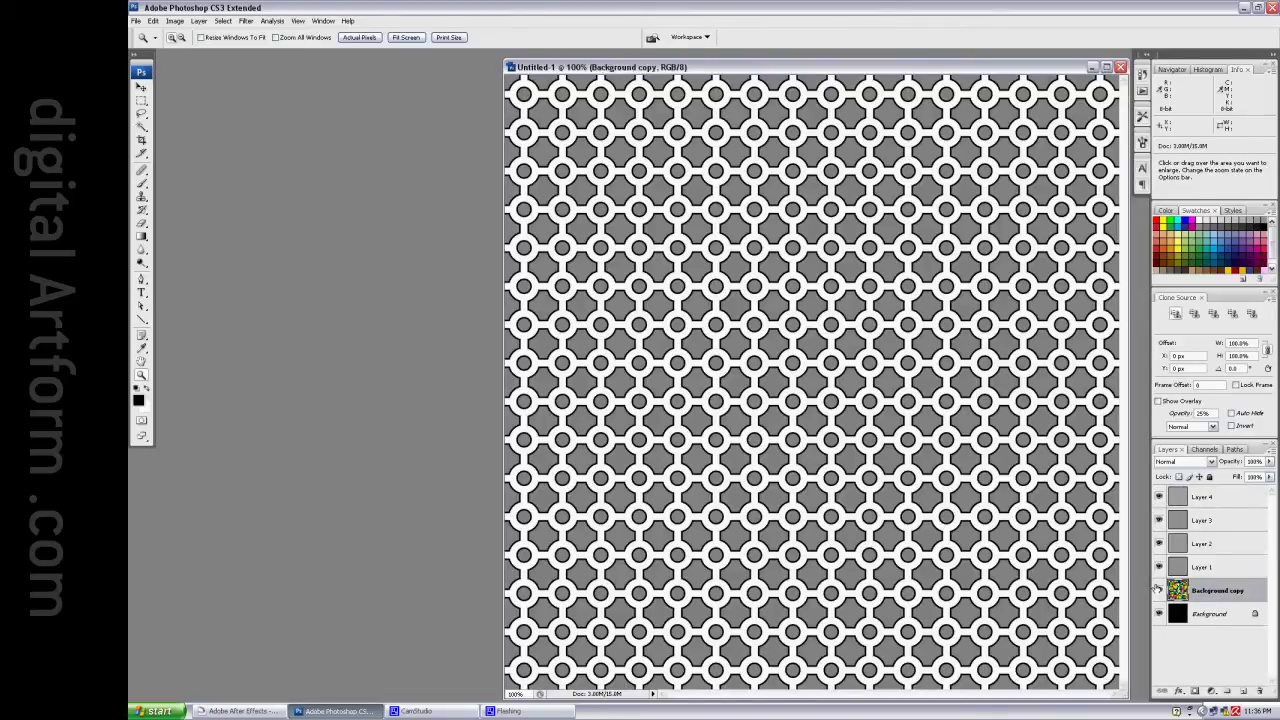
Step: Move Background copy to the top, then Magic Wand its red tiles at Tolerance 0, non-contiguous
drag(1221, 594, 1220, 492)
click(1212, 655)
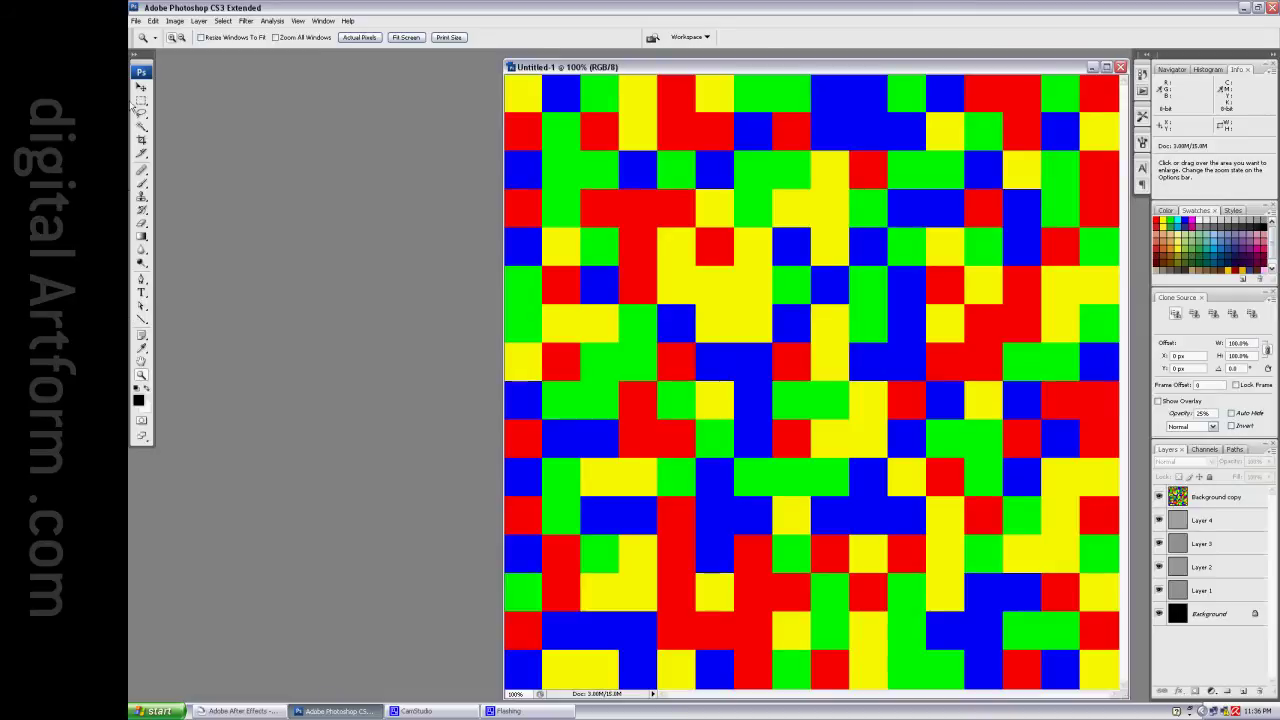
click(141, 127)
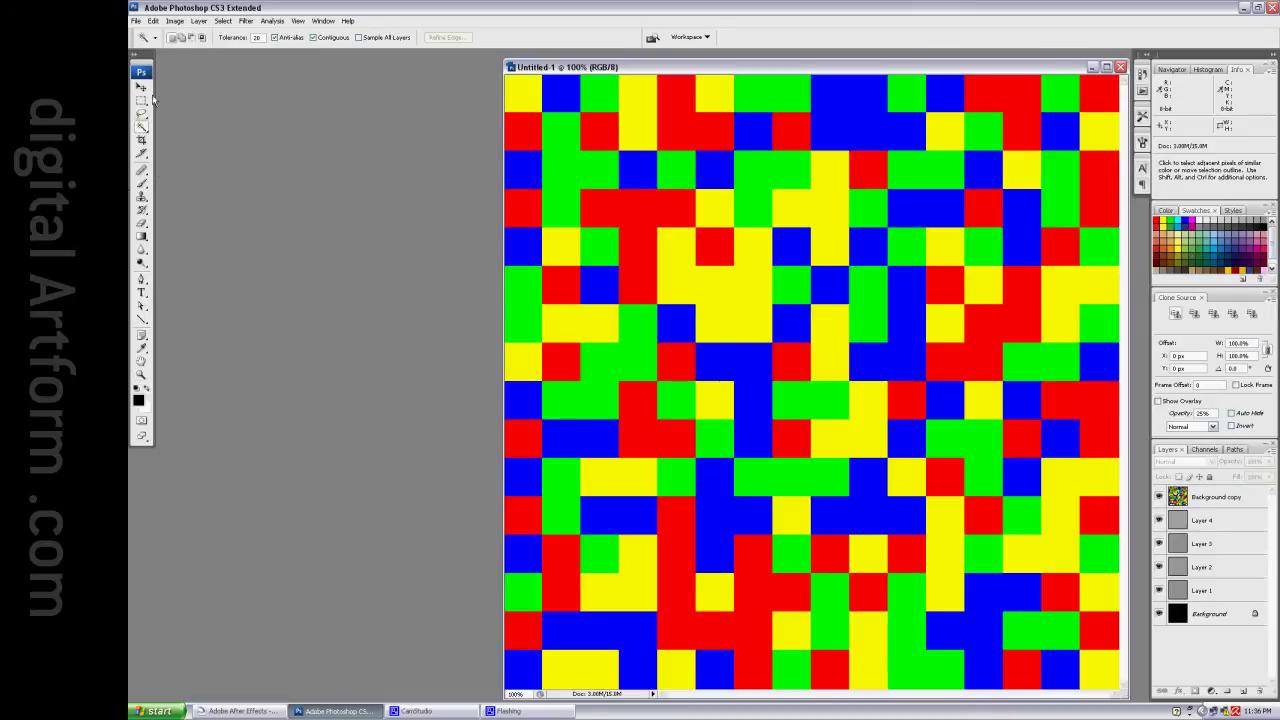
double_click(259, 37)
text(0)
click(313, 38)
click(1211, 496)
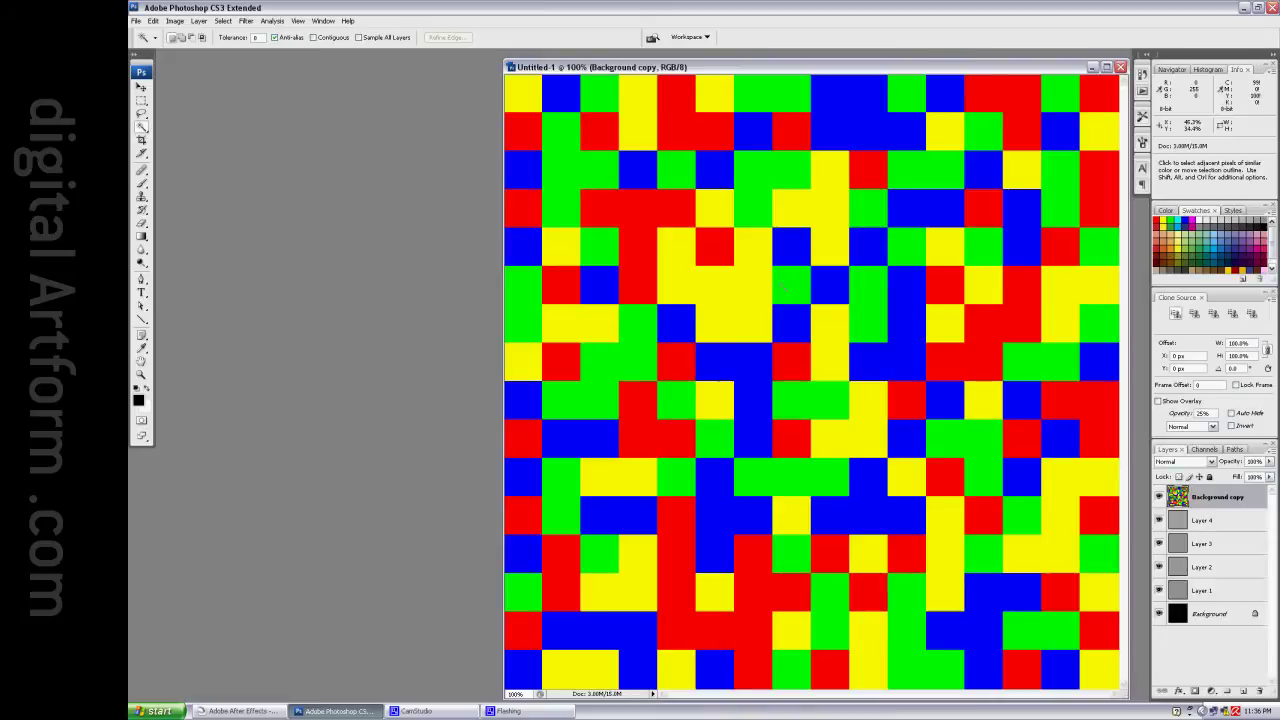
click(526, 134)
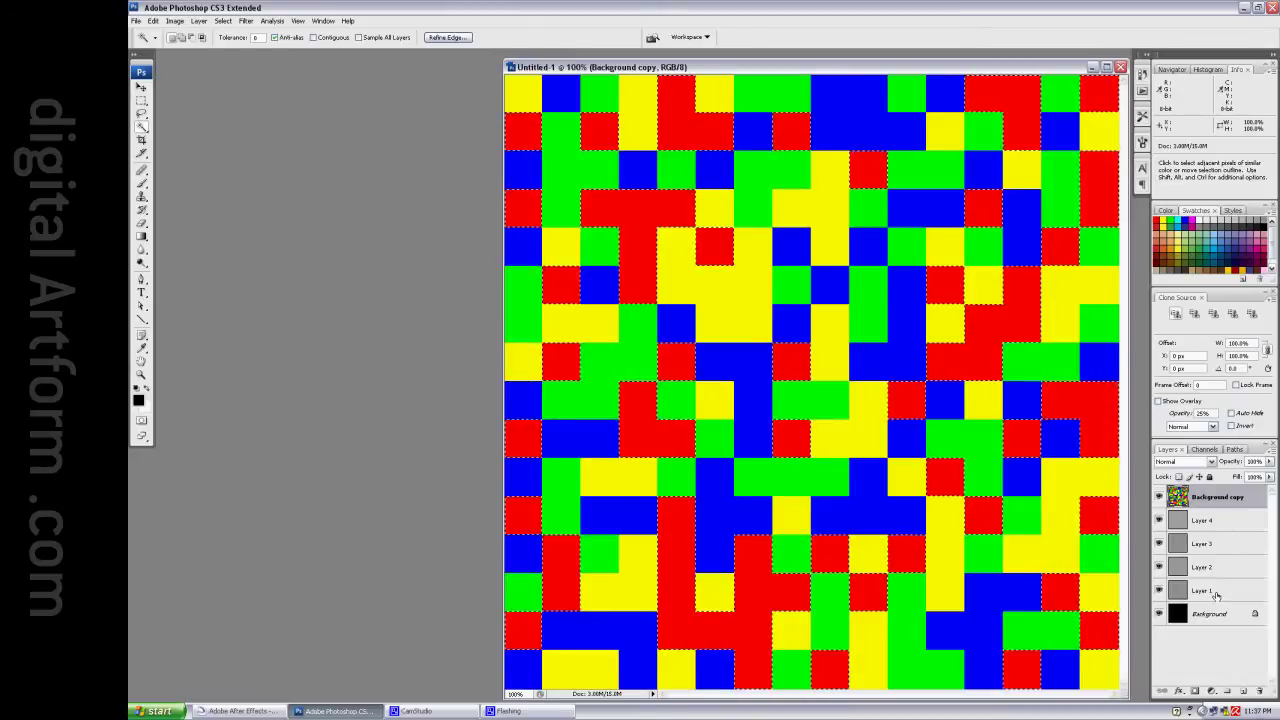
Step: Mask Layer 4 to the red tiles, then select the green tiles and mask Layer 3
click(1212, 520)
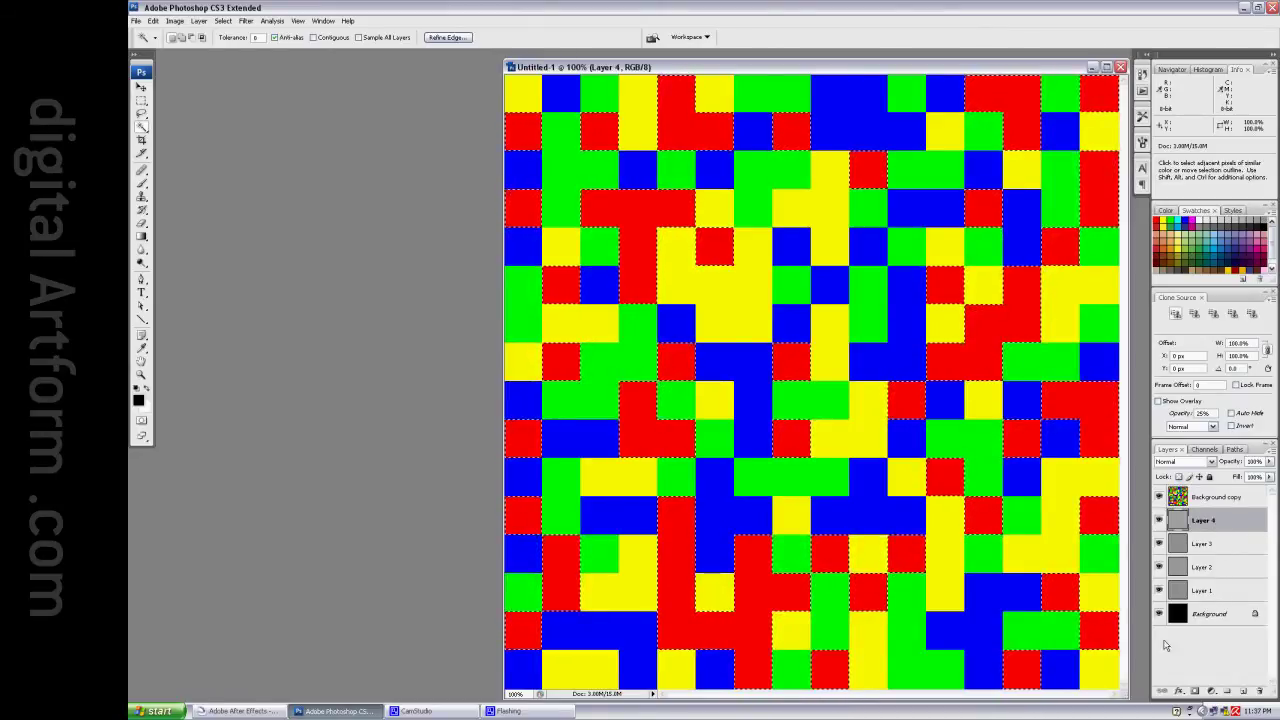
click(1195, 692)
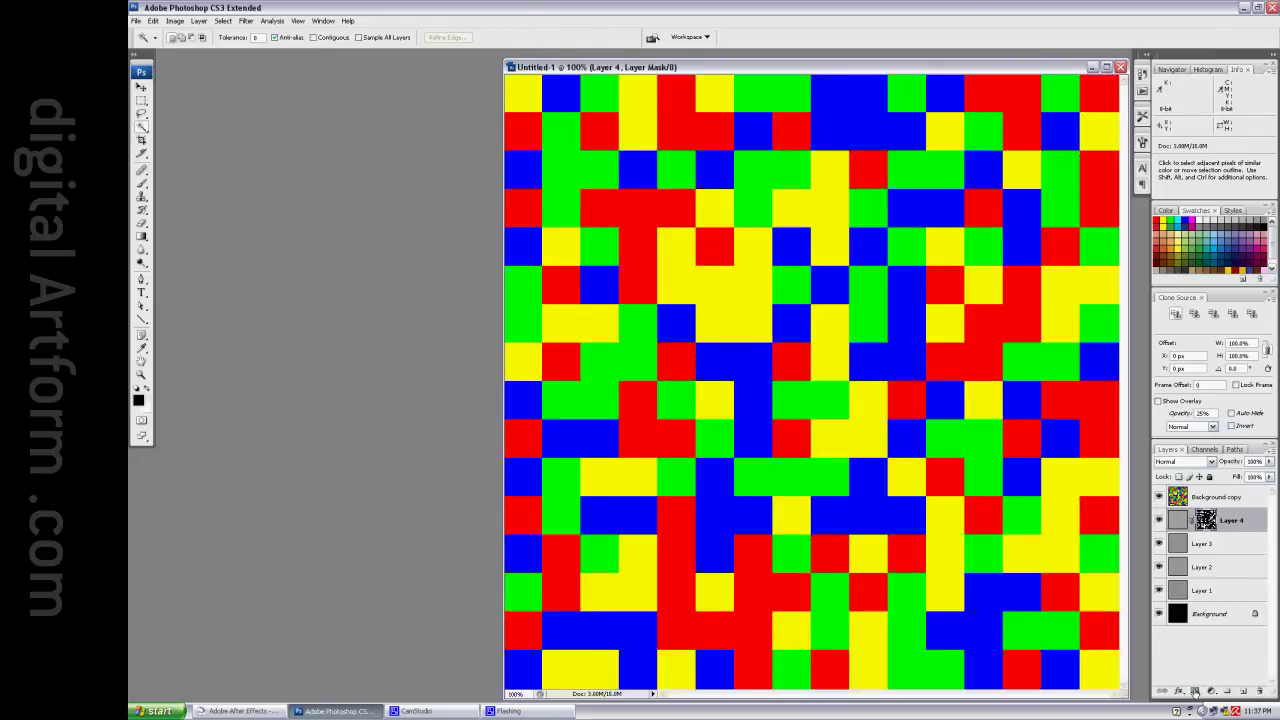
click(1228, 544)
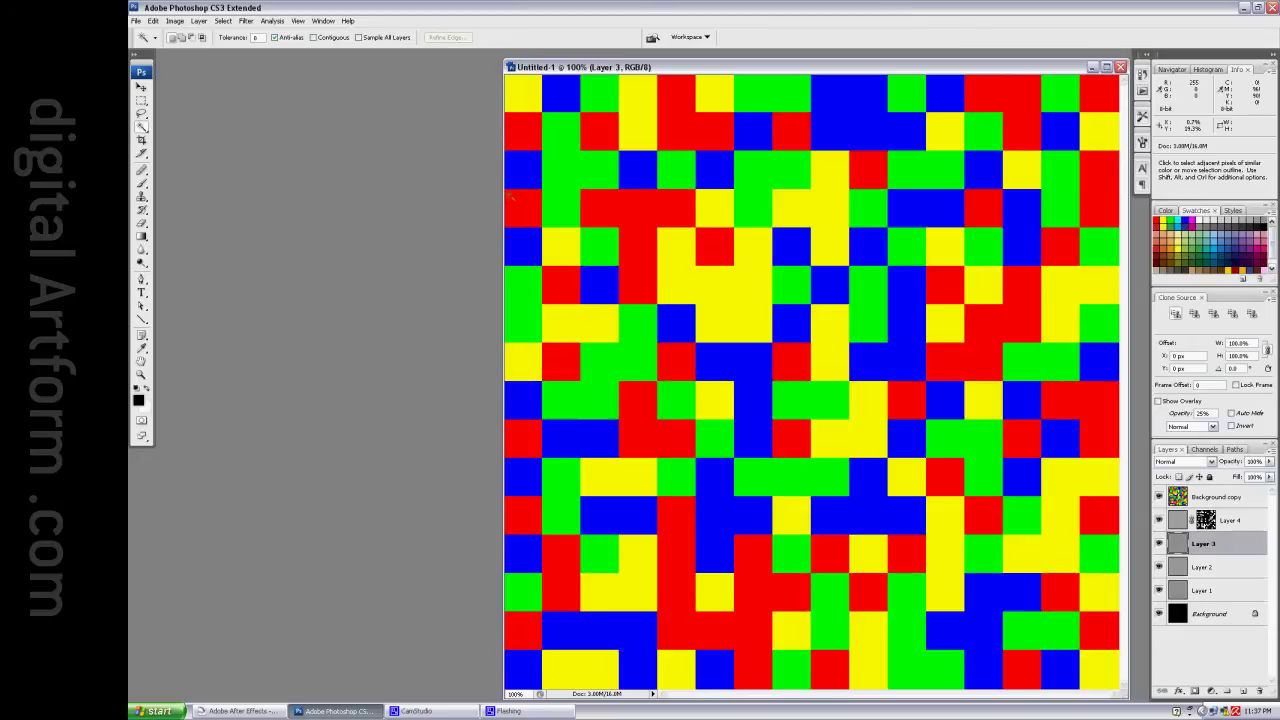
click(574, 158)
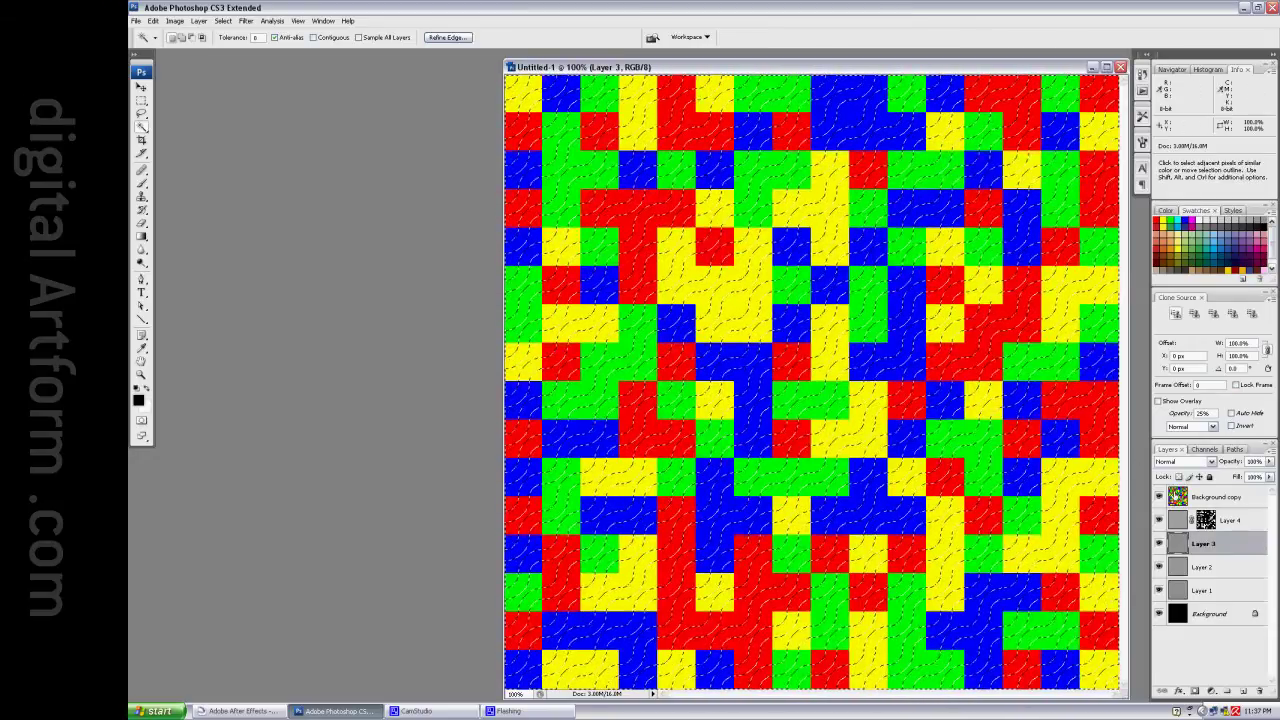
key(alt+period)
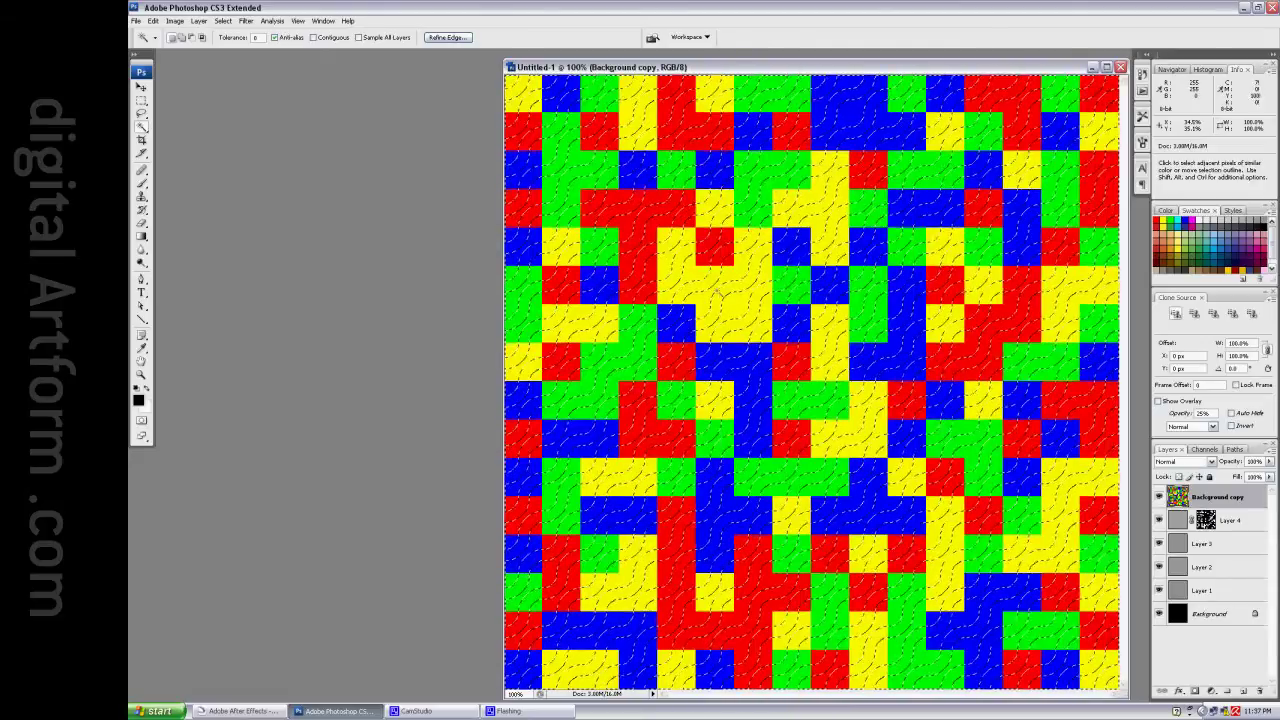
click(569, 170)
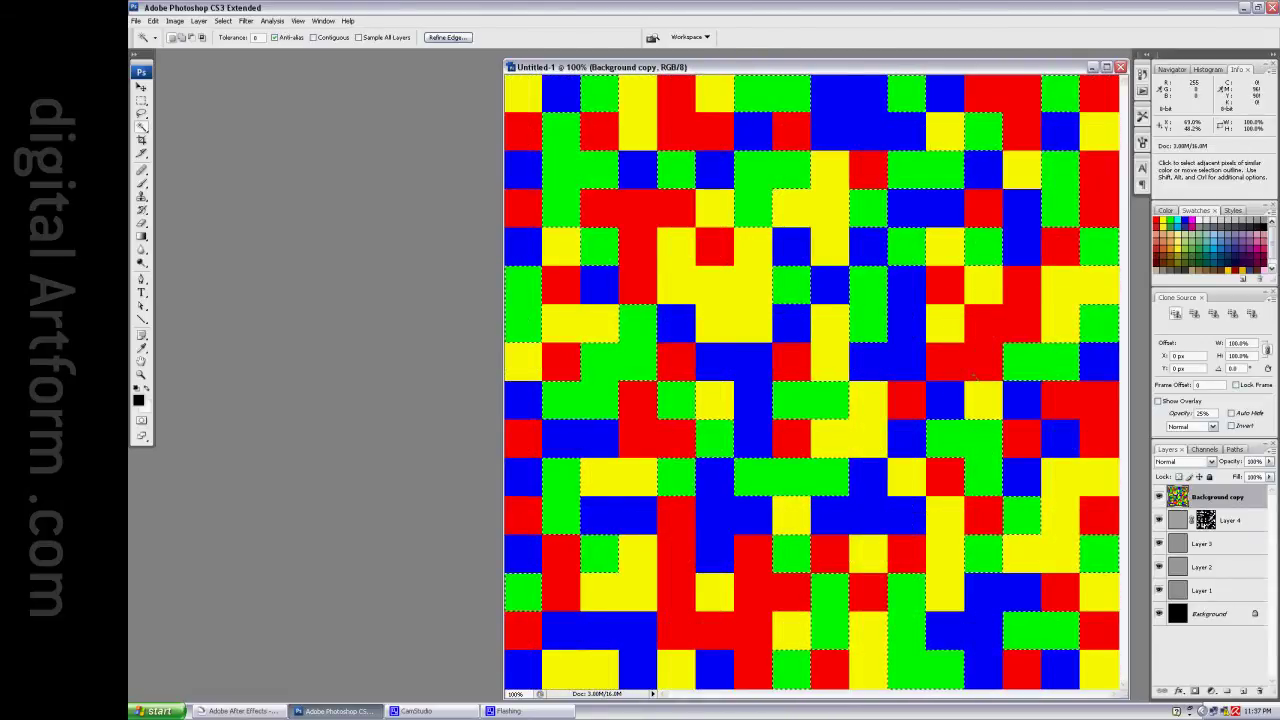
click(1205, 543)
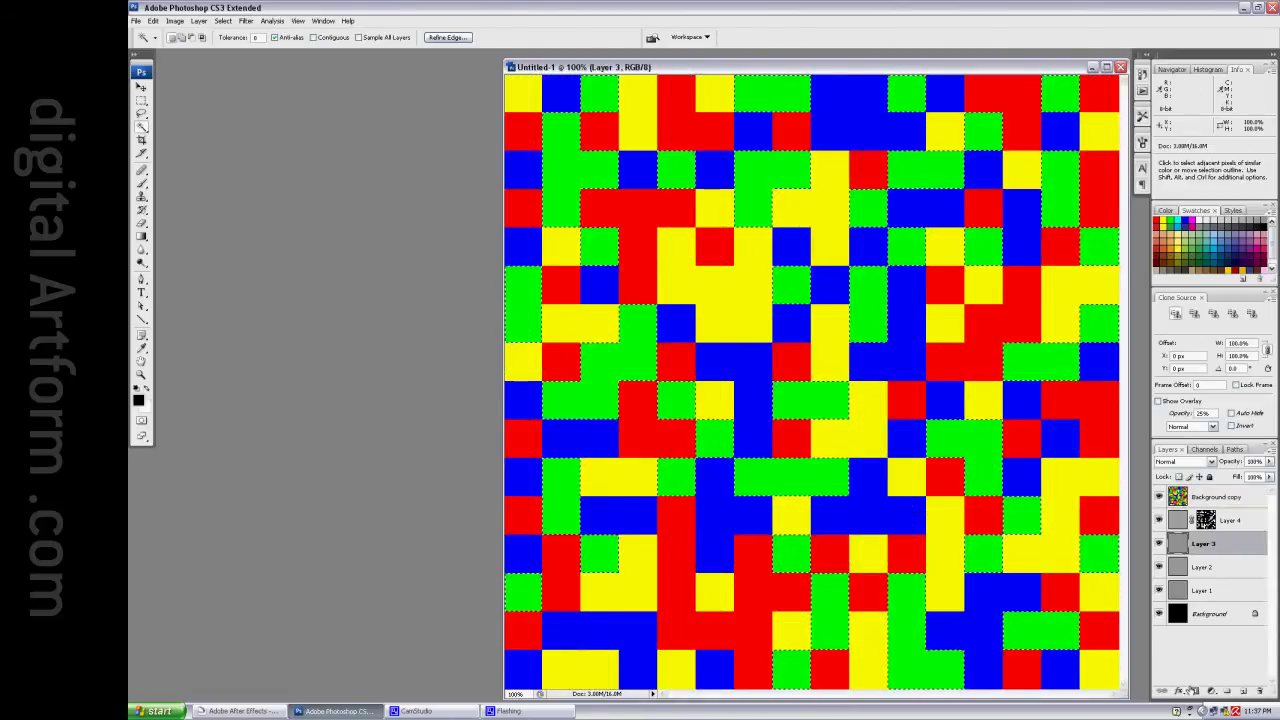
click(1211, 691)
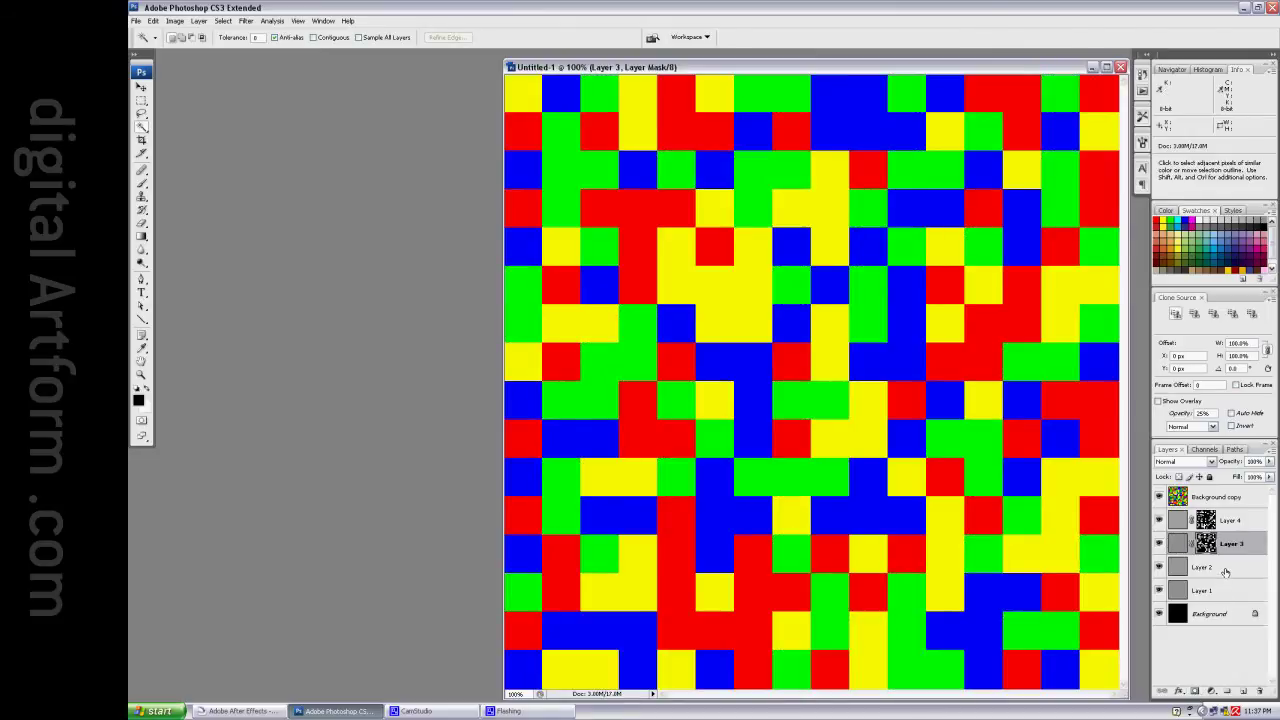
Step: Mask Layer 2 to a third colour's tiles and hide the colour mosaic
click(1225, 572)
click(1215, 499)
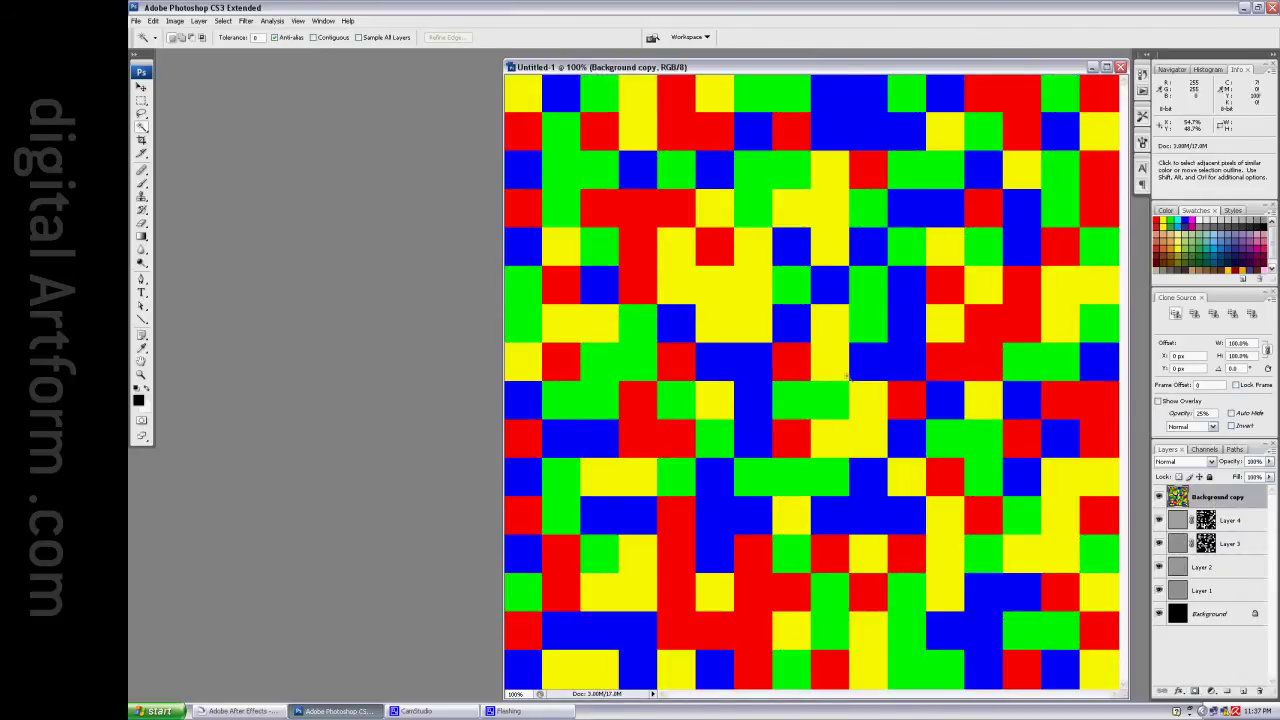
click(674, 323)
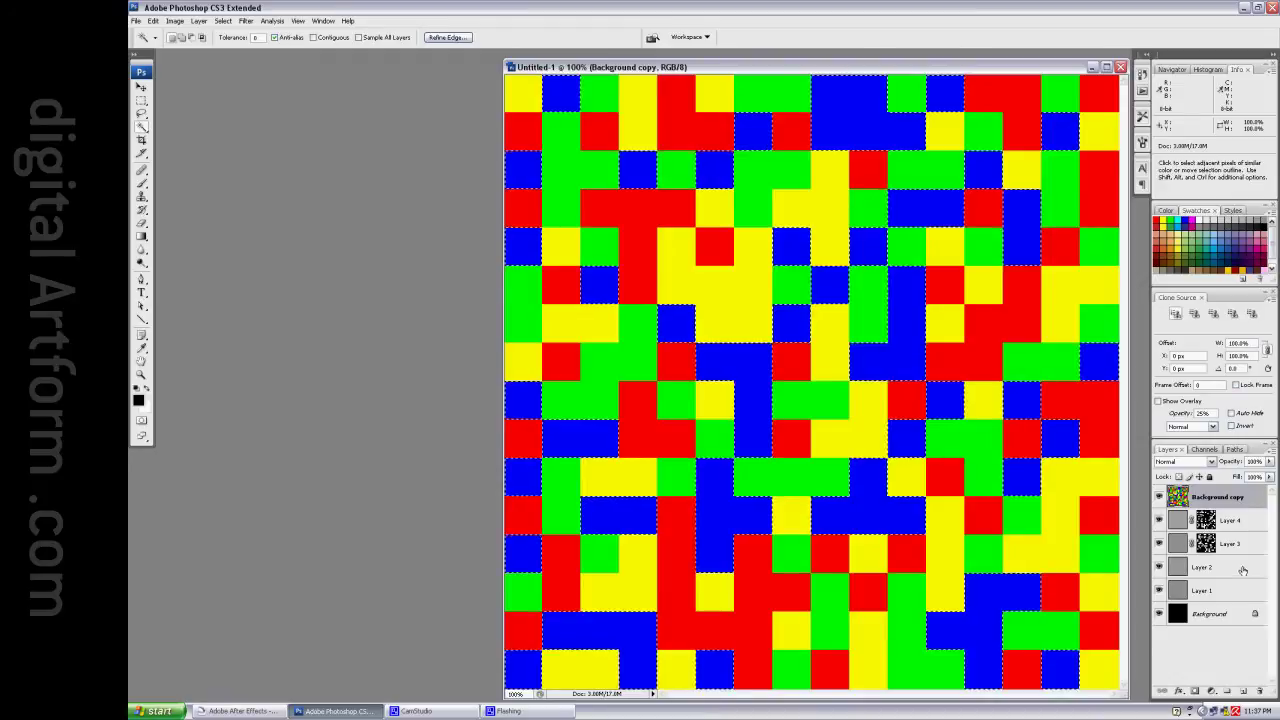
click(1174, 564)
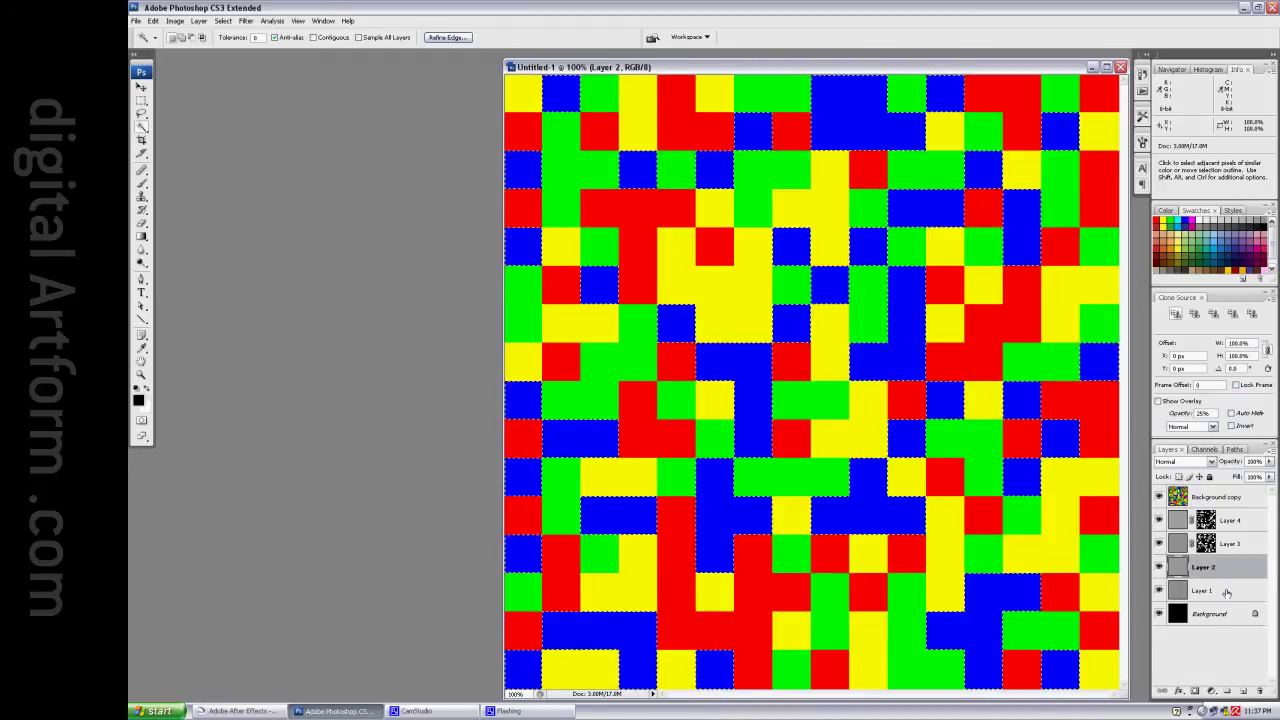
click(1194, 692)
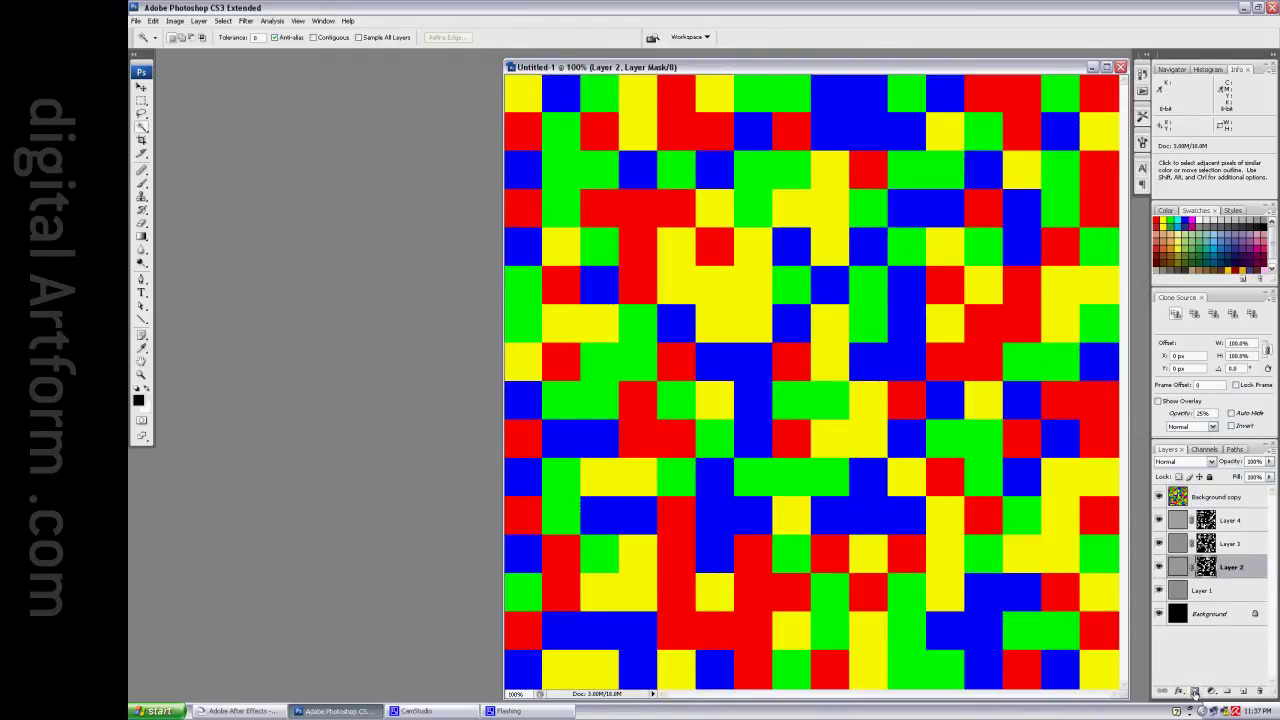
click(1228, 596)
click(1214, 664)
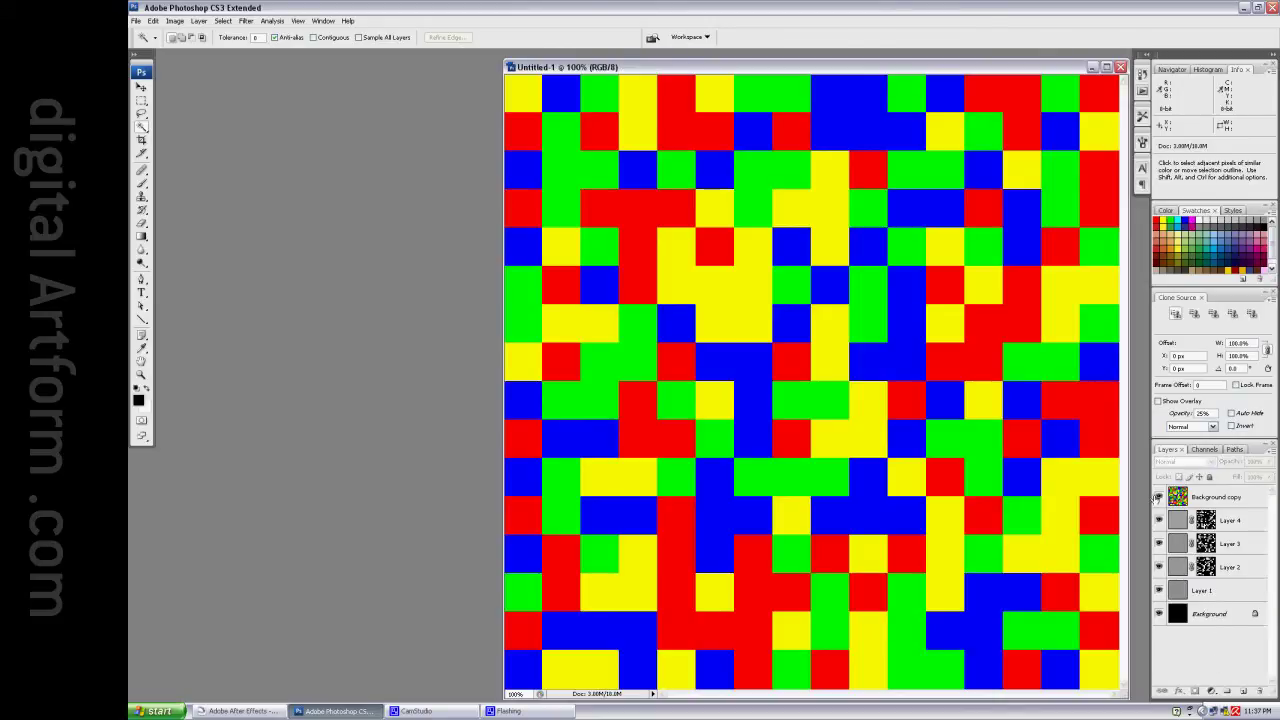
click(1158, 497)
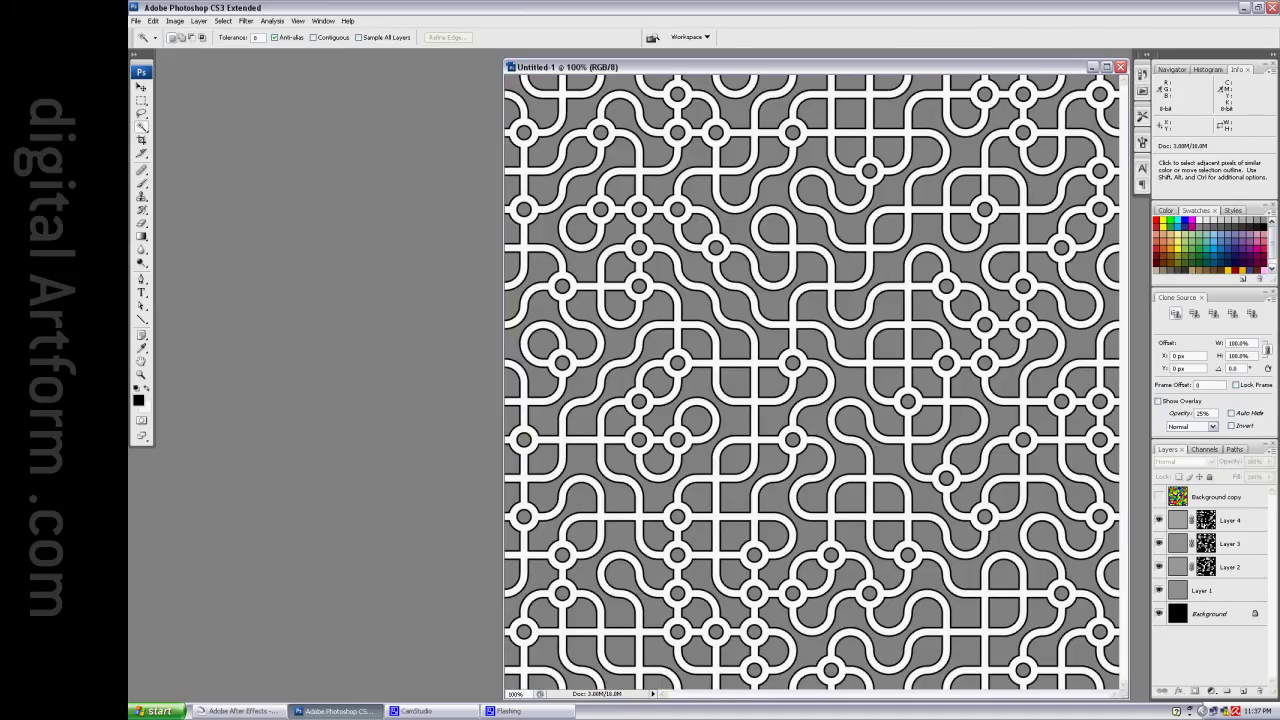
Step: Hide Layers 4, 3, 2 and 1 in turn to compare the pattern
click(1159, 520)
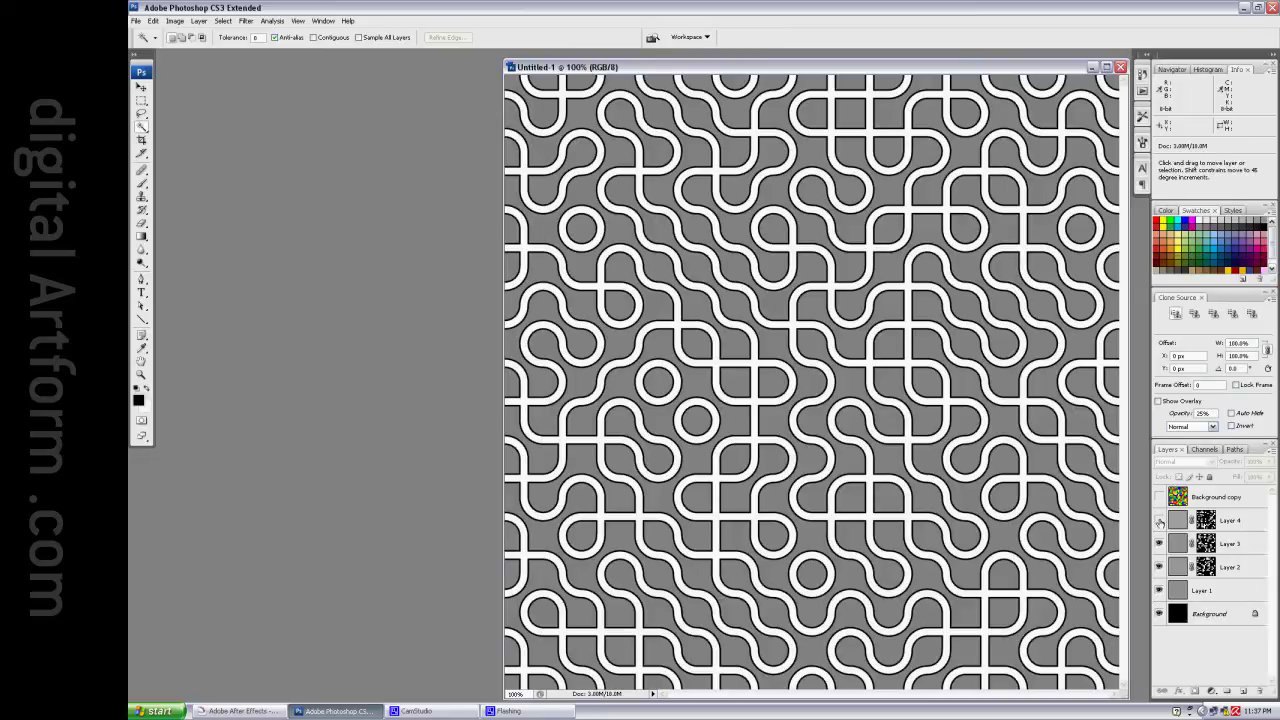
click(1159, 520)
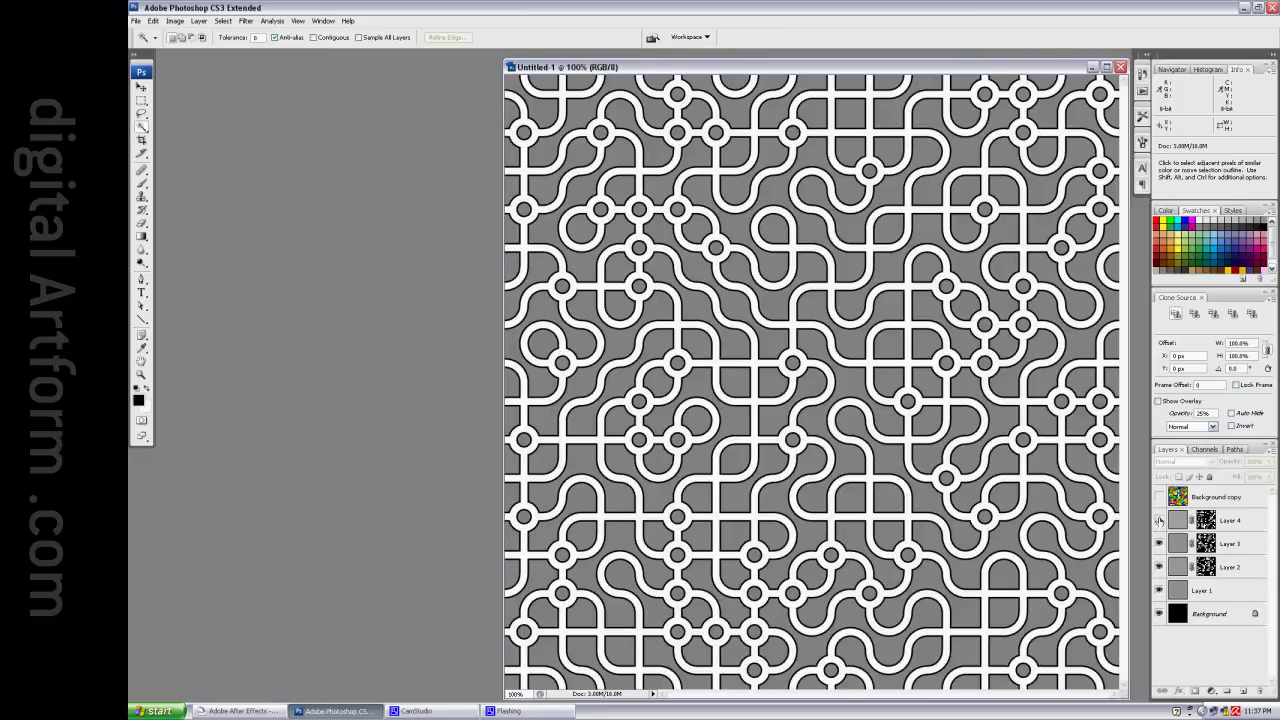
click(1159, 520)
click(1159, 543)
click(1159, 566)
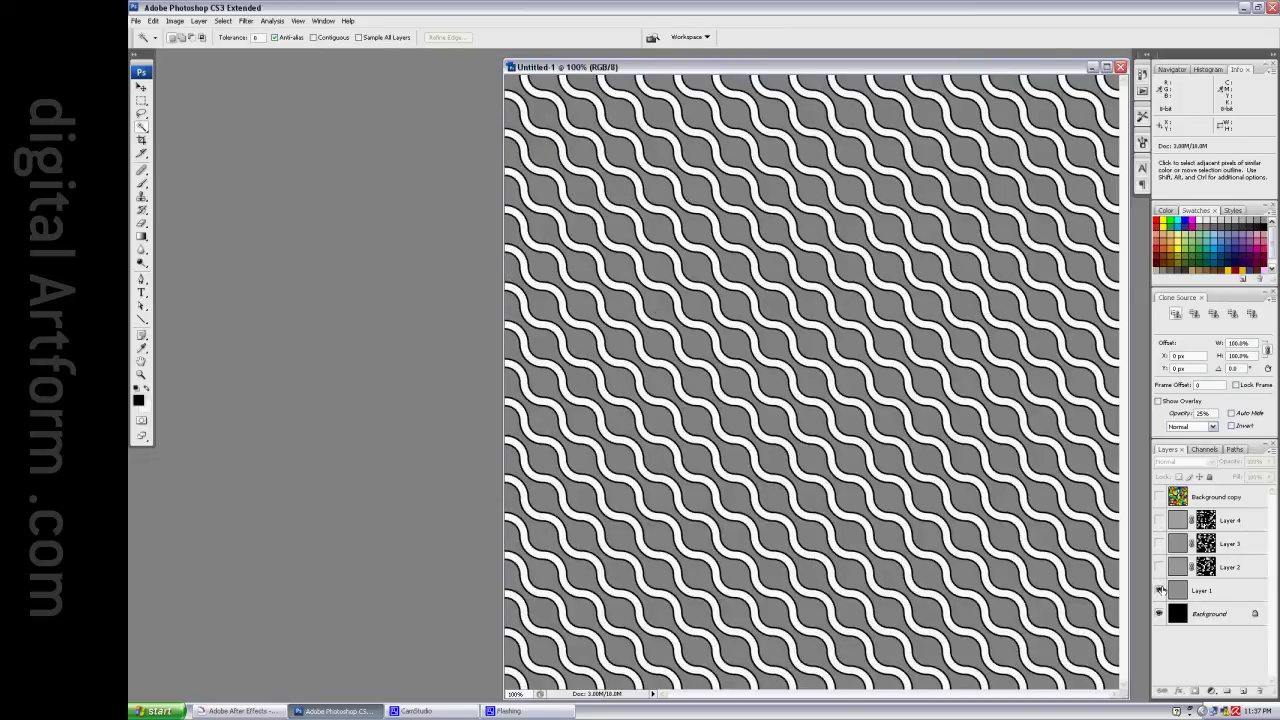
click(1160, 590)
Step: Alt-click to view Layers 1, 2, 3 and 4 each on their own
key(alt)
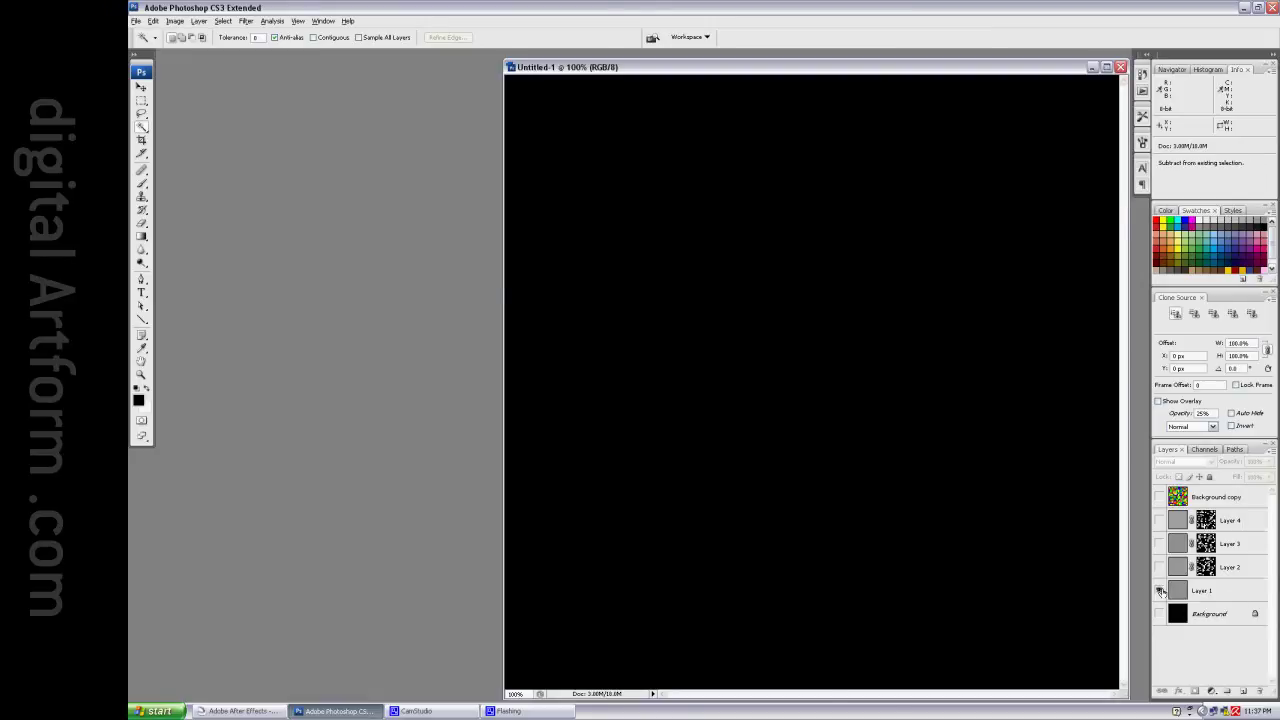
alt+click(1160, 590)
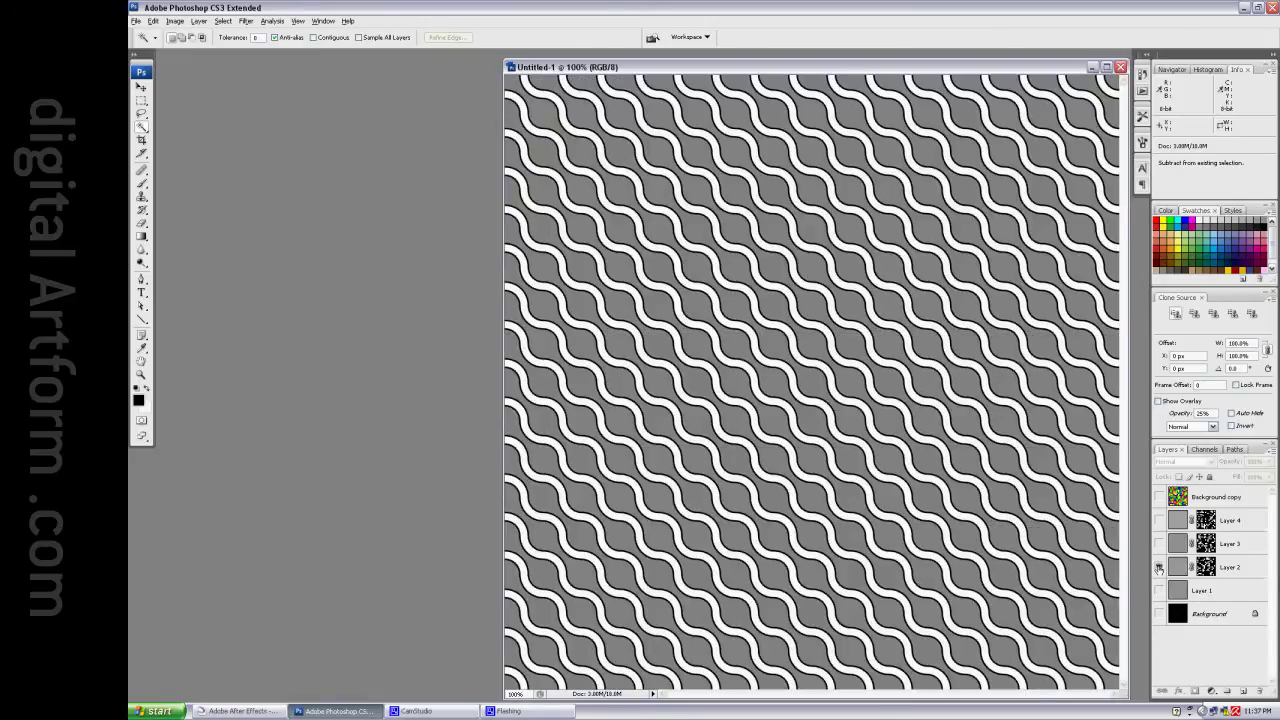
alt+click(1160, 567)
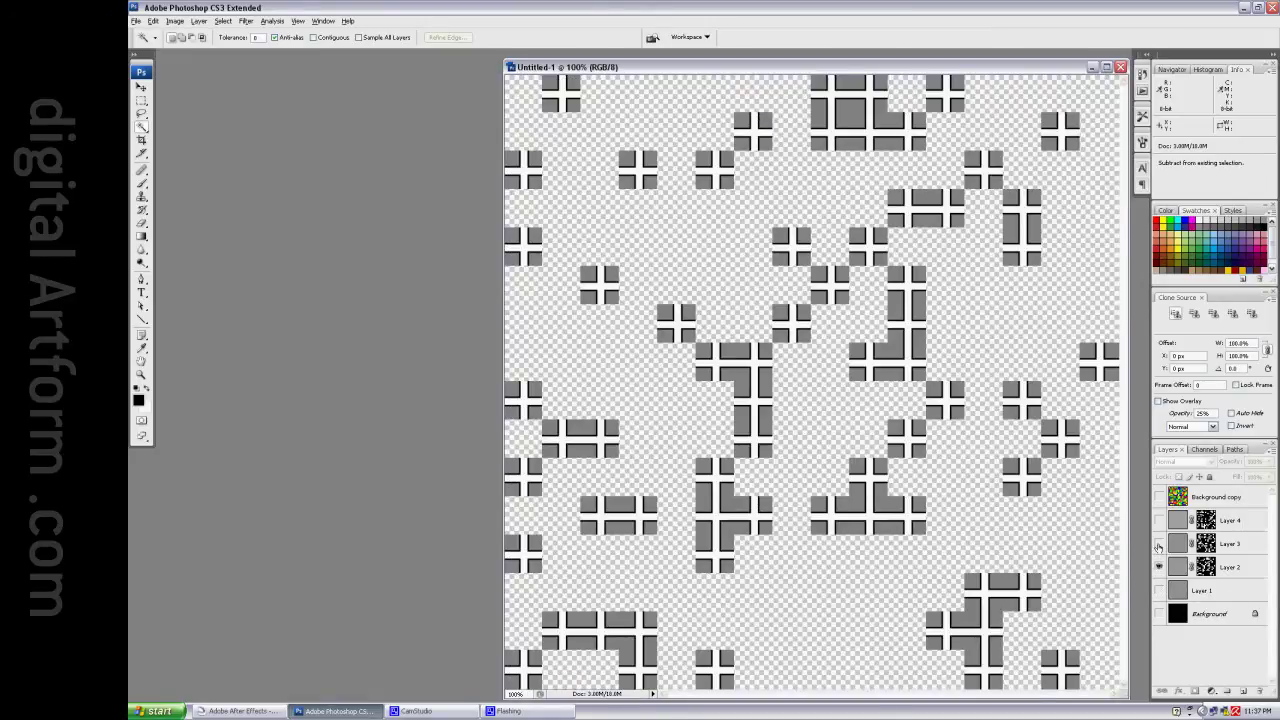
alt+click(1158, 544)
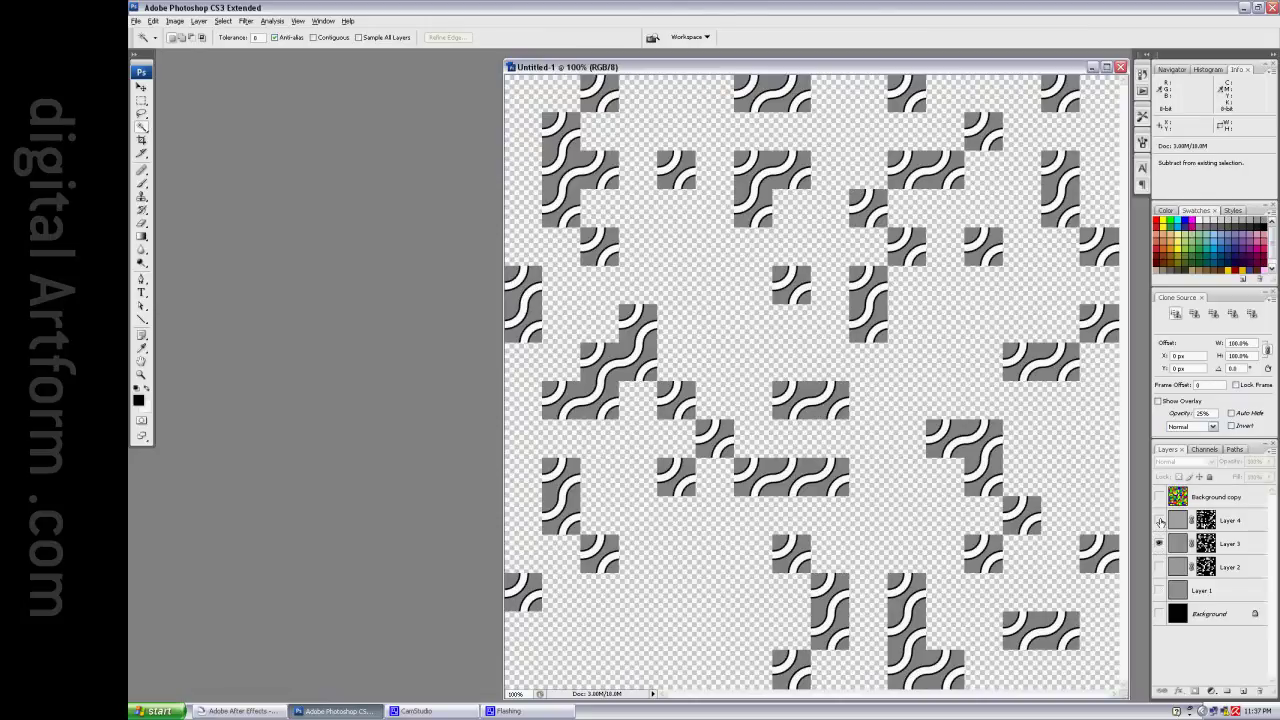
alt+click(1160, 521)
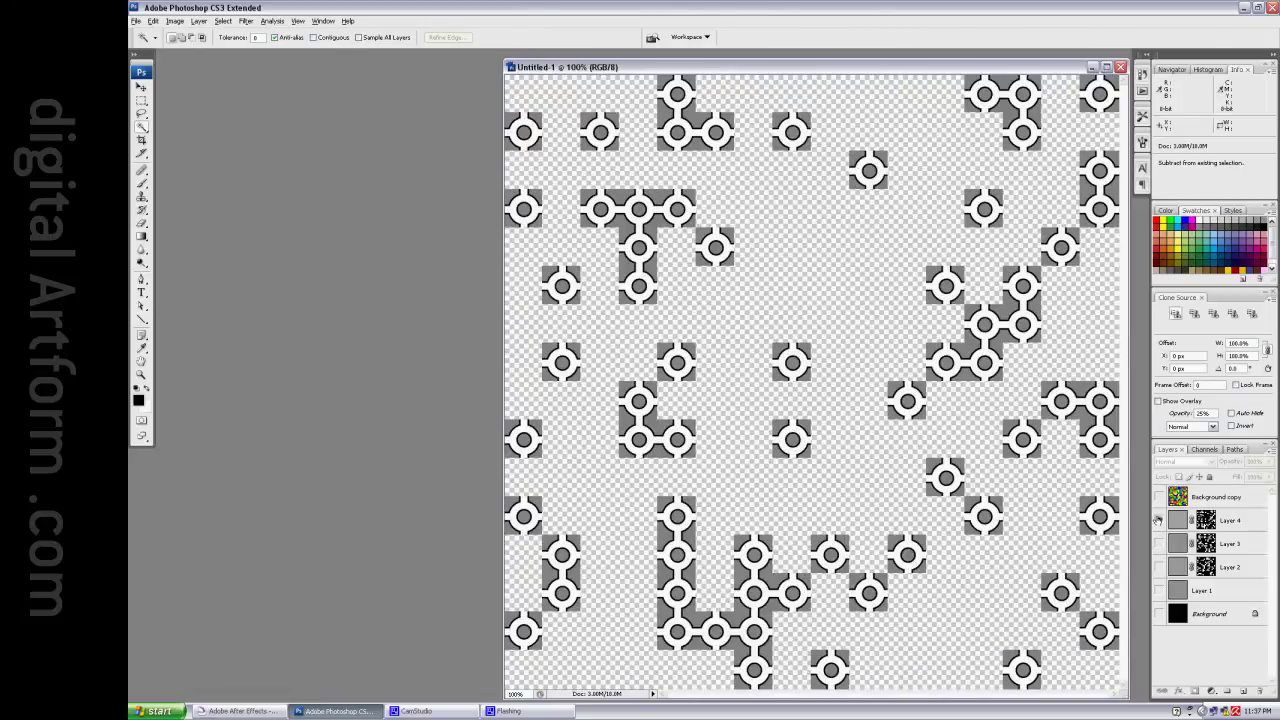
Step: Recheck the mosaic, keep it hidden, and turn Layers 3, 2 and 1 back on
alt+click(1159, 498)
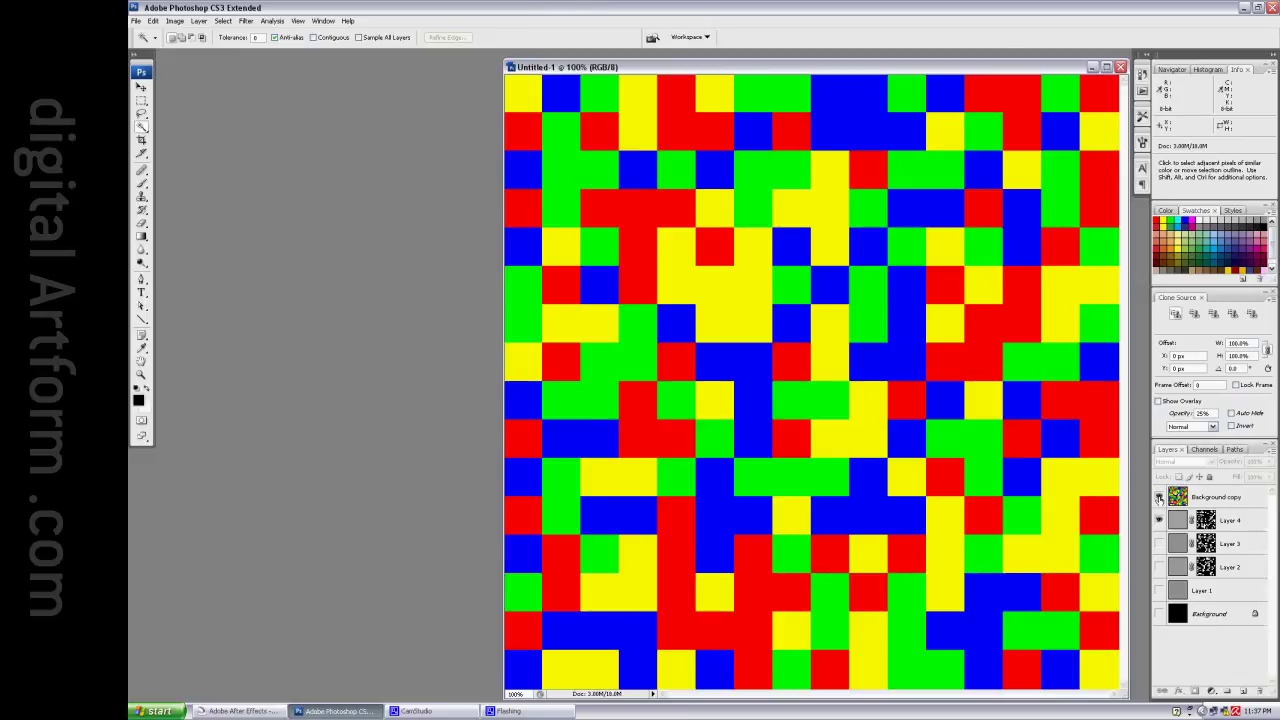
alt+click(1159, 498)
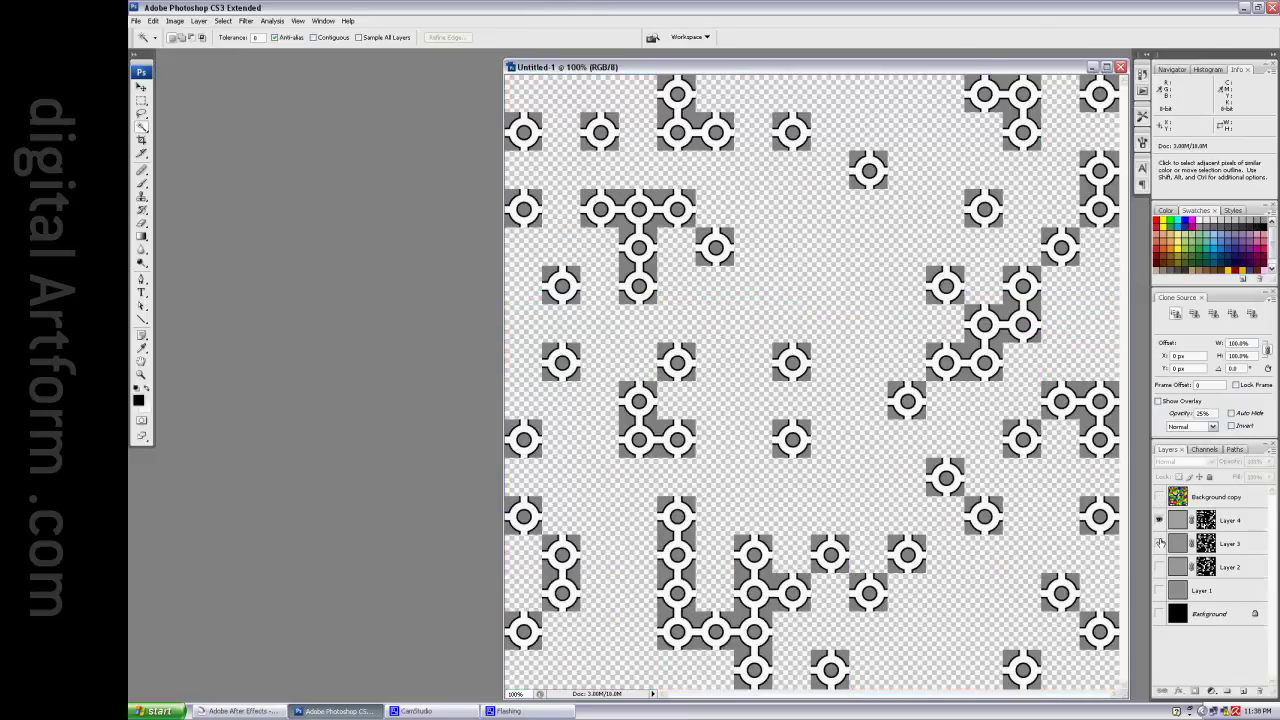
click(1159, 543)
click(1159, 567)
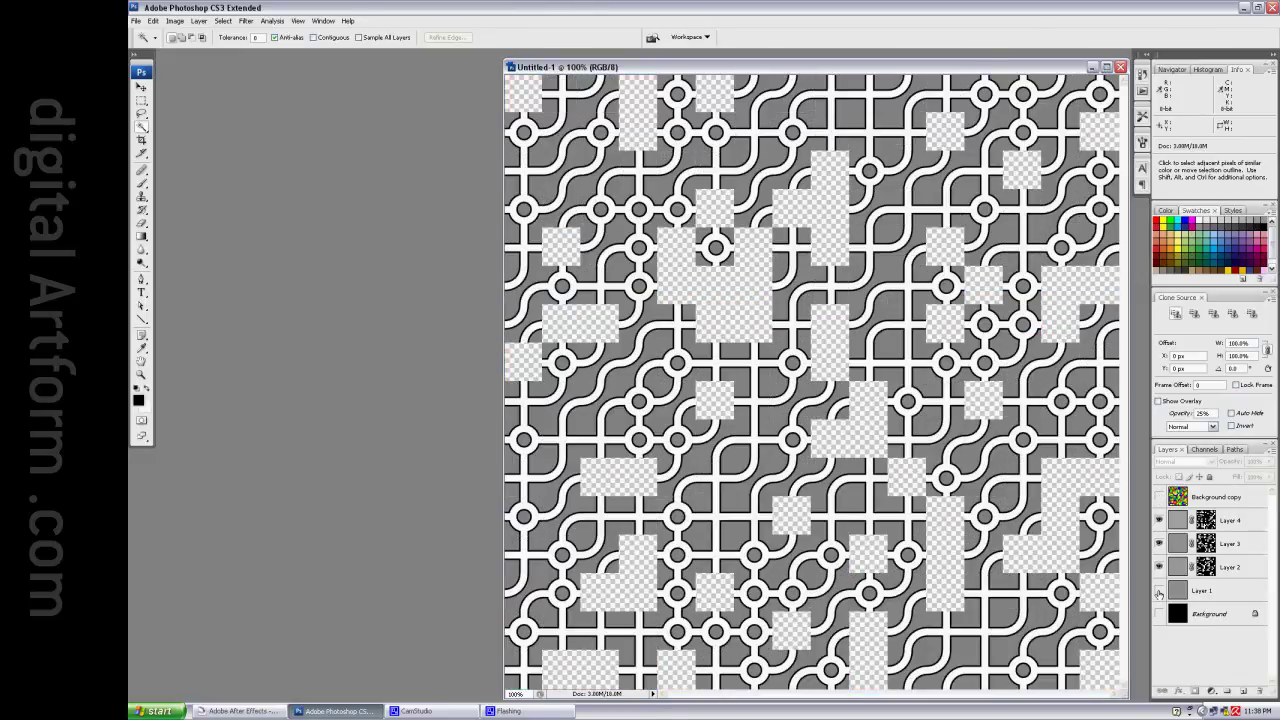
click(1159, 591)
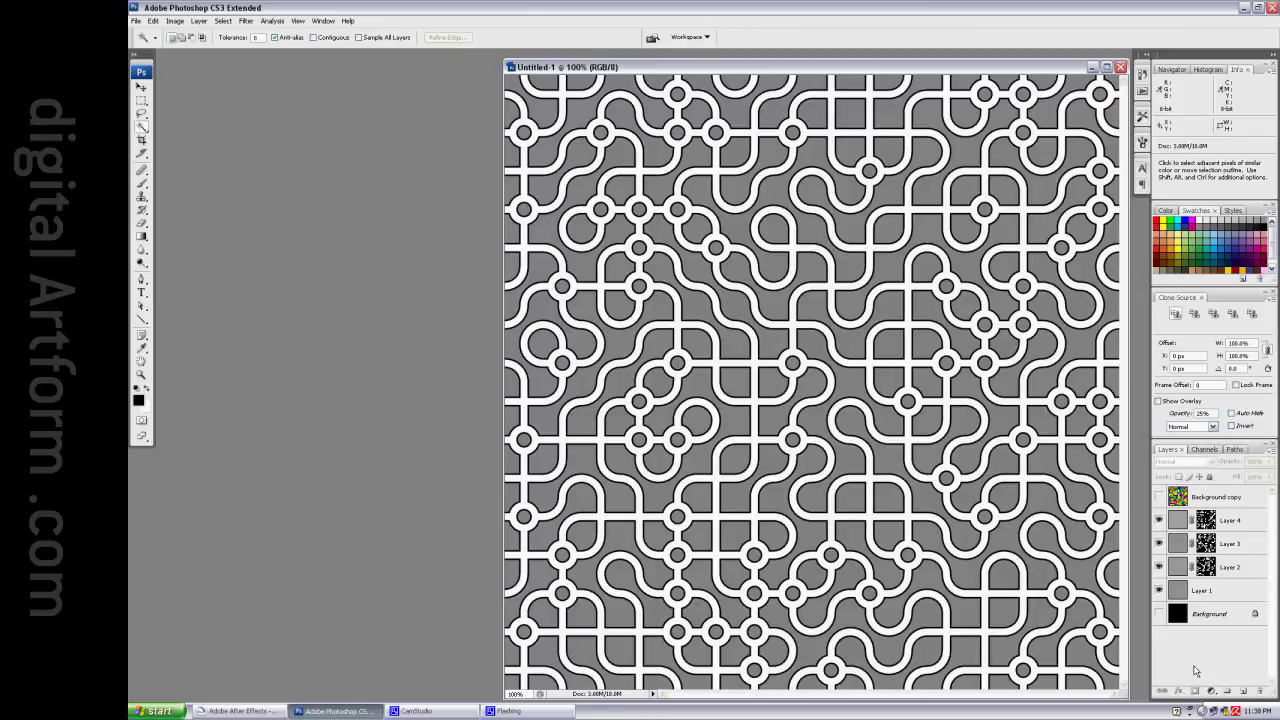